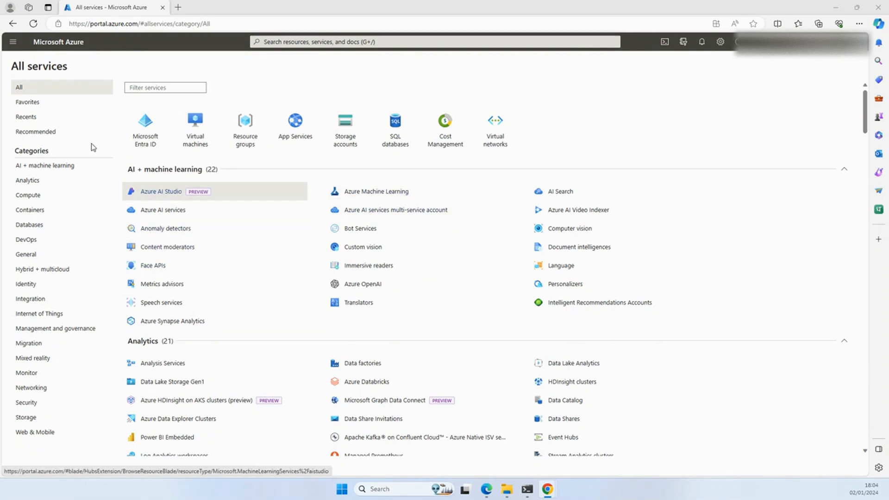
# Step: Open the Azure AI services overview and look over the available service offerings
pyautogui.click(164, 211)
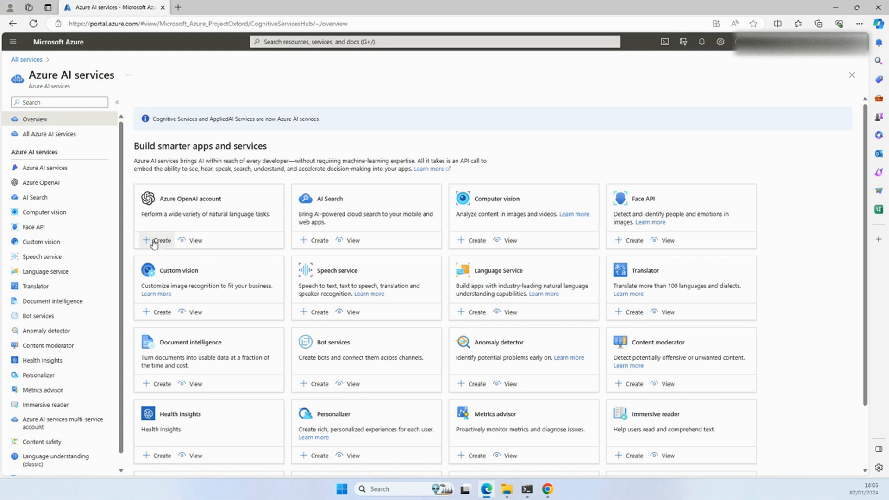
pyautogui.scroll(-2, 215, 198)
pyautogui.scroll(2, 227, 203)
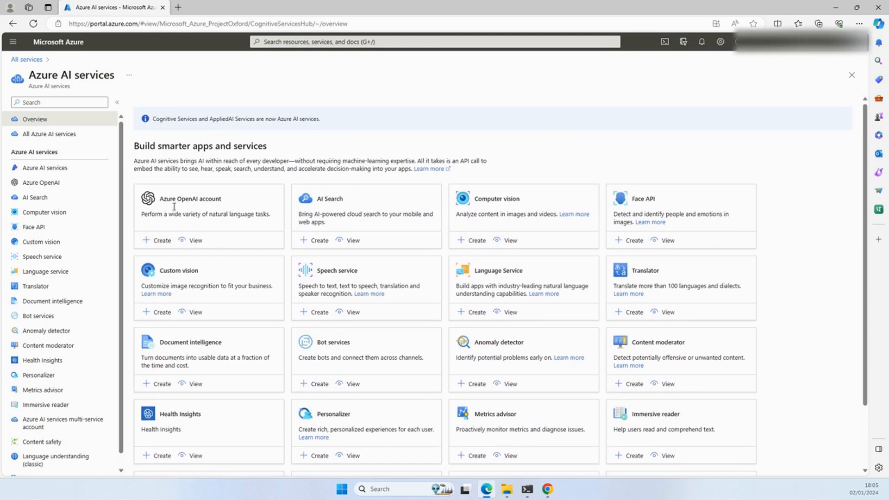
# Step: Start creating an Azure OpenAI resource from its account list and open the form for requesting service access
pyautogui.click(194, 241)
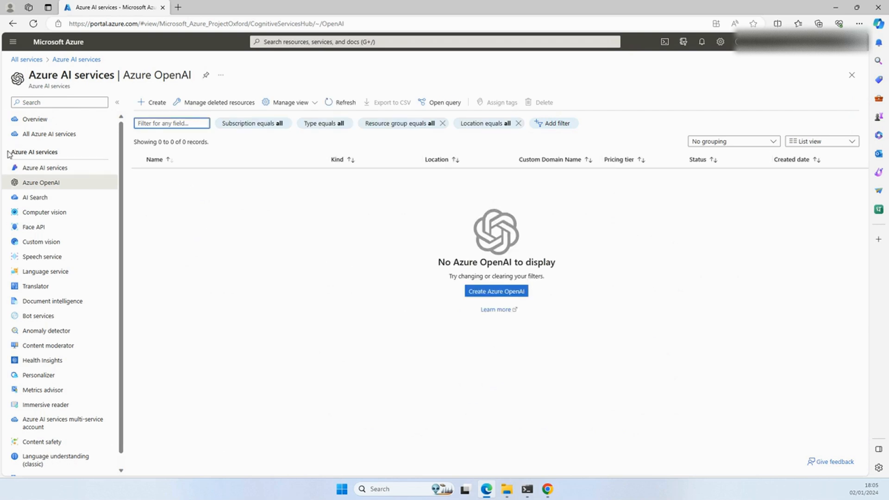
pyautogui.click(150, 106)
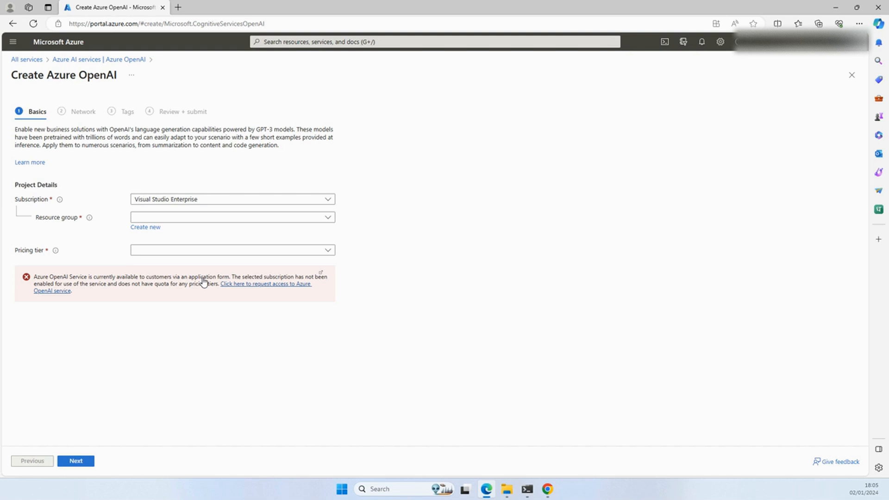
pyautogui.click(258, 289)
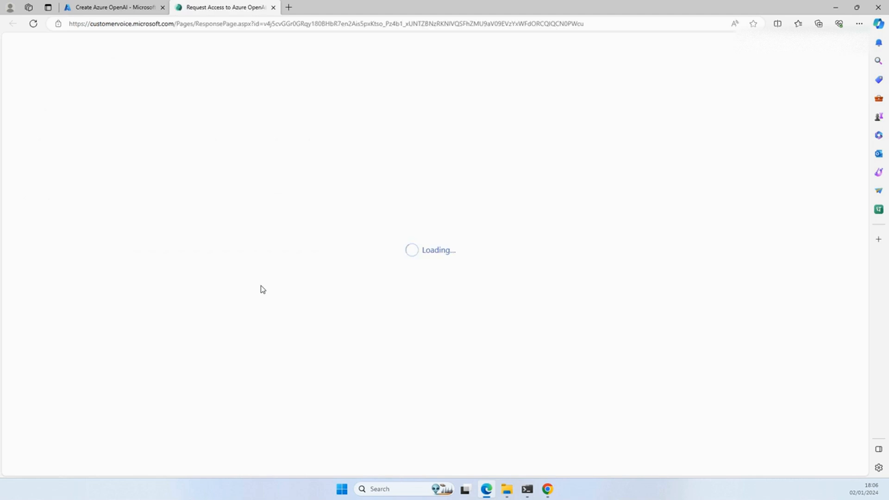
# Step: Review the questions in the Azure OpenAI access request form, from subscription and company details to requested features and terms
pyautogui.scroll(-10, 260, 287)
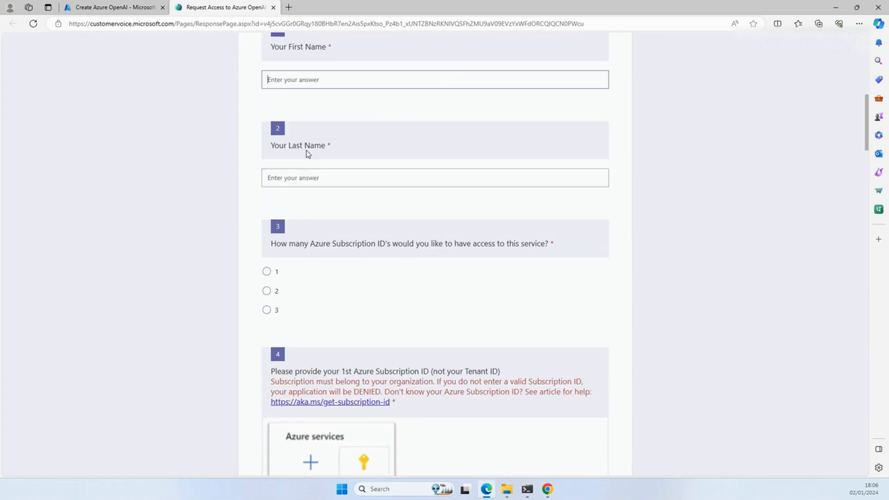
pyautogui.scroll(-1, 366, 276)
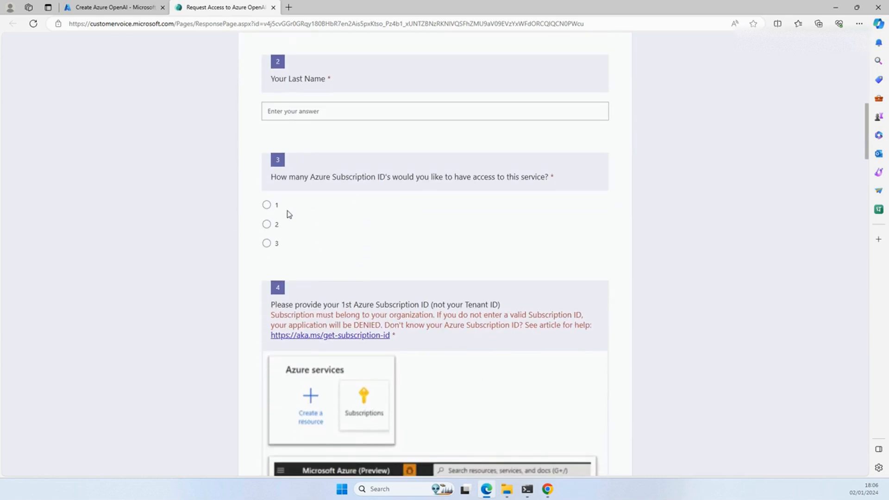
pyautogui.scroll(-1, 289, 213)
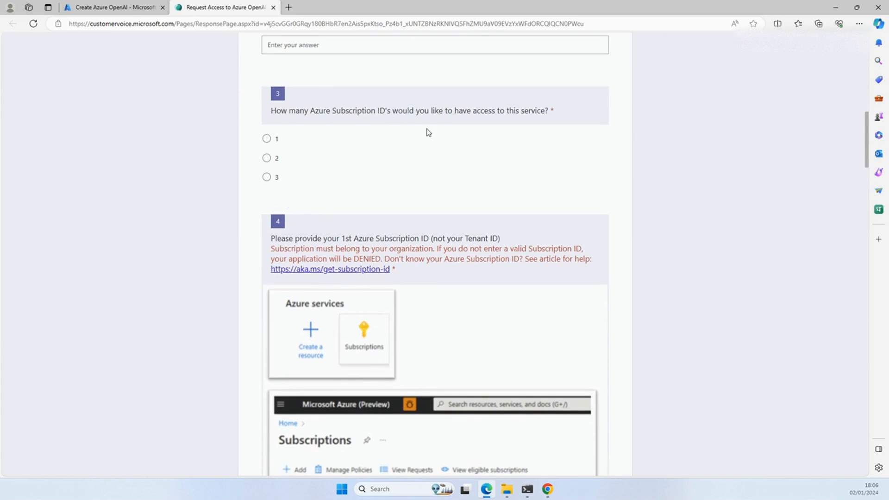
pyautogui.scroll(-3, 492, 181)
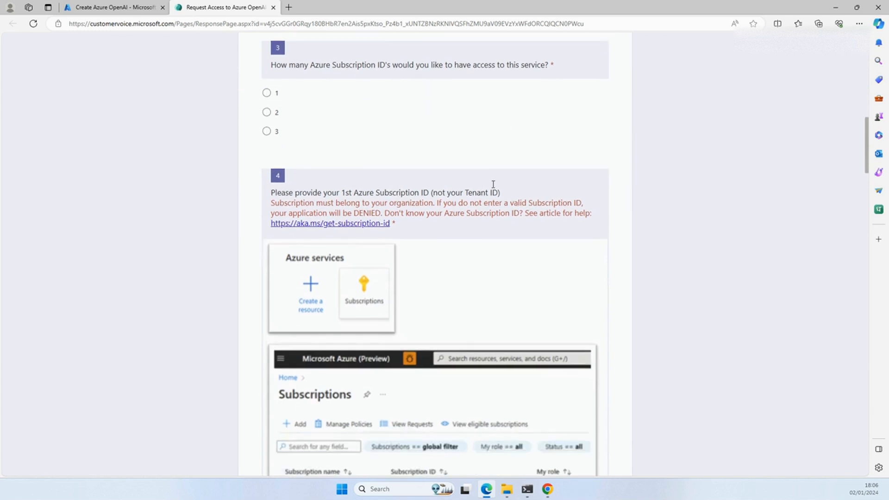
pyautogui.scroll(-3, 481, 218)
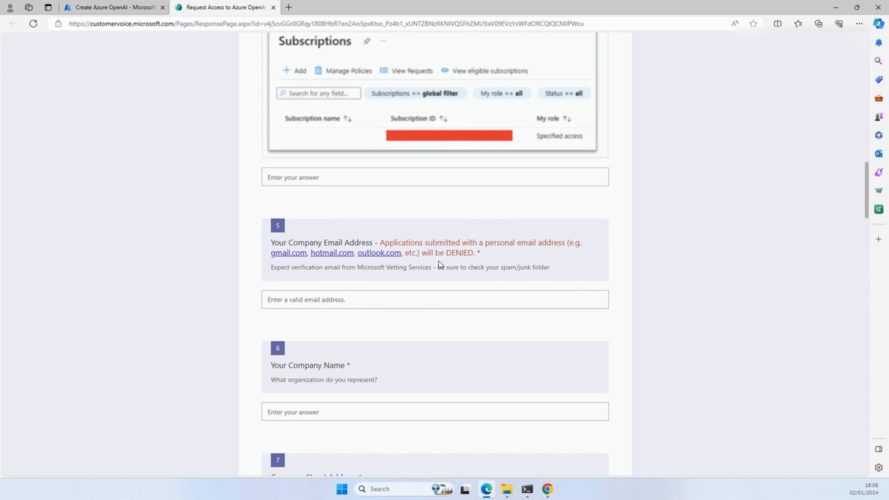
pyautogui.scroll(-6, 441, 275)
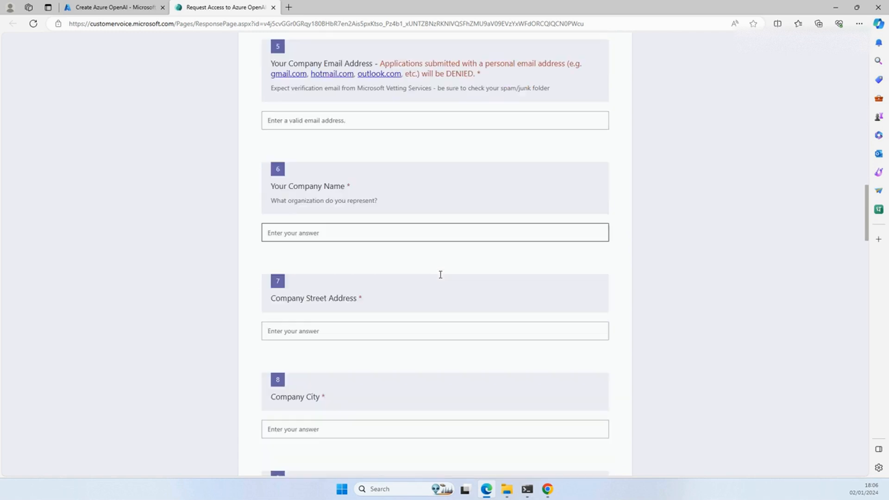
pyautogui.scroll(-11, 353, 264)
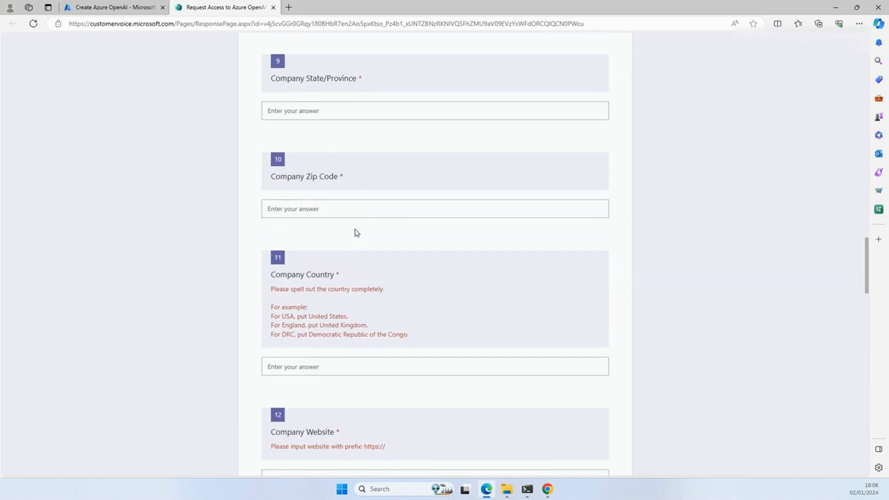
pyautogui.scroll(-6, 356, 232)
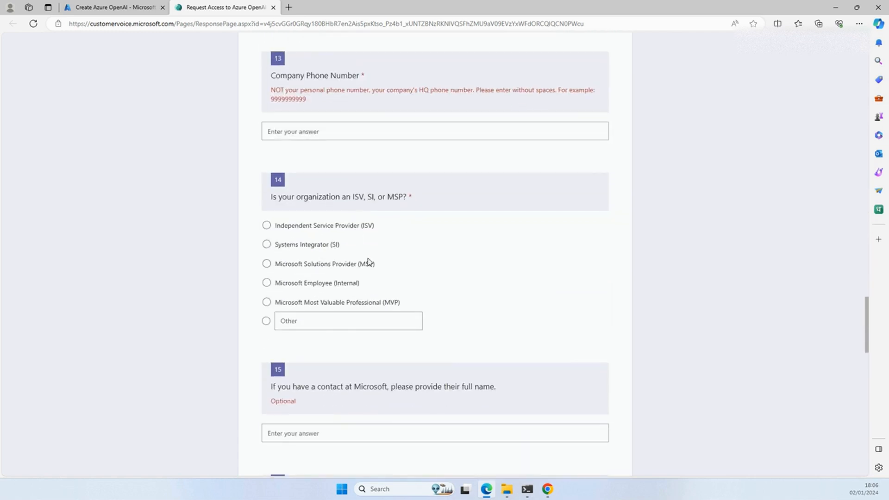
pyautogui.scroll(-3, 368, 260)
pyautogui.scroll(-7, 369, 259)
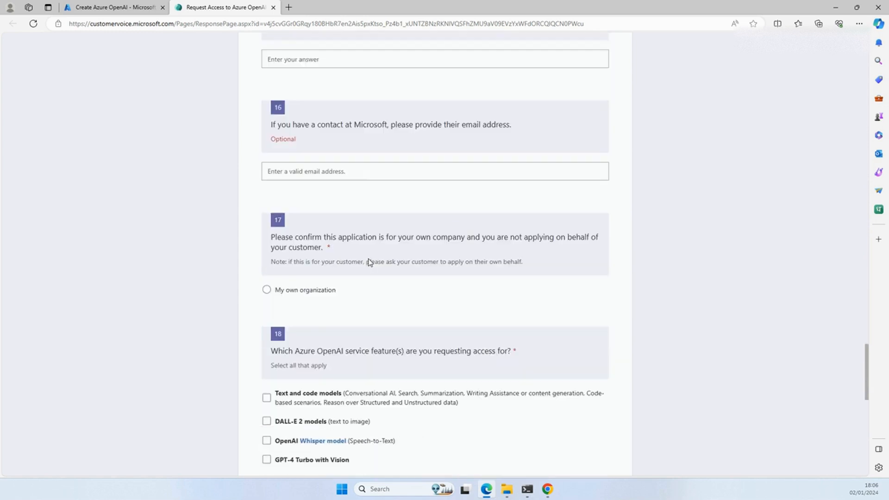
pyautogui.scroll(-3, 369, 259)
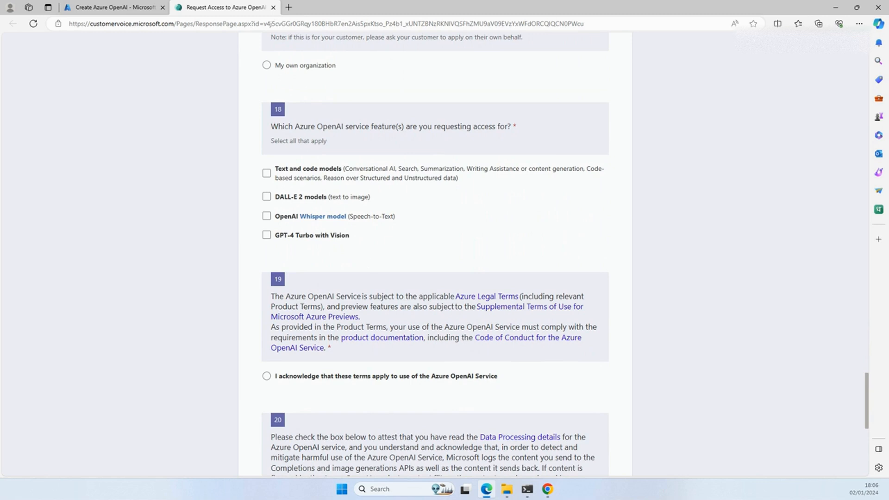
pyautogui.scroll(-4, 413, 208)
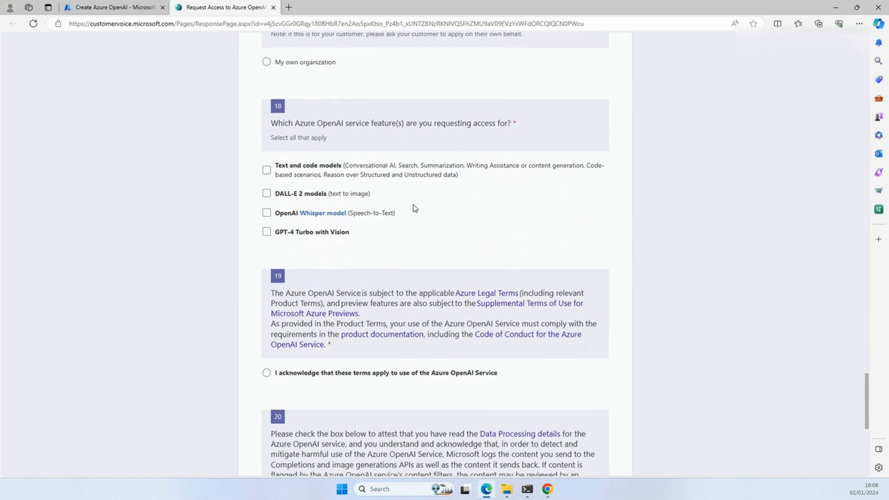
pyautogui.scroll(-3, 415, 209)
pyautogui.scroll(6, 414, 209)
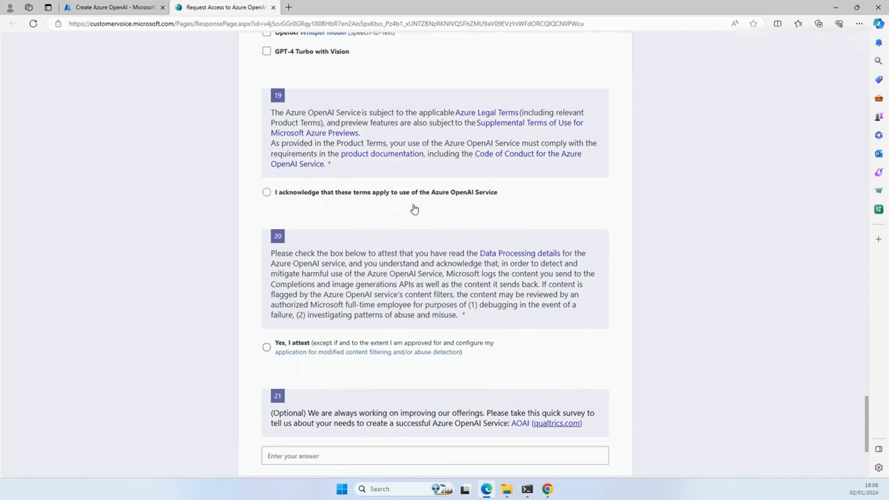
pyautogui.scroll(15, 413, 210)
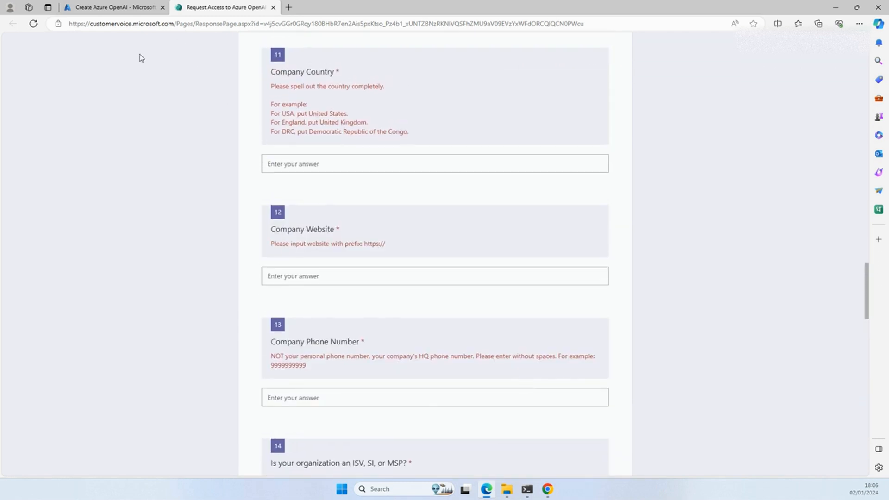
pyautogui.scroll(-5, 273, 139)
# Step: Return to the portal, check the Azure AI services and All Azure AI services lists, and go back to the overview
pyautogui.click(116, 7)
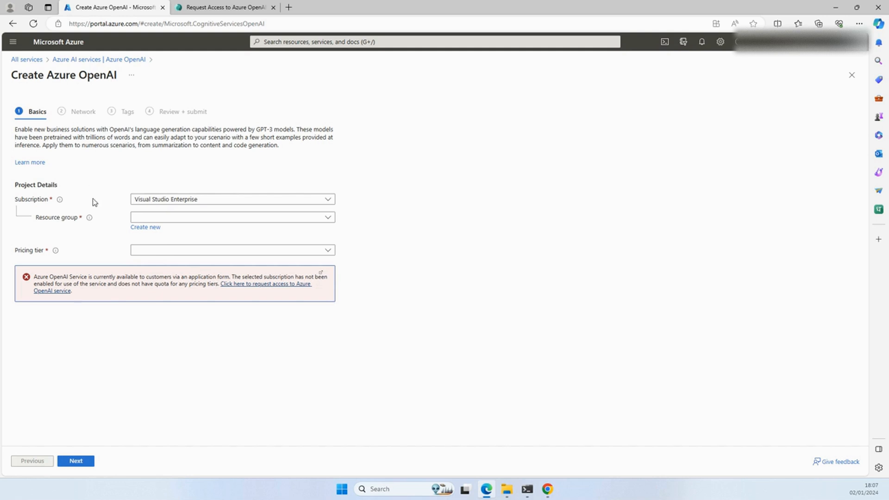
pyautogui.click(89, 63)
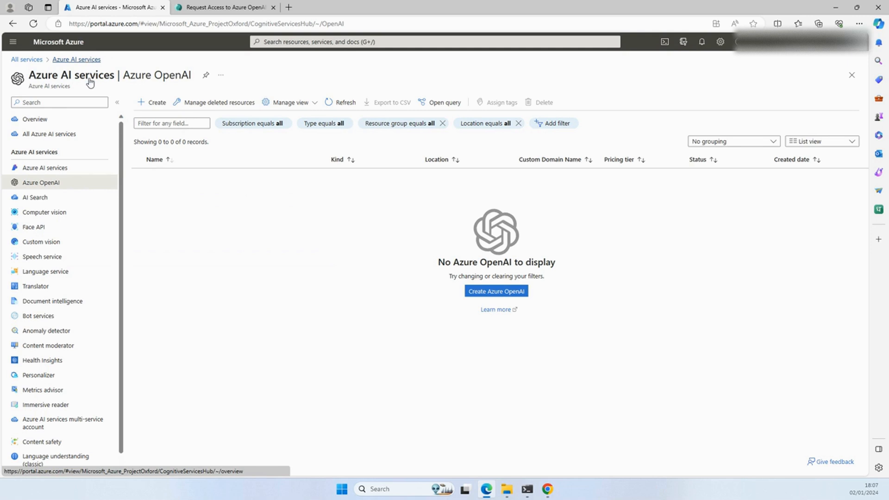
pyautogui.click(46, 171)
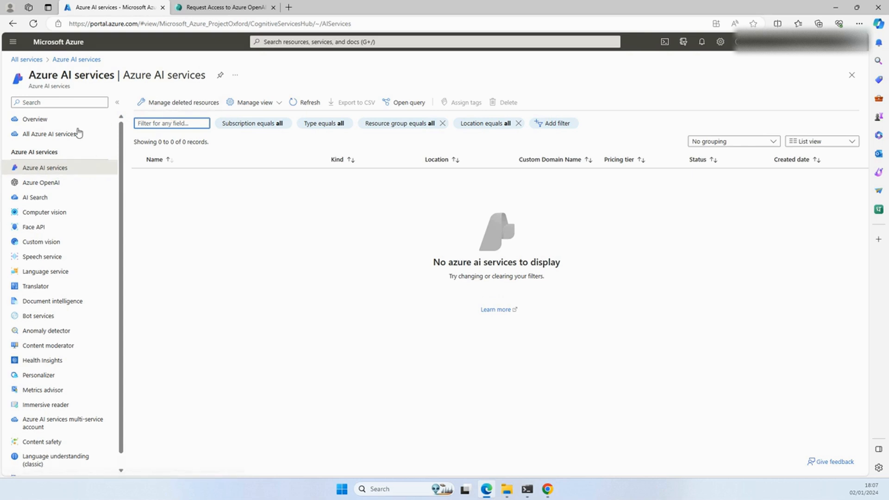
pyautogui.click(41, 135)
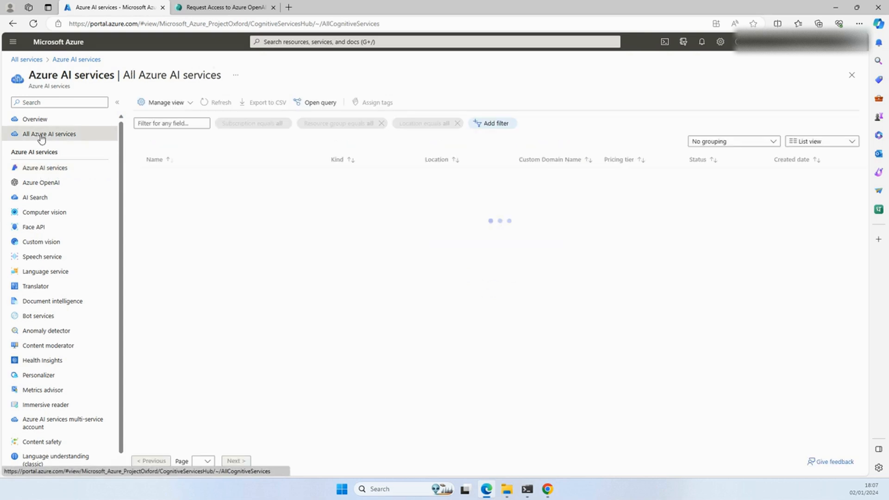
pyautogui.click(156, 105)
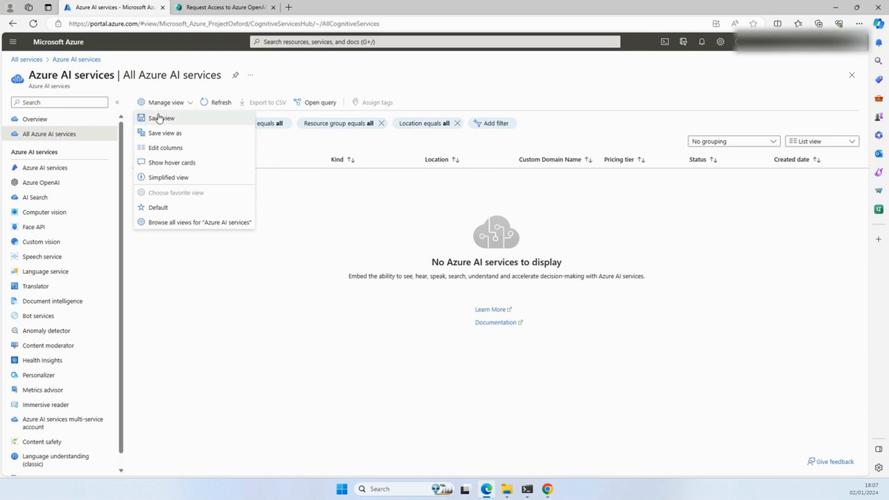
pyautogui.click(73, 63)
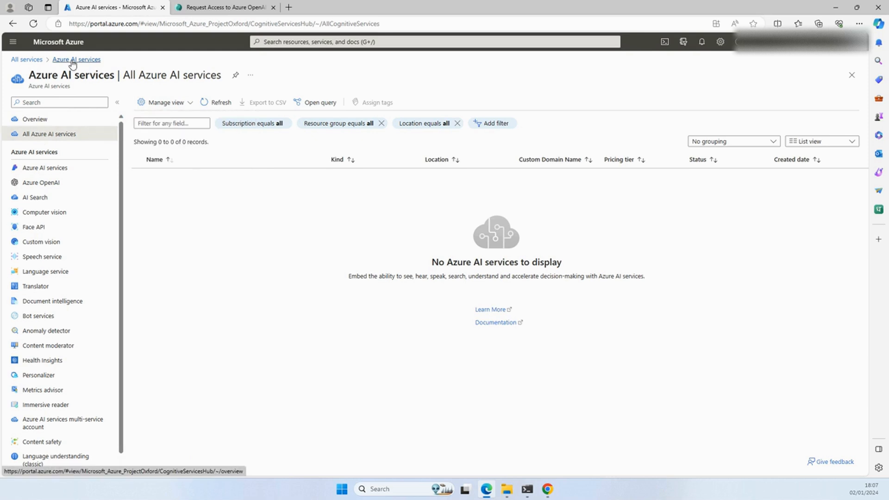
pyautogui.click(34, 119)
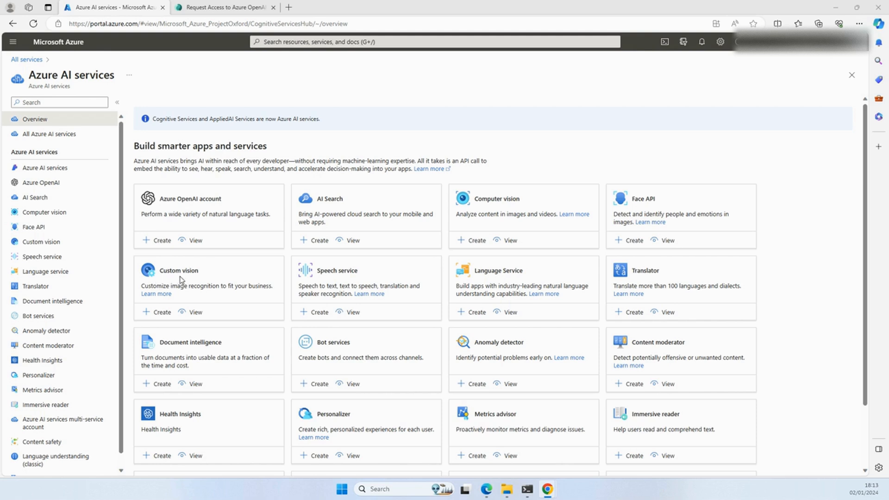
# Step: Start creating a Custom Vision resource from the Azure AI services overview
pyautogui.click(161, 312)
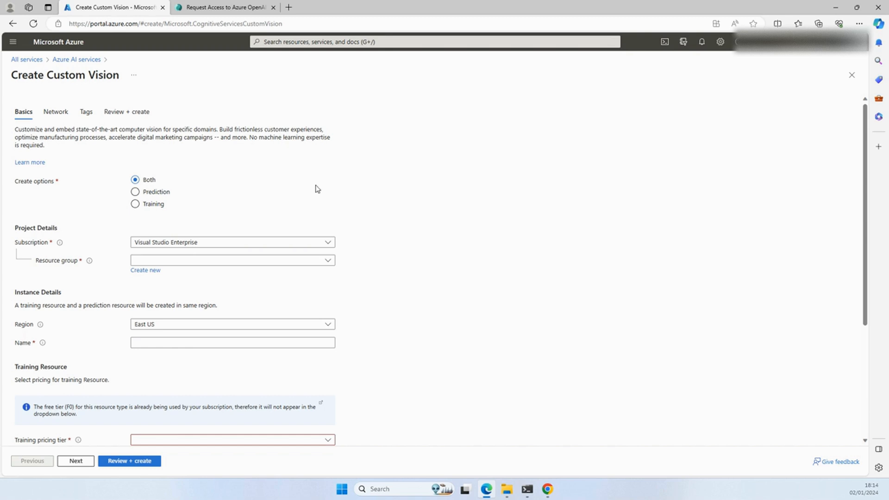
pyautogui.moveTo(63, 246)
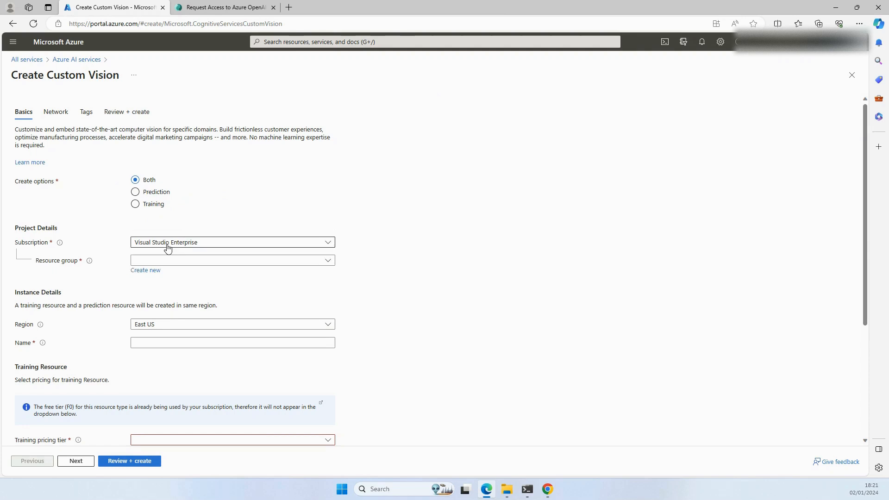
pyautogui.click(151, 273)
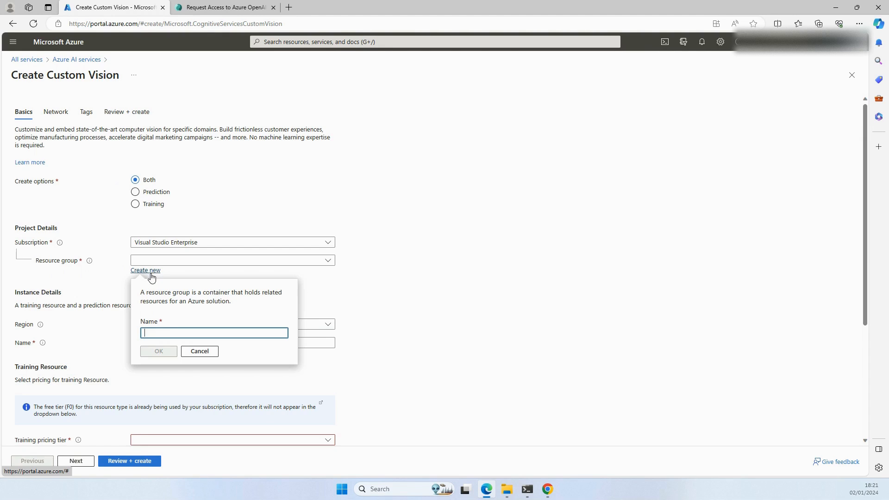
pyautogui.click(164, 332)
pyautogui.click(532, 292)
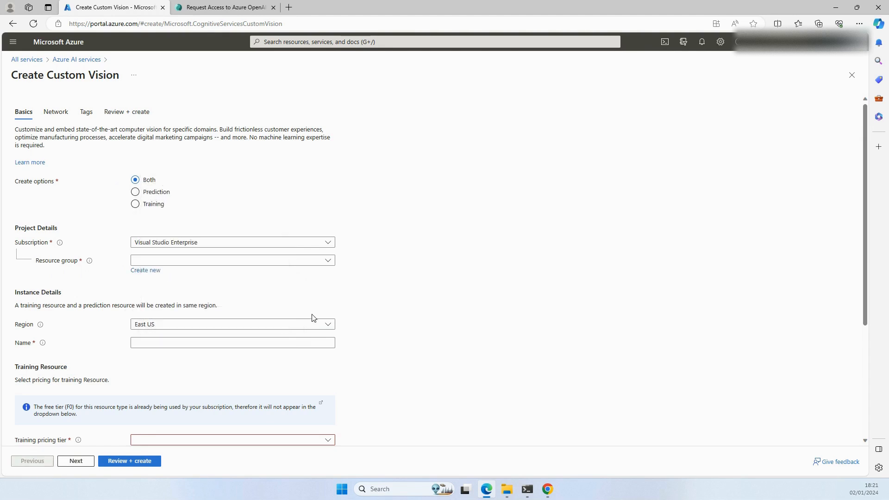
# Step: Create a new resource group named Azure-Customvision-Rg for the Custom Vision resource
pyautogui.click(144, 273)
pyautogui.write('Azure-')
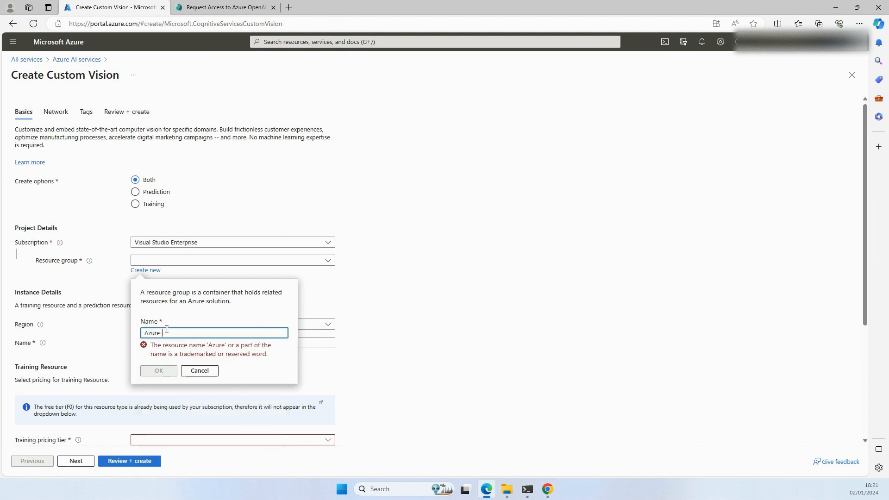
pyautogui.write('Cus')
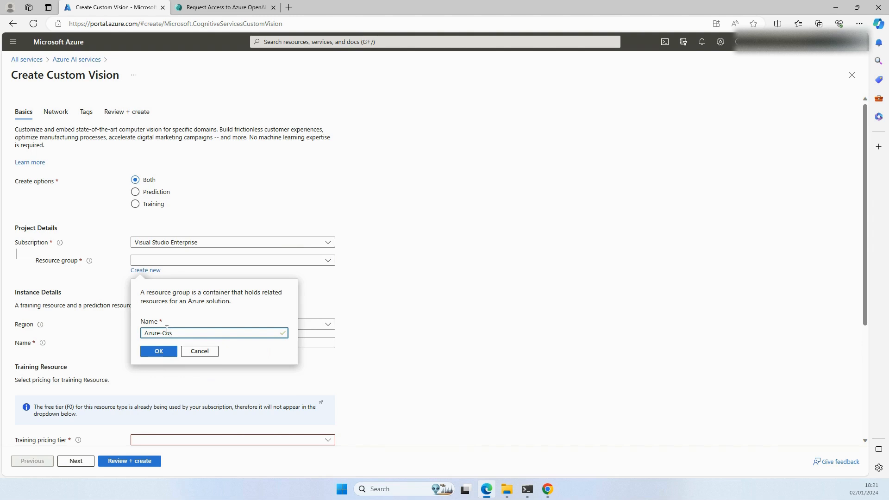
pyautogui.write('tomvision-Rg')
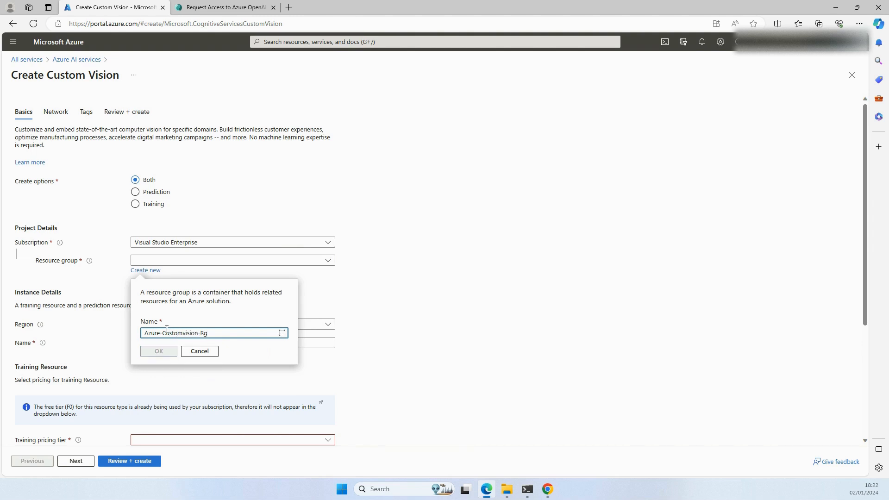
pyautogui.click(159, 352)
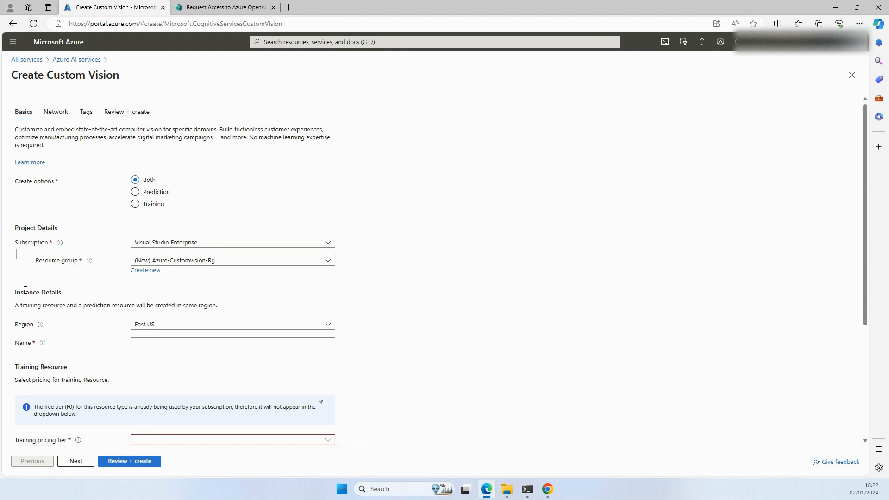
# Step: Review the available regions for the Custom Vision resource and select East US
pyautogui.scroll(-1, 77, 303)
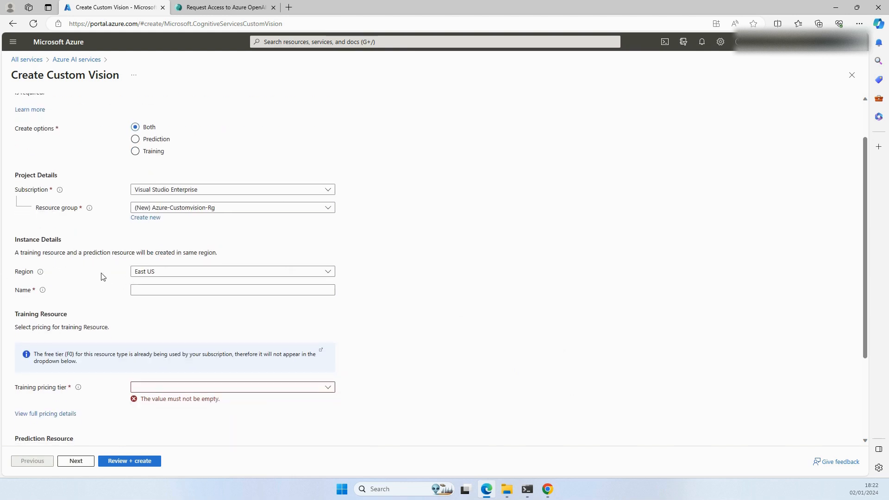
pyautogui.click(140, 277)
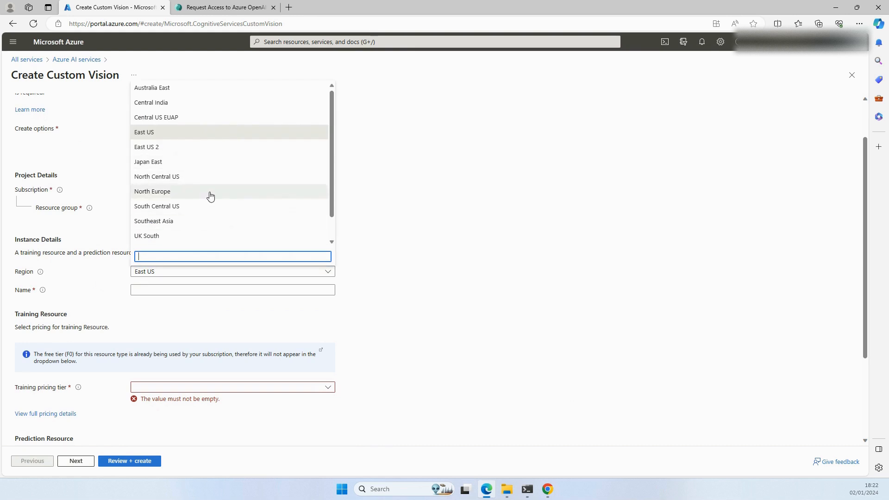
pyautogui.scroll(1, 196, 211)
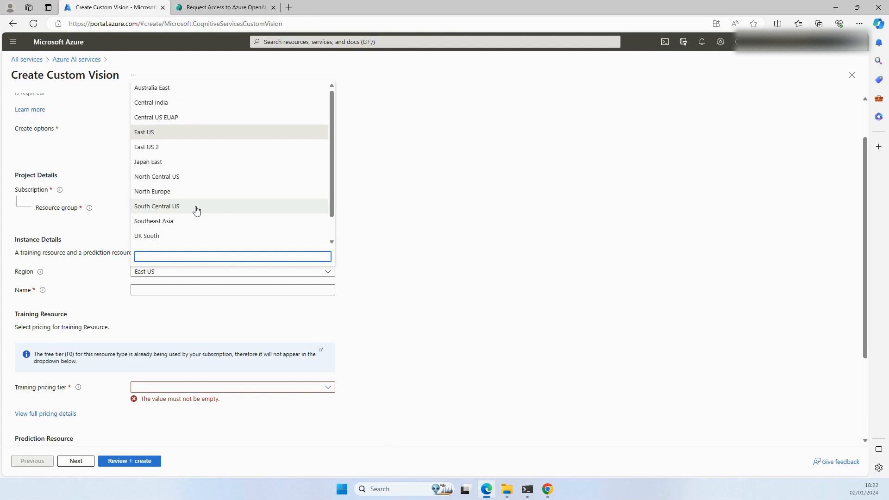
pyautogui.scroll(-1, 197, 210)
pyautogui.scroll(1, 198, 212)
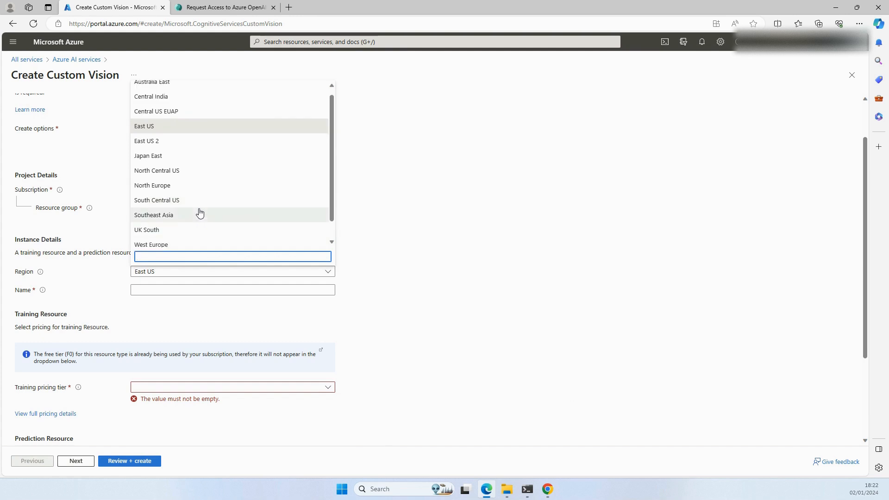
pyautogui.scroll(1, 468, 222)
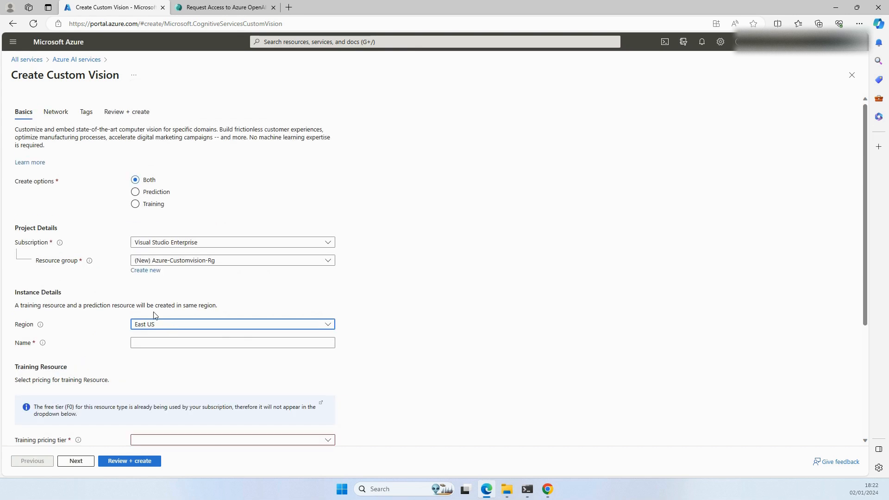
pyautogui.click(150, 324)
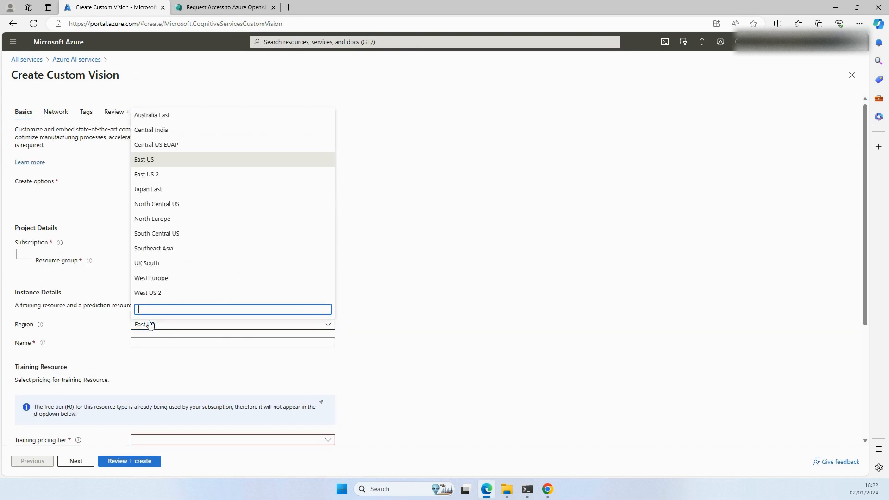
pyautogui.click(158, 166)
pyautogui.scroll(-2, 431, 306)
pyautogui.click(156, 236)
pyautogui.click(102, 251)
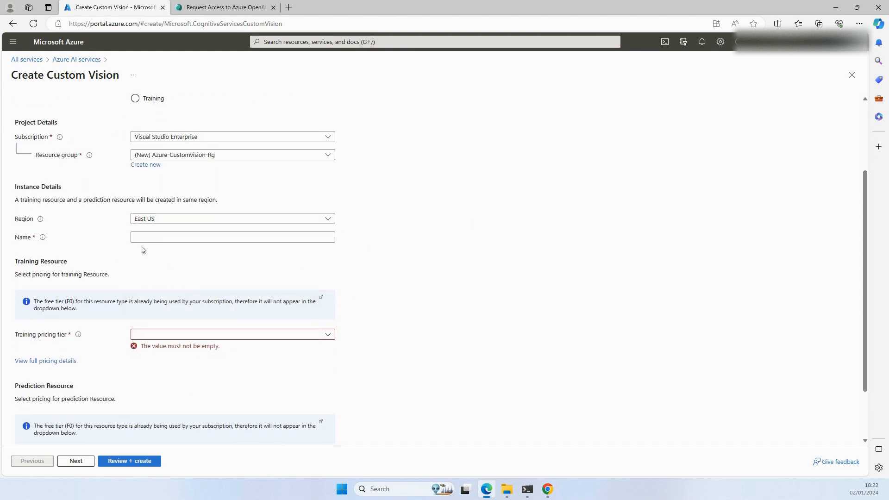
# Step: Try Azure-Custom-vision-1 as the name of the Custom Vision resource
pyautogui.click(279, 234)
pyautogui.write('Azure')
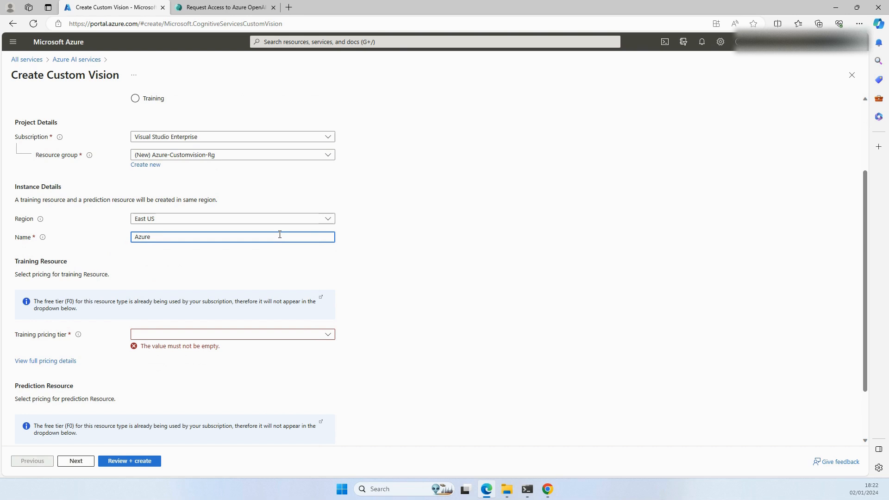
pyautogui.write('-Custom-vision-1')
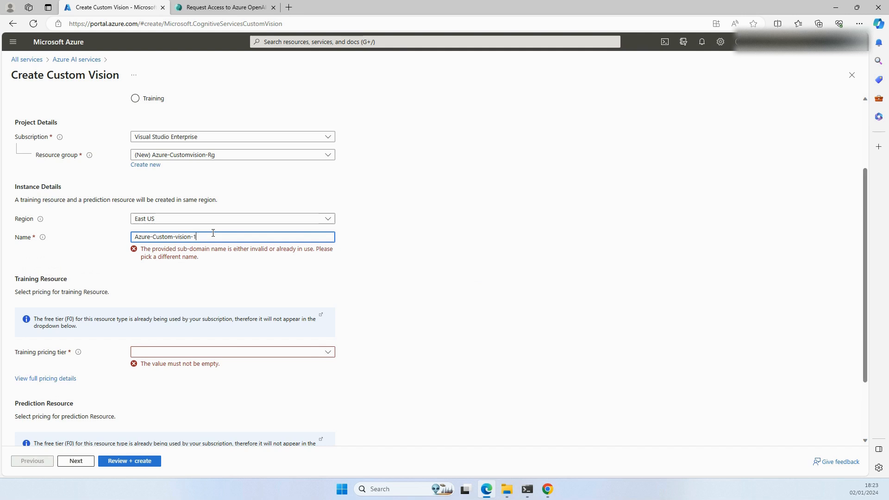
pyautogui.click(461, 245)
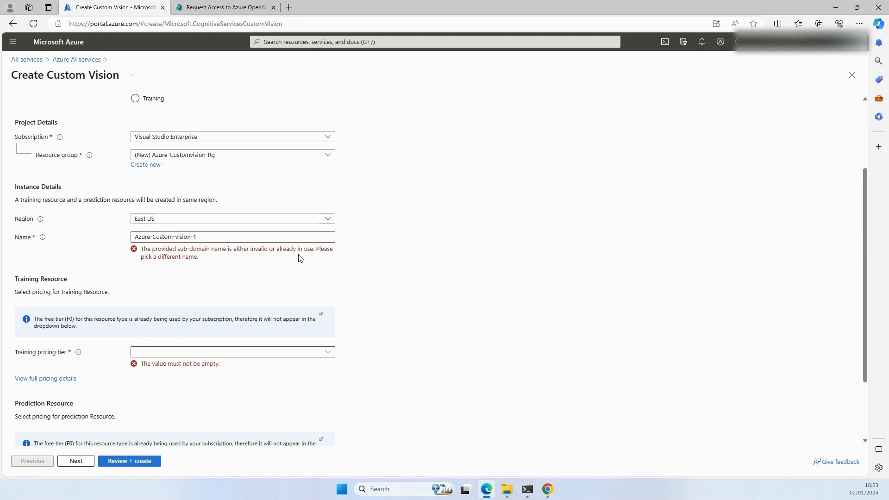
# Step: Replace the resource name with azurecustomvisionxyz3434
pyautogui.tripleClick(194, 237)
pyautogui.write('azu')
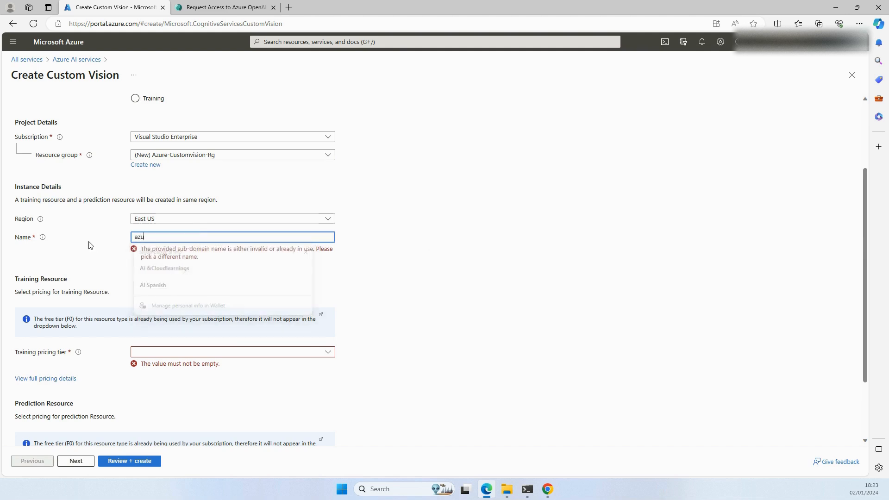
pyautogui.write('recustomvision')
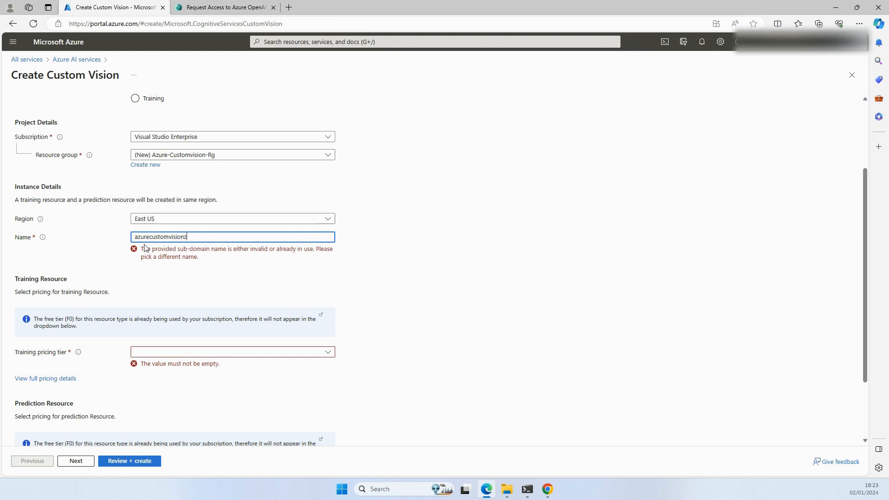
pyautogui.write('xyz3434')
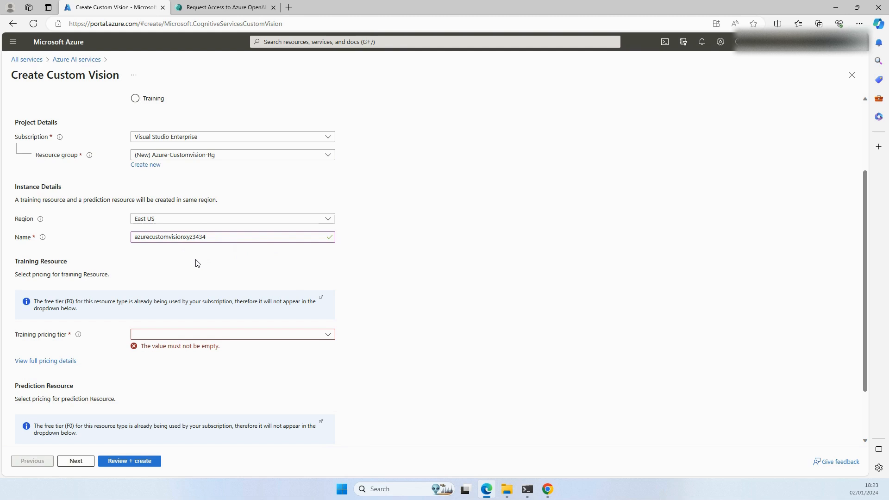
# Step: Check which pricing tiers are offered for the training and prediction resources without choosing one
pyautogui.scroll(-2, 198, 263)
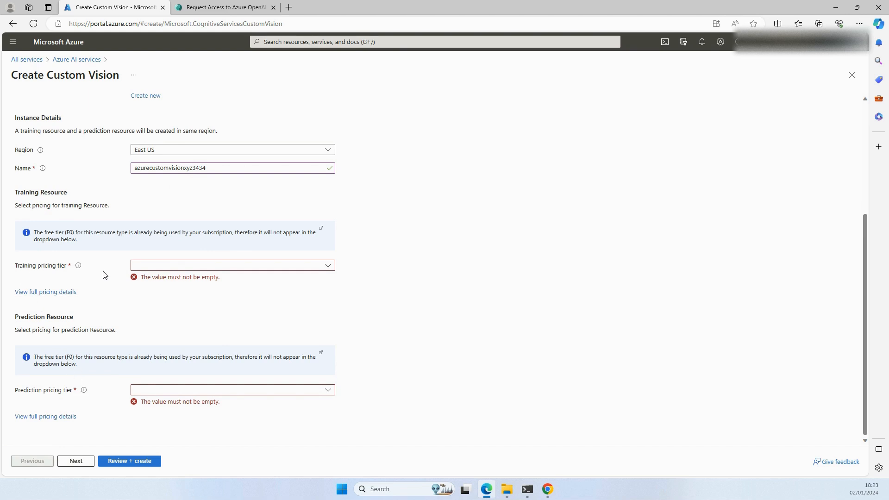
pyautogui.click(155, 271)
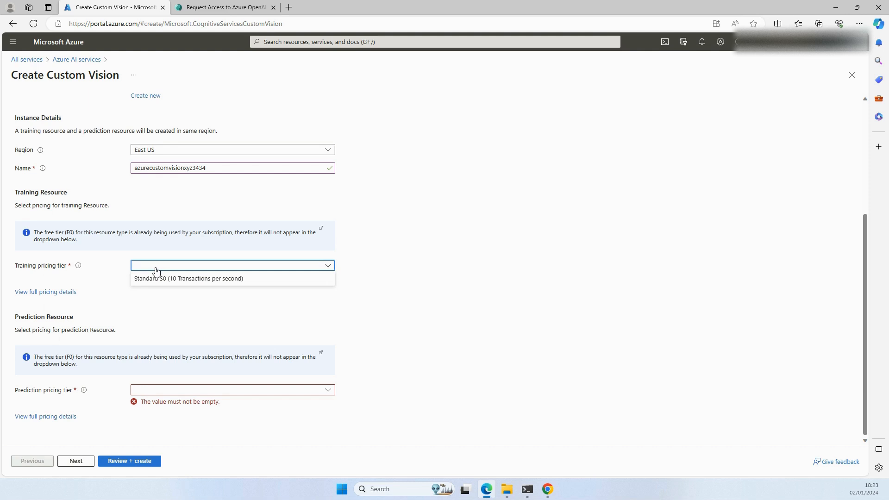
pyautogui.click(164, 317)
pyautogui.click(157, 391)
pyautogui.click(163, 320)
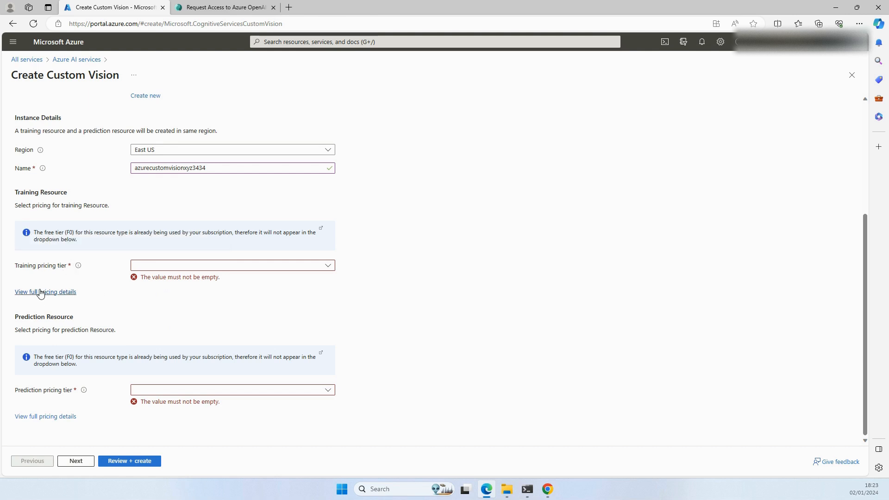
pyautogui.click(151, 269)
pyautogui.click(384, 326)
pyautogui.click(243, 267)
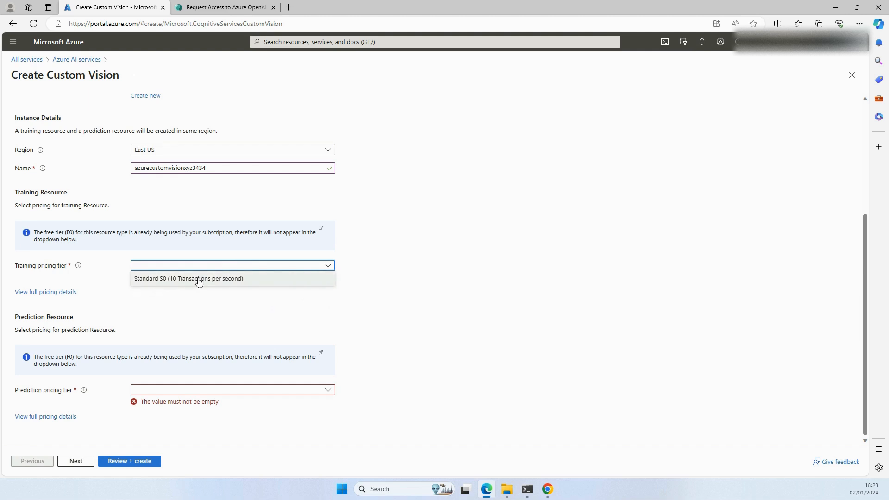
pyautogui.click(179, 311)
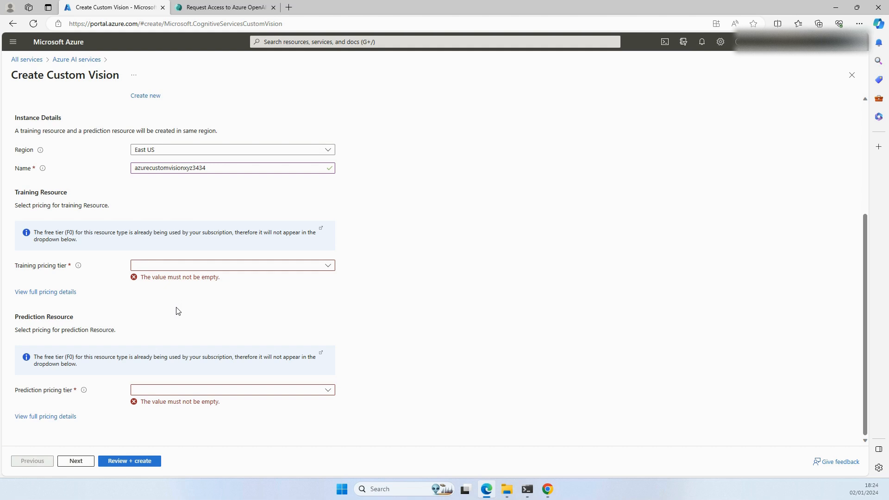
# Step: Open the full pricing details for the training resource and close the Azure OpenAI access request page
pyautogui.click(57, 294)
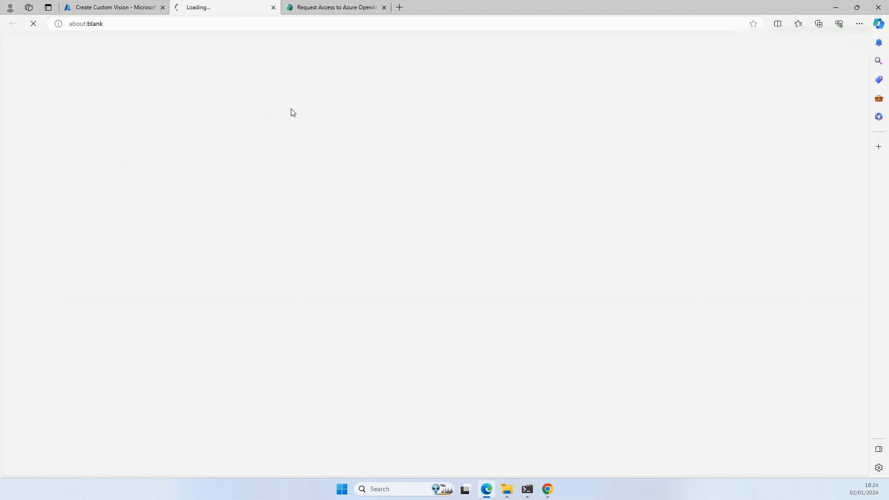
pyautogui.click(384, 8)
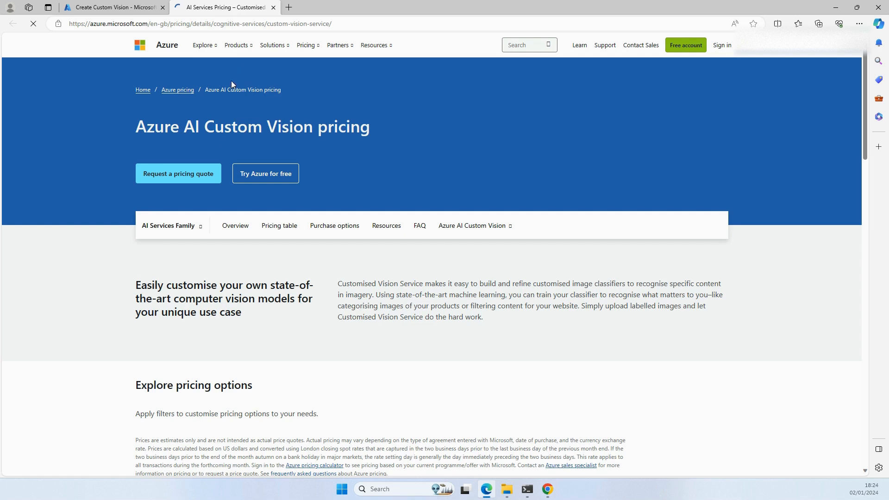
pyautogui.scroll(-6, 241, 301)
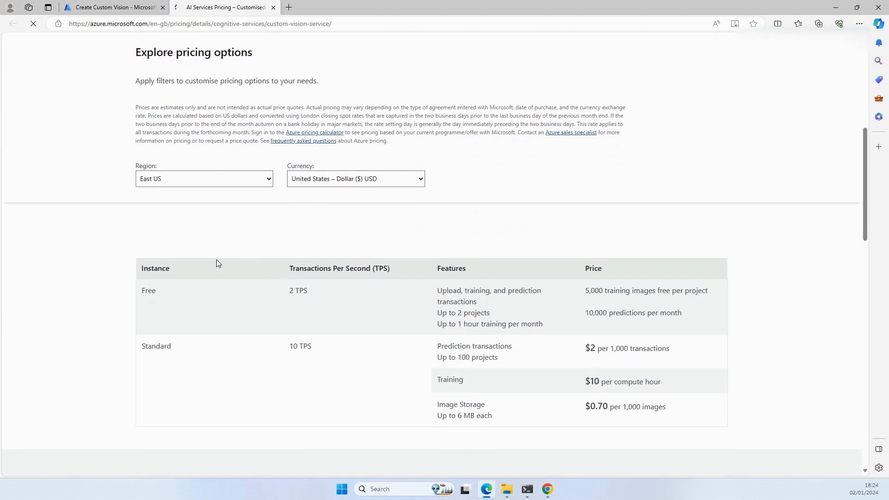
pyautogui.scroll(-2, 270, 247)
pyautogui.scroll(2, 201, 257)
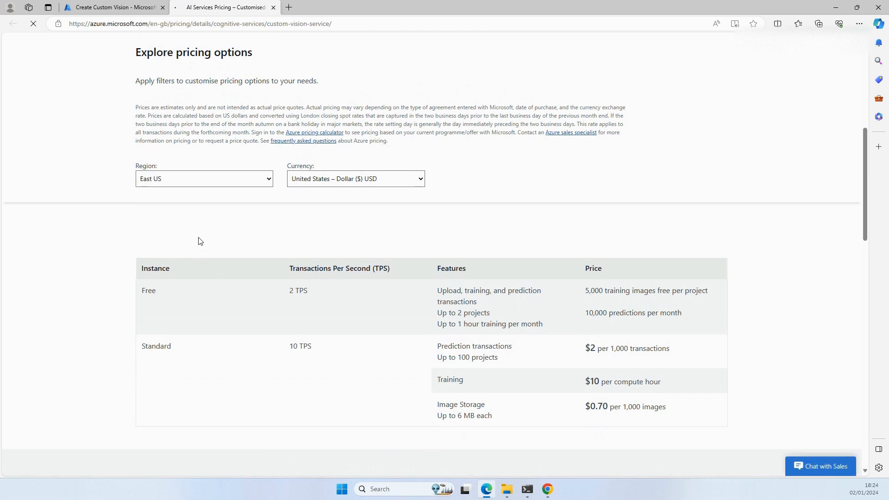
pyautogui.scroll(-1, 200, 241)
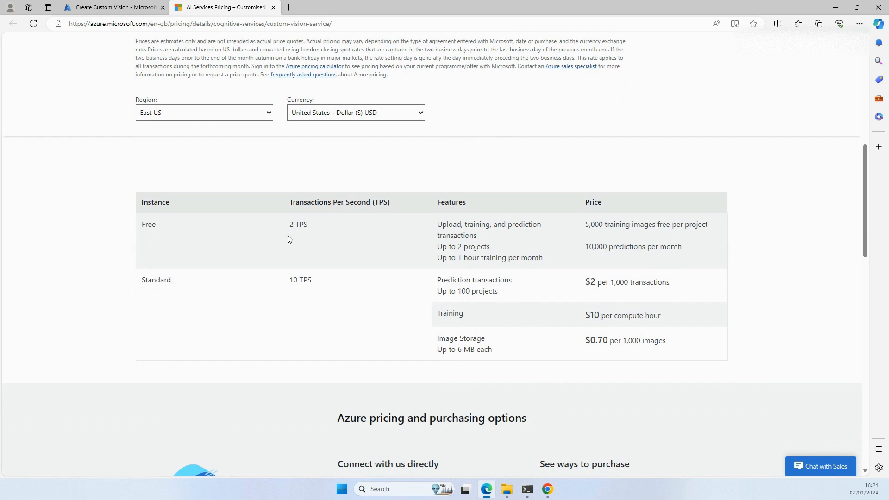
# Step: Examine the Free instance's transactions per second, training image allowance and monthly prediction allowance in the pricing table
pyautogui.moveTo(288, 230); pyautogui.dragTo(323, 228)
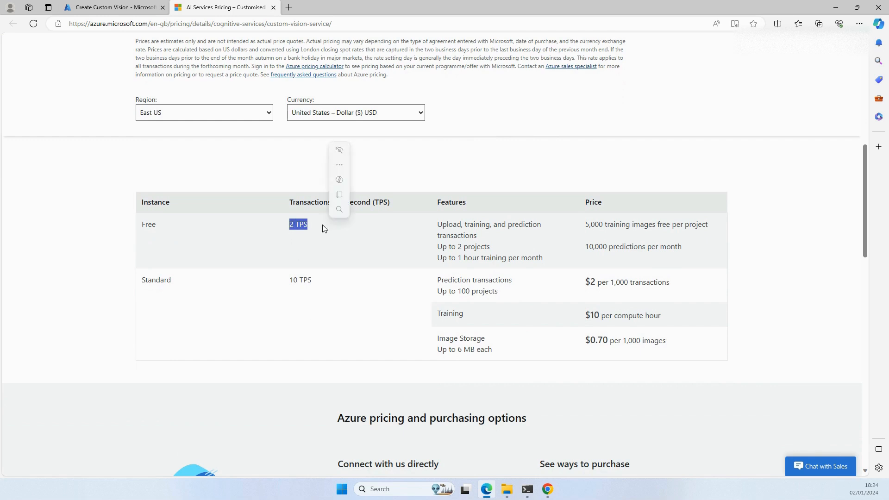
pyautogui.click(323, 228)
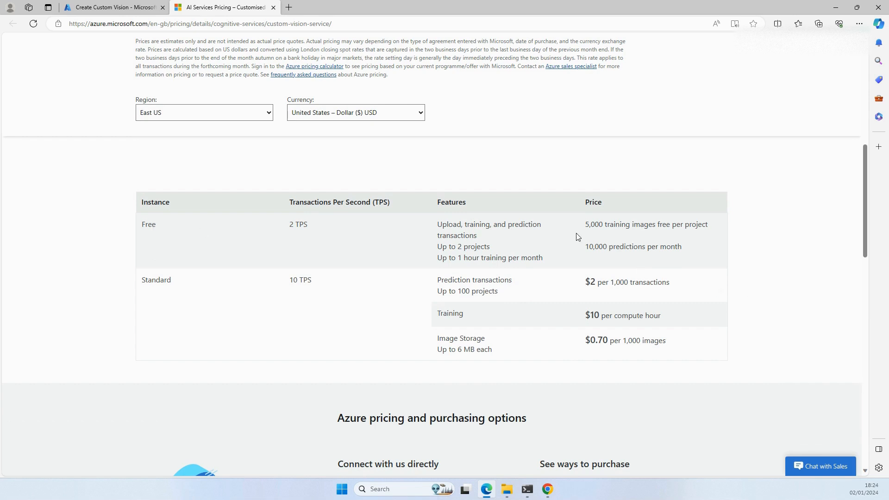
pyautogui.moveTo(585, 224); pyautogui.dragTo(604, 225)
pyautogui.click(634, 239)
pyautogui.moveTo(659, 224); pyautogui.dragTo(716, 224)
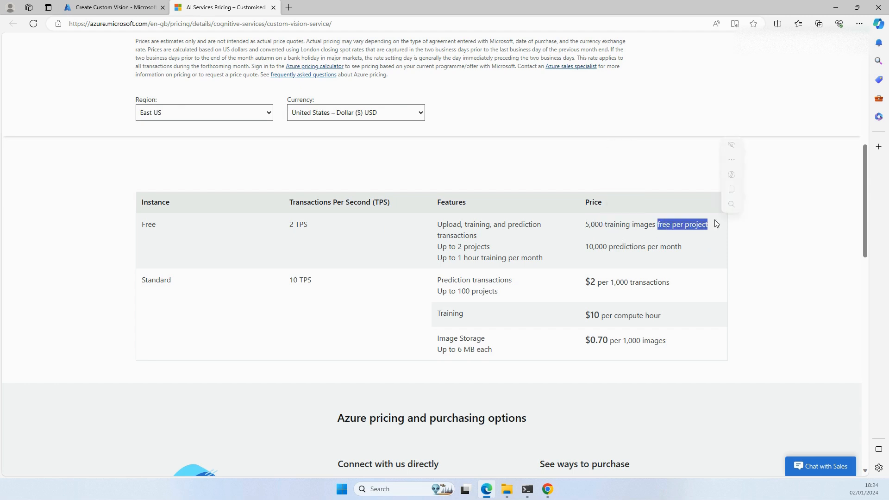
pyautogui.click(670, 260)
pyautogui.moveTo(586, 251); pyautogui.dragTo(690, 248)
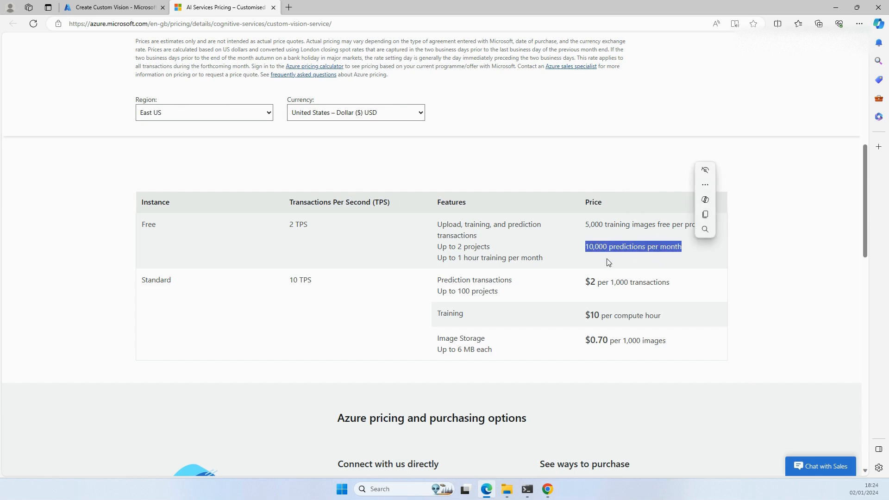
# Step: Examine the Standard instance's transaction price, project limit and image storage terms in the pricing table
pyautogui.click(319, 343)
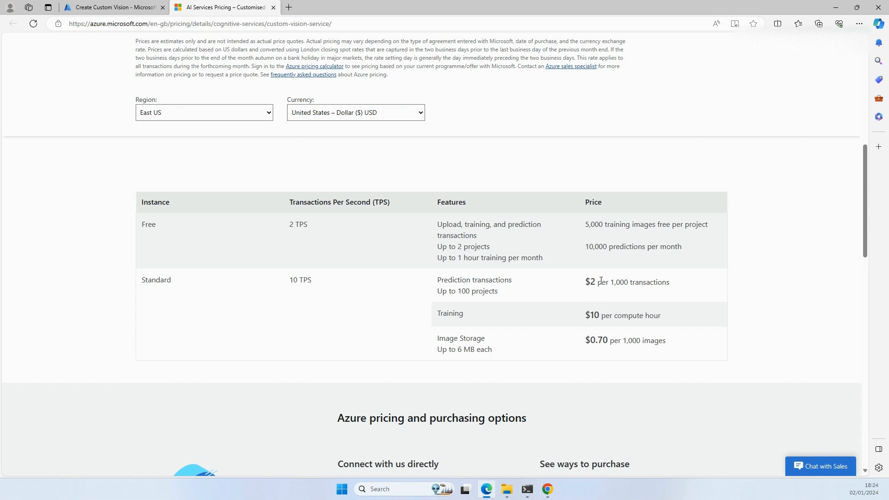
pyautogui.moveTo(616, 280); pyautogui.dragTo(675, 280)
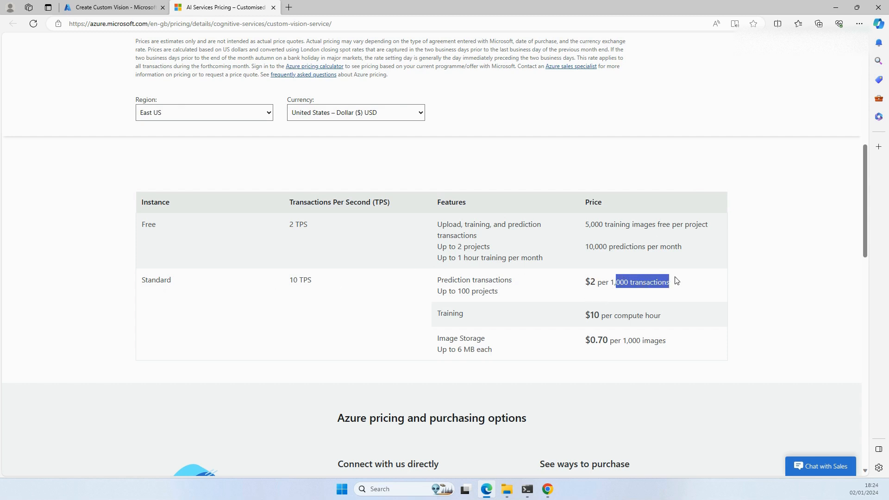
pyautogui.moveTo(524, 293); pyautogui.dragTo(456, 291)
pyautogui.click(443, 352)
pyautogui.moveTo(438, 338)
pyautogui.mouseDown()
pyautogui.moveTo(500, 340)
pyautogui.moveTo(433, 349)
pyautogui.mouseUp()
pyautogui.click(500, 354)
pyautogui.click(390, 351)
# Step: Back in the Create Custom Vision form, set training pricing to Standard S0 (10 Transactions per second) and prediction pricing to Standard S0 (10K Transactions per month)
pyautogui.click(110, 8)
pyautogui.click(154, 268)
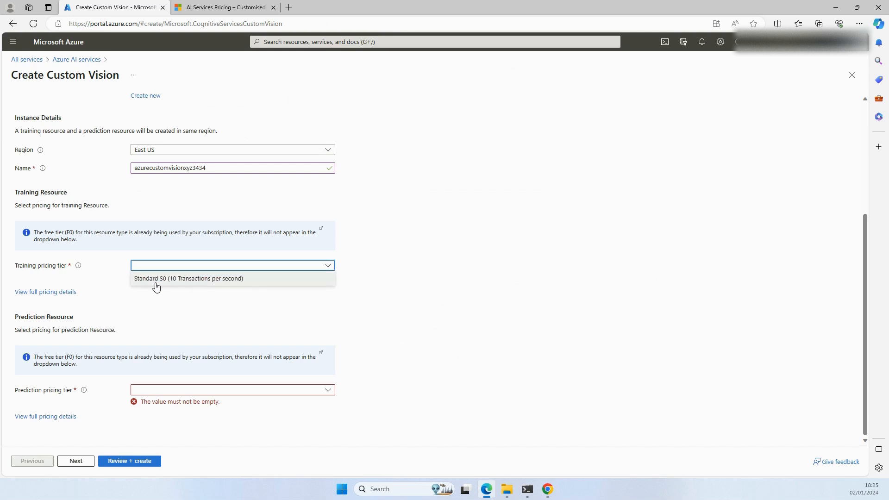
pyautogui.click(154, 280)
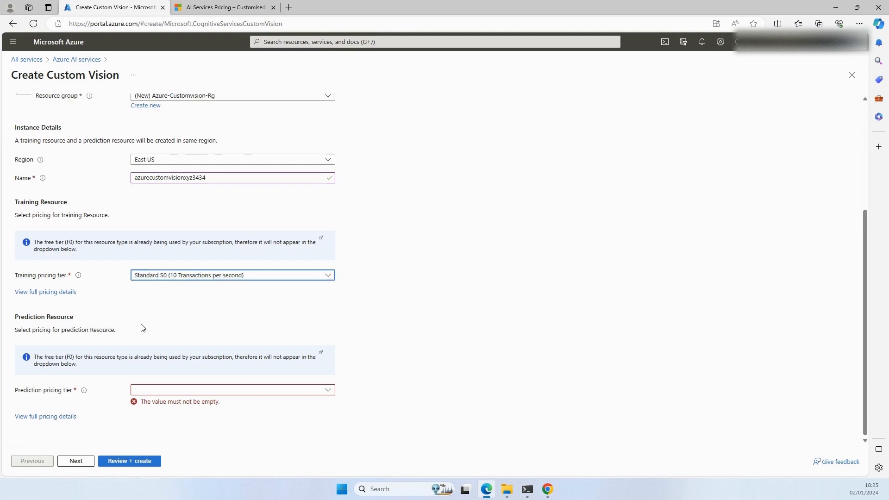
pyautogui.moveTo(17, 318); pyautogui.dragTo(65, 318)
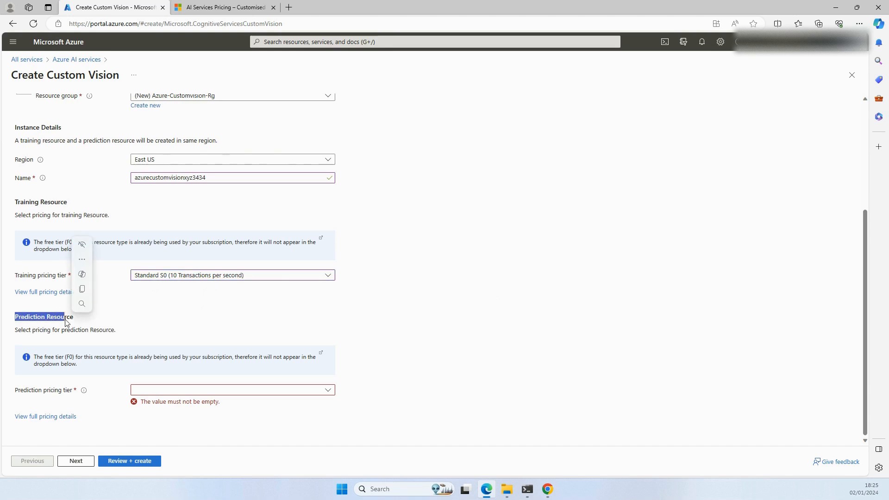
pyautogui.click(151, 391)
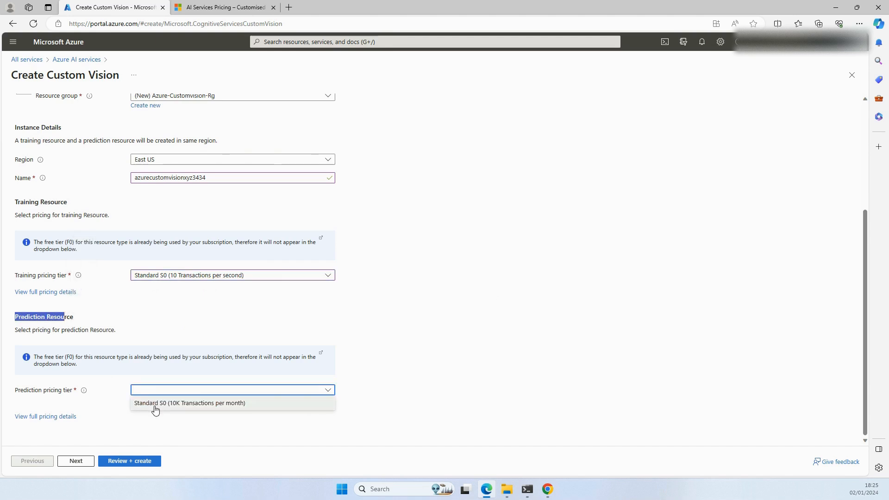
pyautogui.click(154, 407)
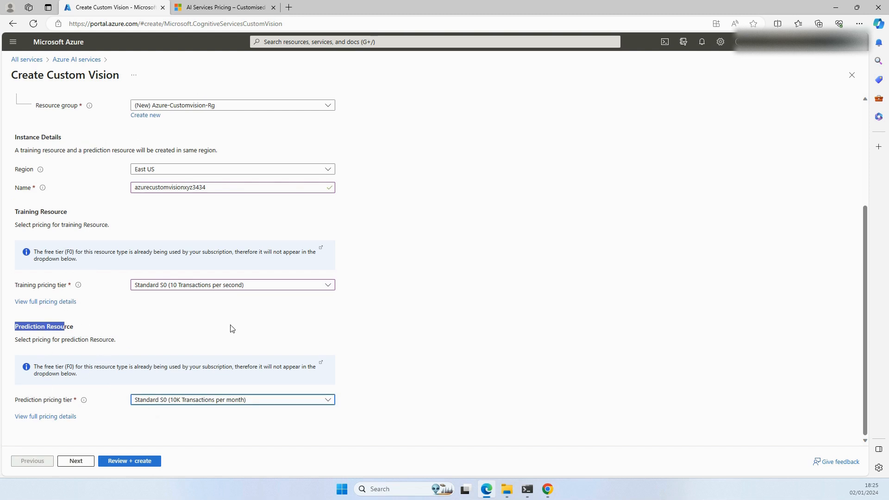
# Step: Check the available training pricing tier options and continue to the network settings of the Custom Vision form
pyautogui.click(373, 331)
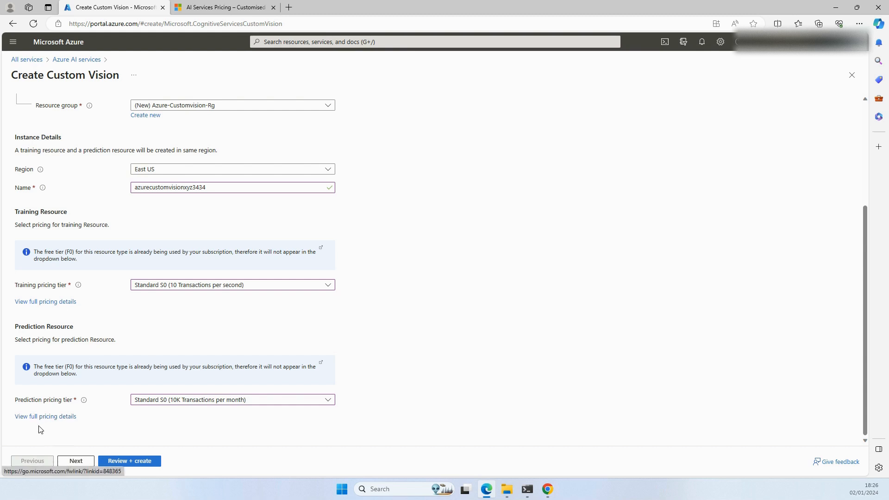
pyautogui.click(185, 293)
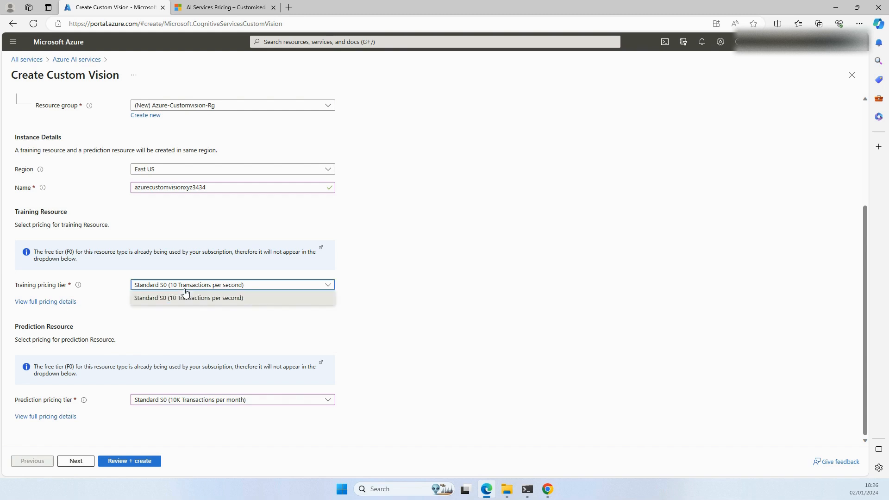
pyautogui.click(173, 328)
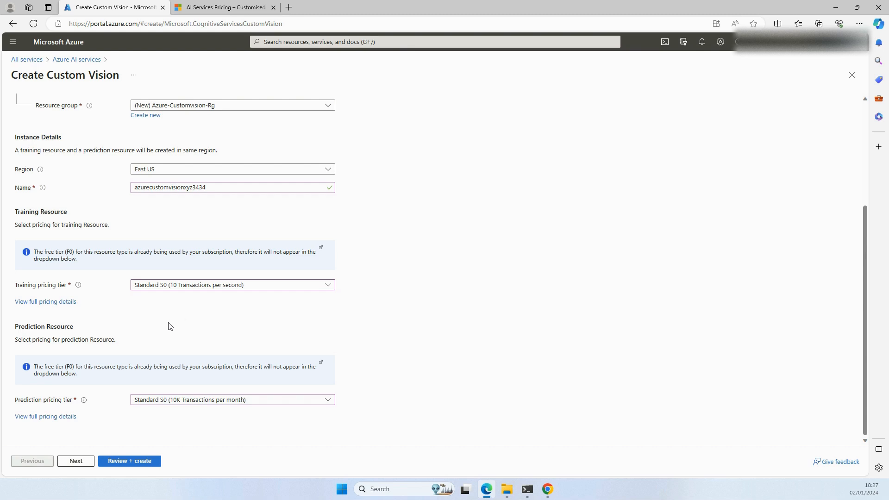
pyautogui.click(74, 463)
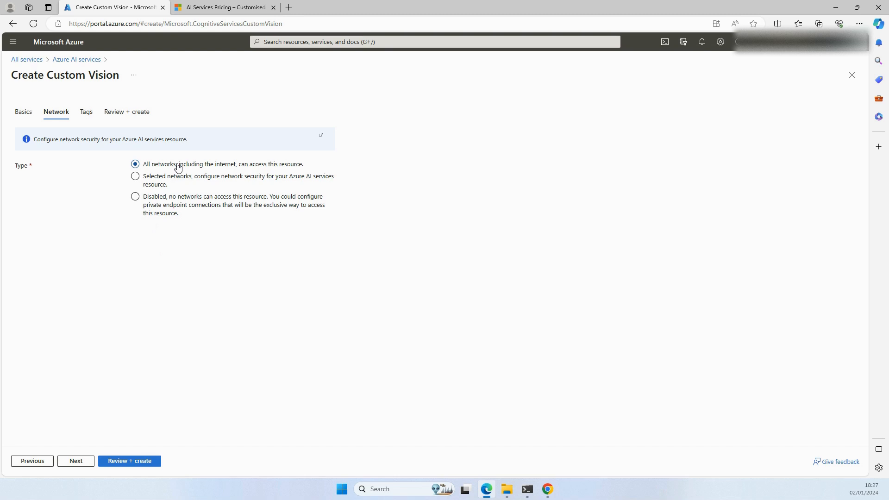
# Step: Compare the settings for the Selected networks and Disabled access types, and return to allowing all networks, including the internet
pyautogui.click(135, 176)
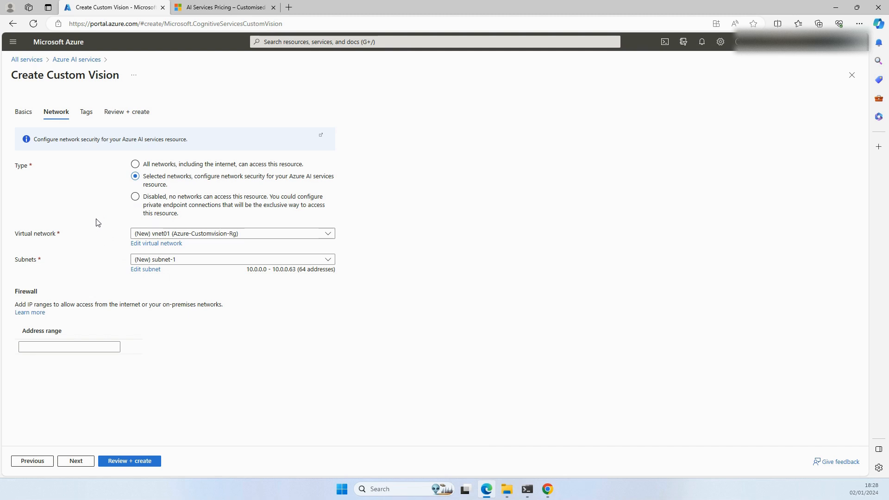
pyautogui.click(136, 199)
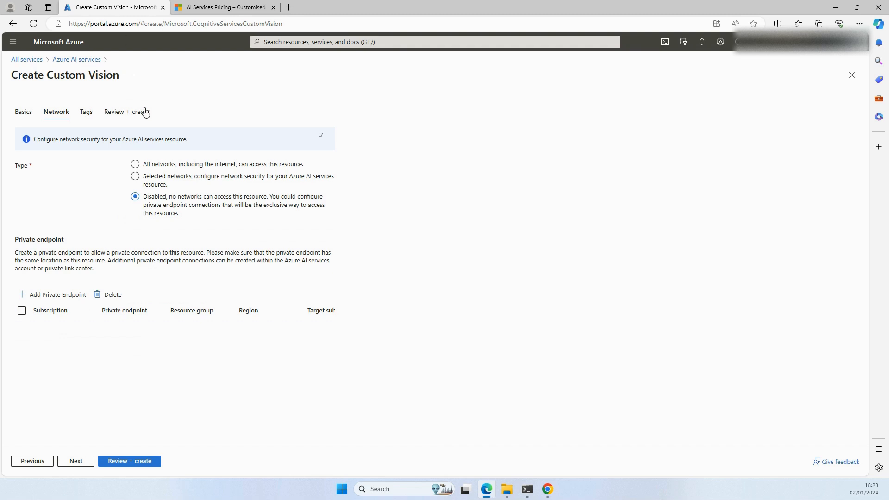
pyautogui.click(136, 165)
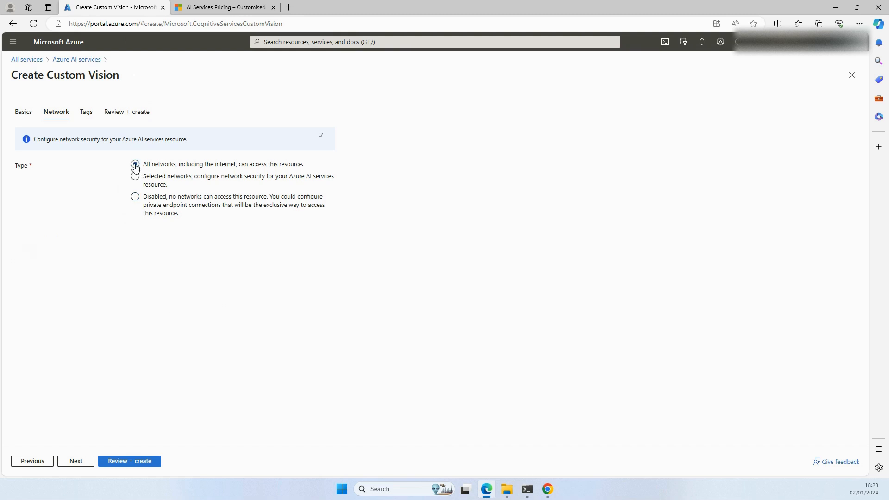
# Step: Leave the tags empty, continue to the review page and create the Custom Vision resource
pyautogui.click(77, 463)
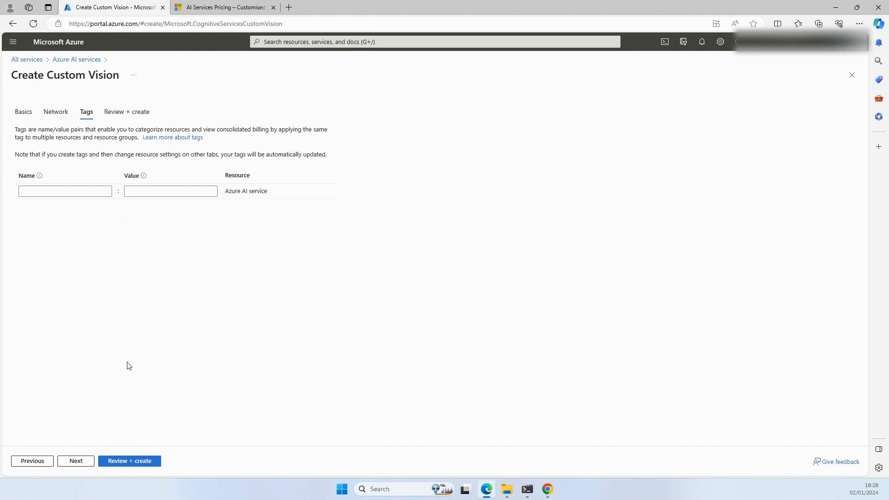
pyautogui.click(83, 465)
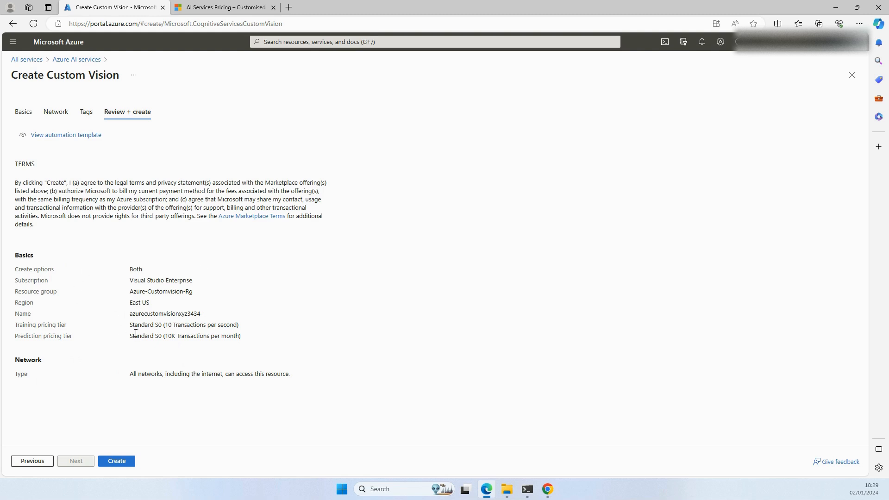
pyautogui.click(119, 462)
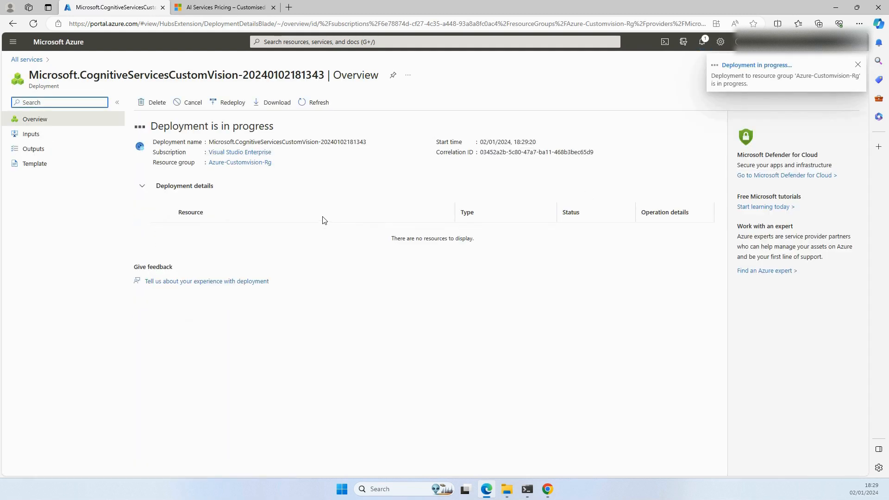
# Step: Examine the deployment details and the deployment's input parameters, including the createOption value
pyautogui.click(140, 187)
pyautogui.click(140, 188)
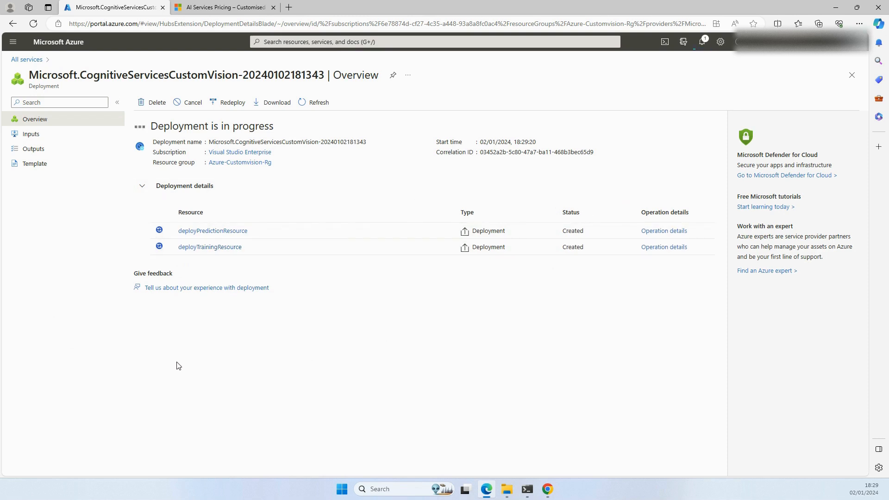
pyautogui.click(30, 136)
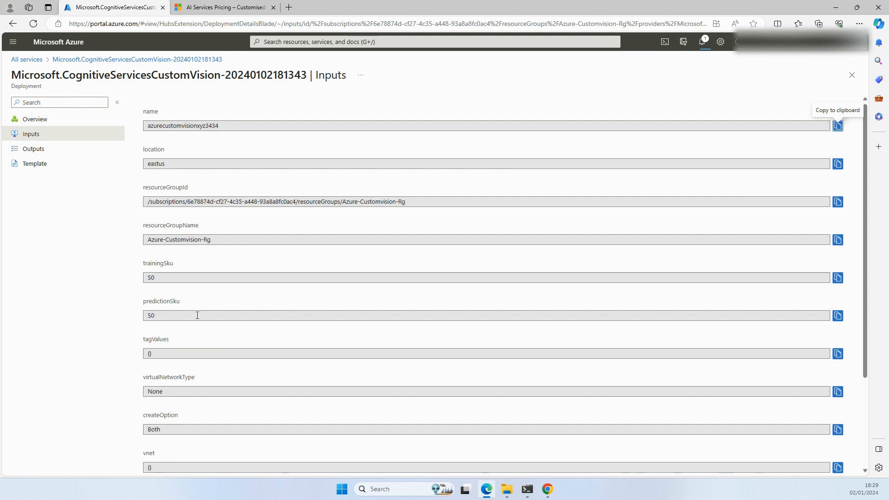
pyautogui.scroll(-2, 198, 315)
pyautogui.scroll(-1, 194, 257)
pyautogui.doubleClick(163, 312)
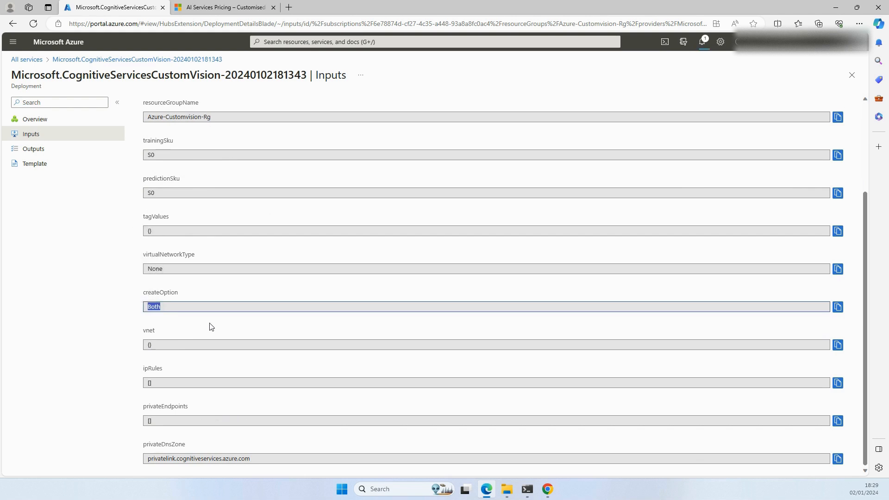
pyautogui.scroll(3, 209, 324)
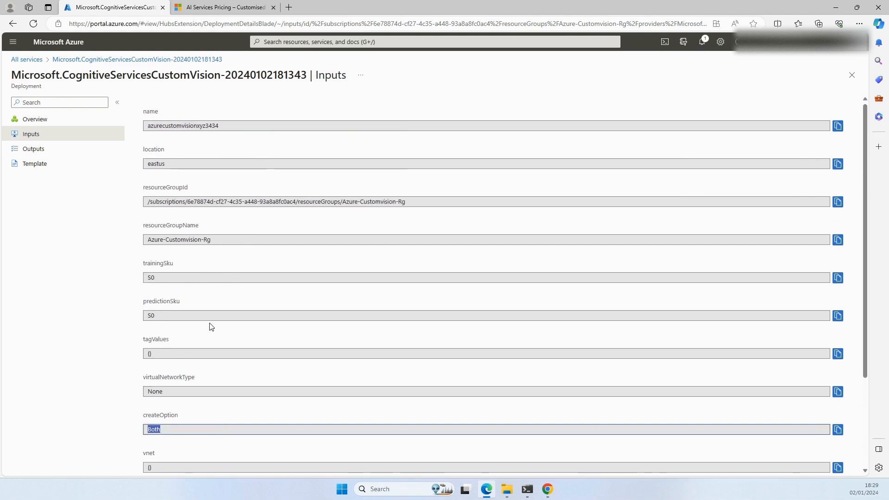
# Step: Return to the deployment overview, dismiss the deployment notification and check the deployment details
pyautogui.click(34, 120)
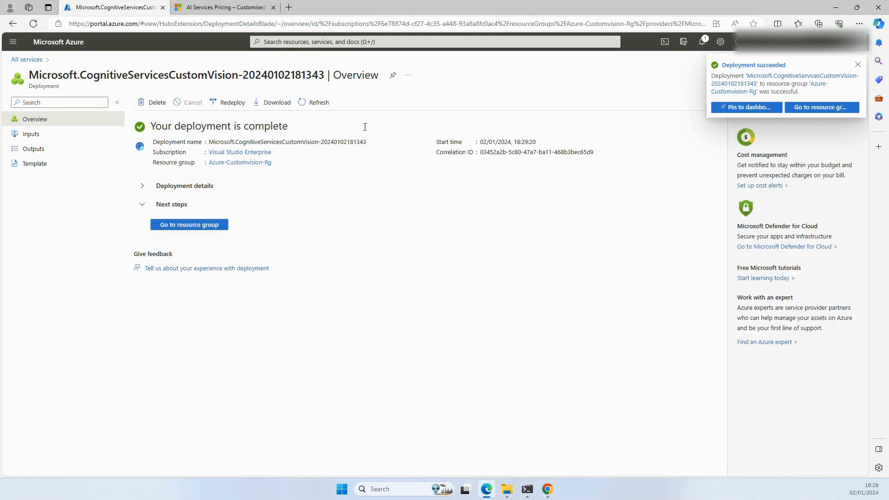
pyautogui.click(858, 65)
pyautogui.click(141, 189)
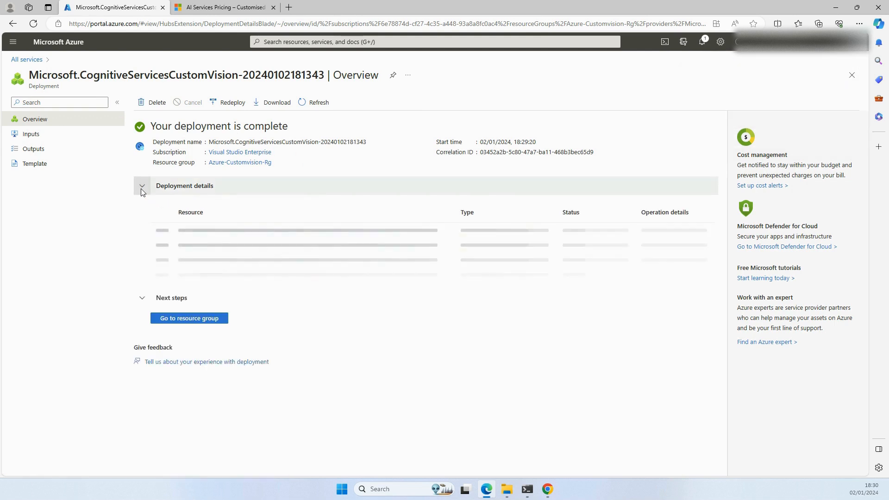
pyautogui.click(141, 188)
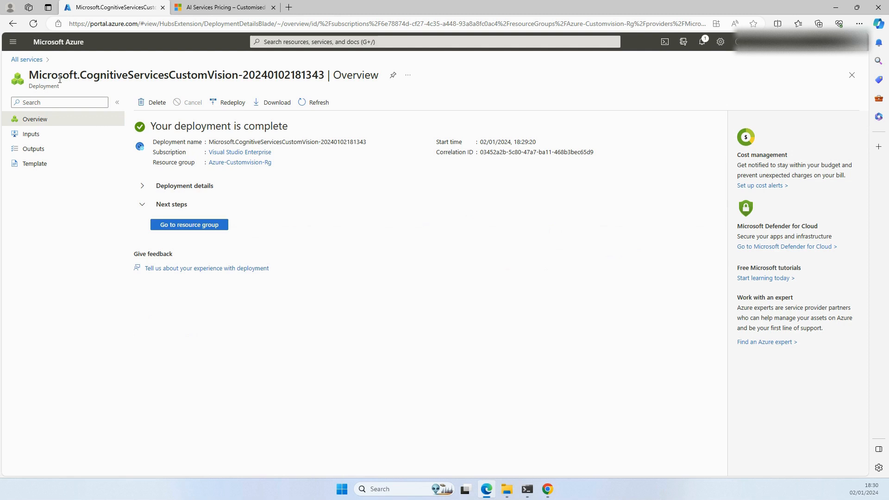
# Step: Go to Azure AI services, list the Custom vision resources and check the kind of the prediction resource
pyautogui.click(35, 62)
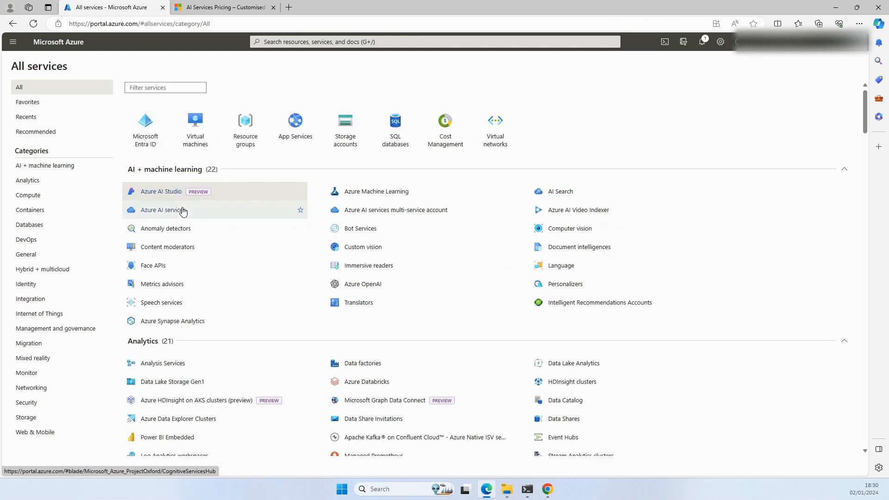
pyautogui.click(158, 211)
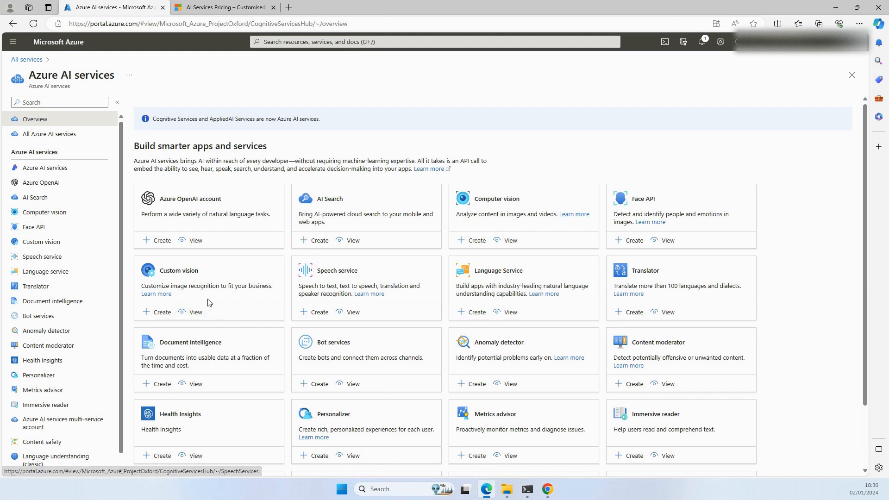
pyautogui.click(195, 312)
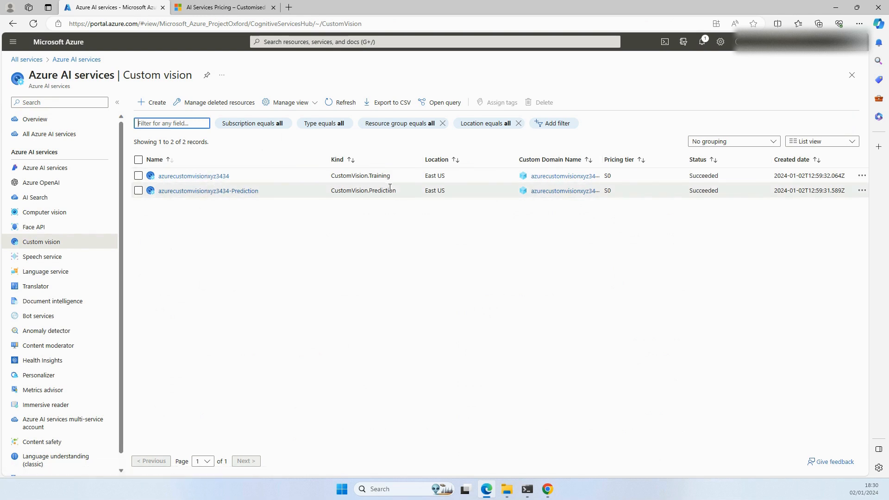
pyautogui.moveTo(396, 190); pyautogui.dragTo(369, 190)
pyautogui.click(398, 214)
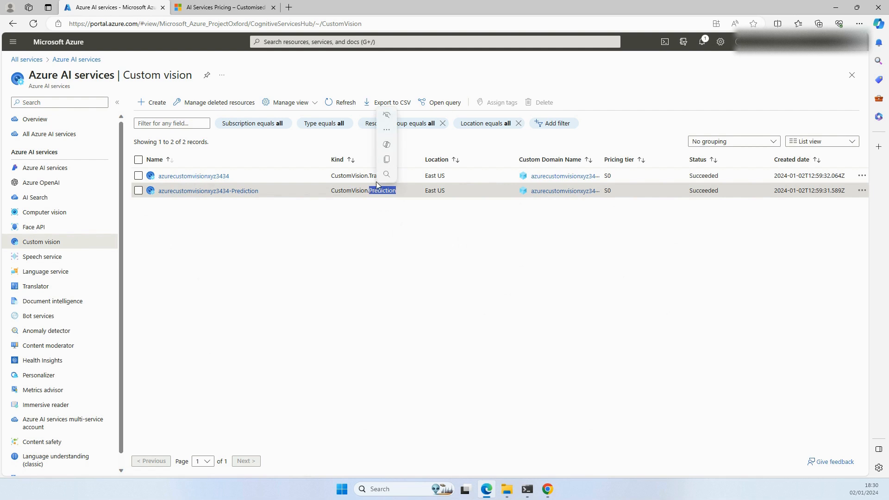
pyautogui.click(388, 227)
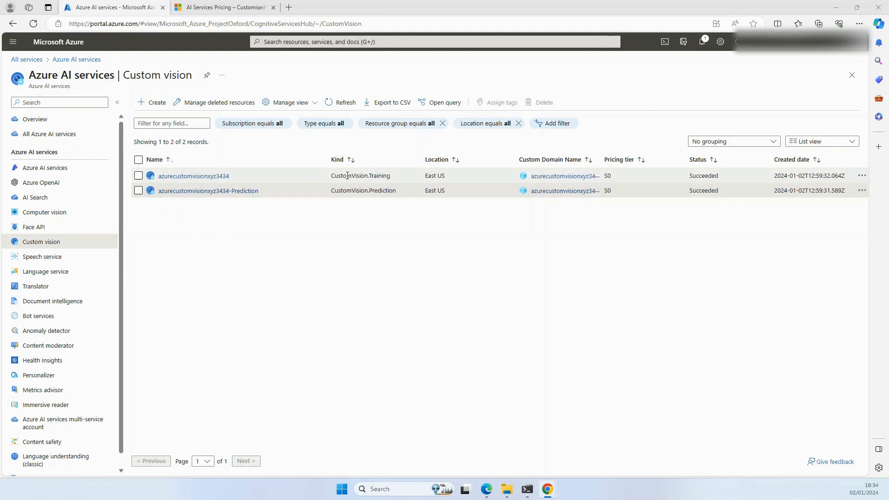
# Step: Identify the training resource by its kind, open azurecustomvisionxyz3434 and dismiss the feedback request
pyautogui.moveTo(390, 175); pyautogui.dragTo(365, 176)
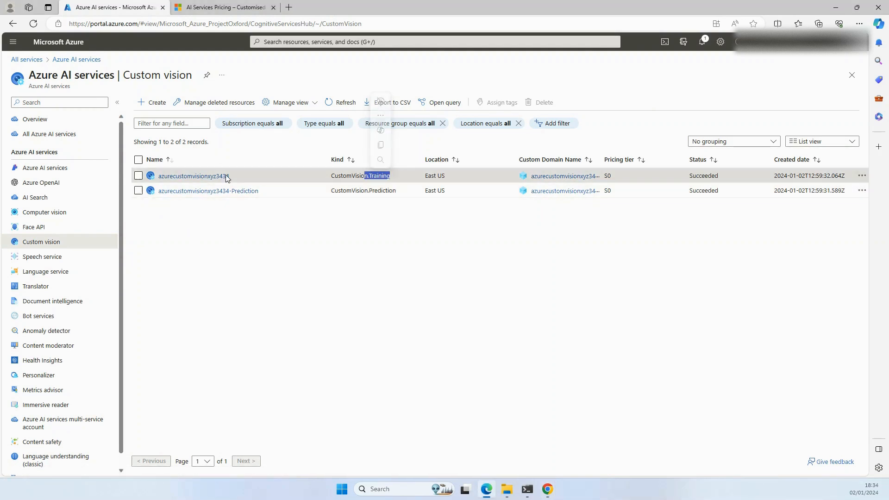
pyautogui.click(193, 176)
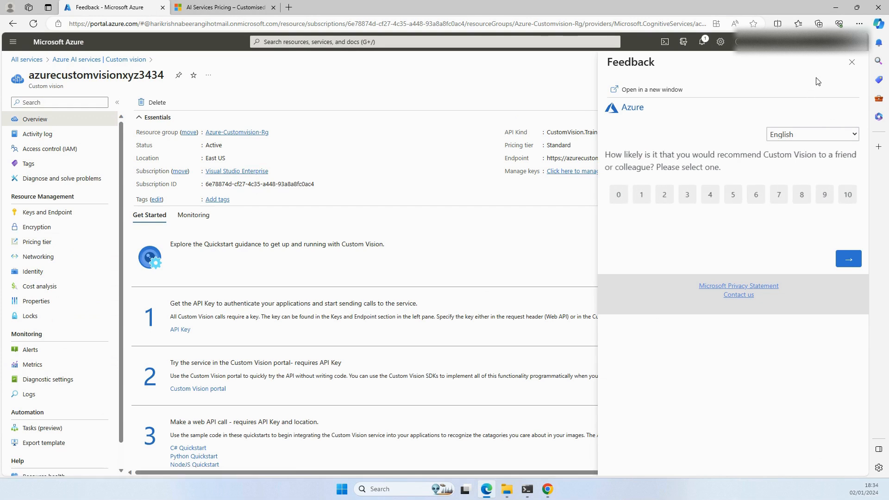
pyautogui.click(850, 64)
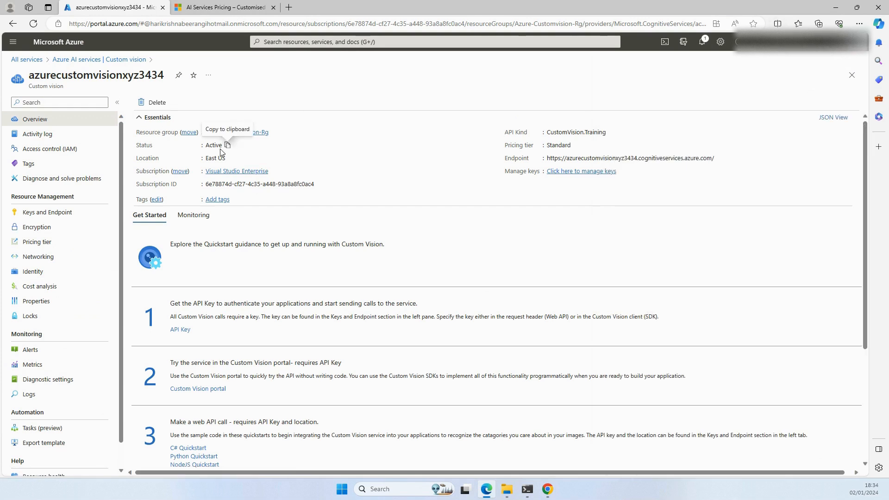
# Step: Look through the training resource's activity log, keys and endpoint, encryption and pricing tier pages
pyautogui.click(46, 140)
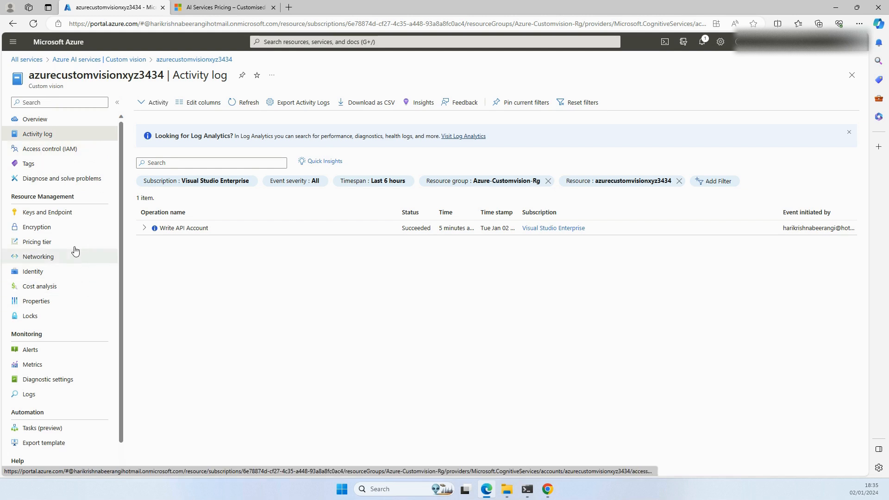
pyautogui.click(39, 215)
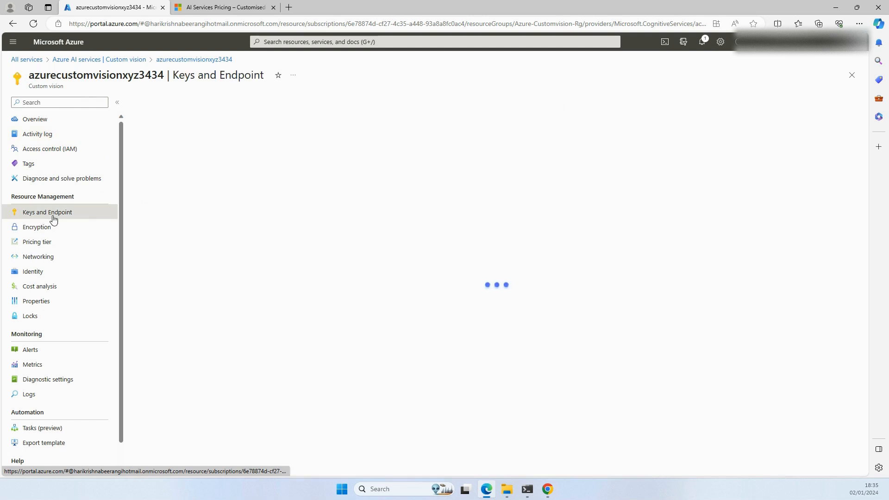
pyautogui.click(41, 232)
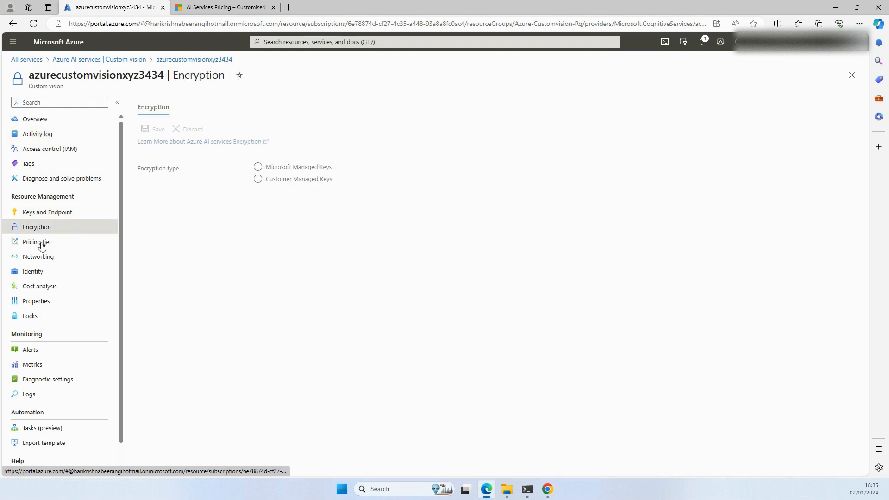
pyautogui.click(41, 242)
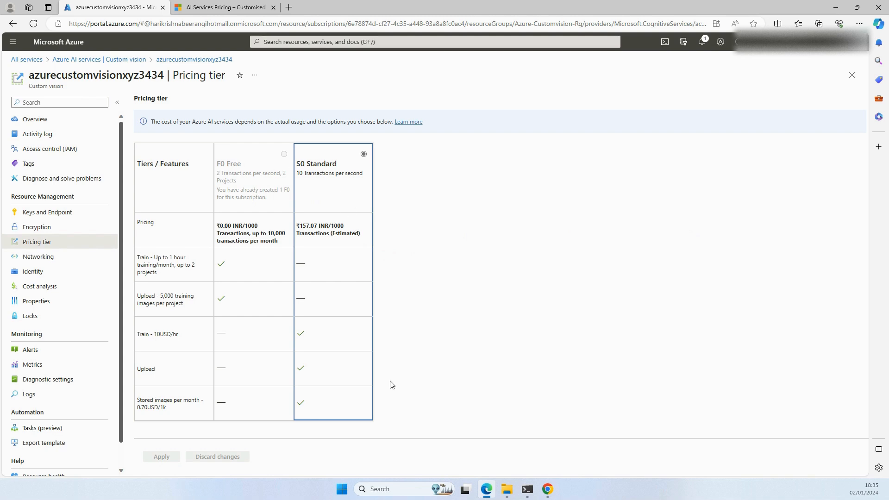
pyautogui.scroll(-1, 83, 325)
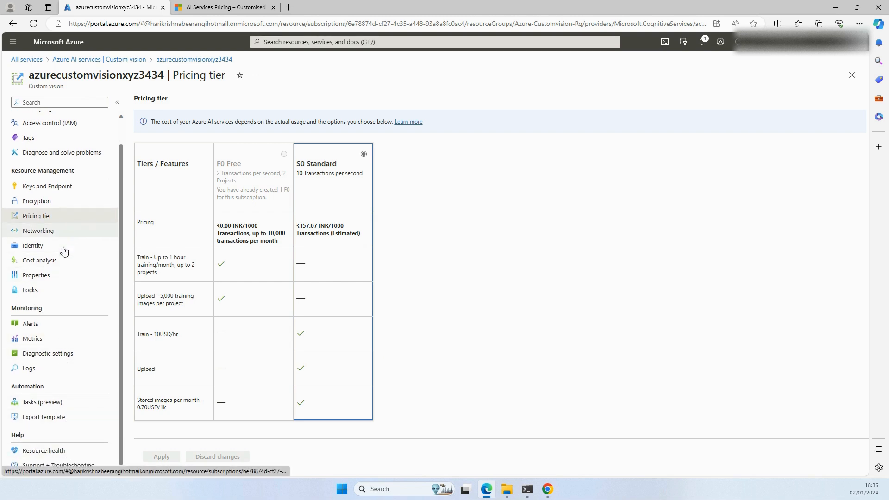
pyautogui.scroll(1, 46, 353)
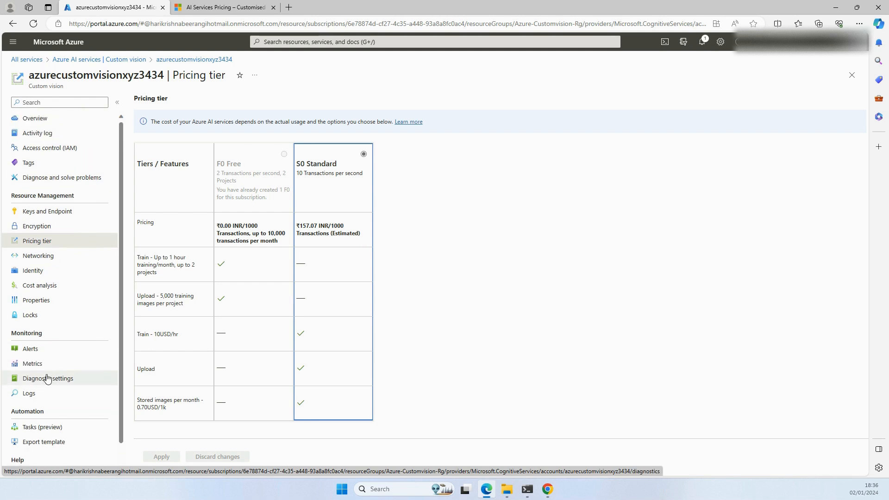
# Step: Check the training resource's overview and its Keys and Endpoint page, and open the Custom Vision portal from the overview
pyautogui.click(37, 120)
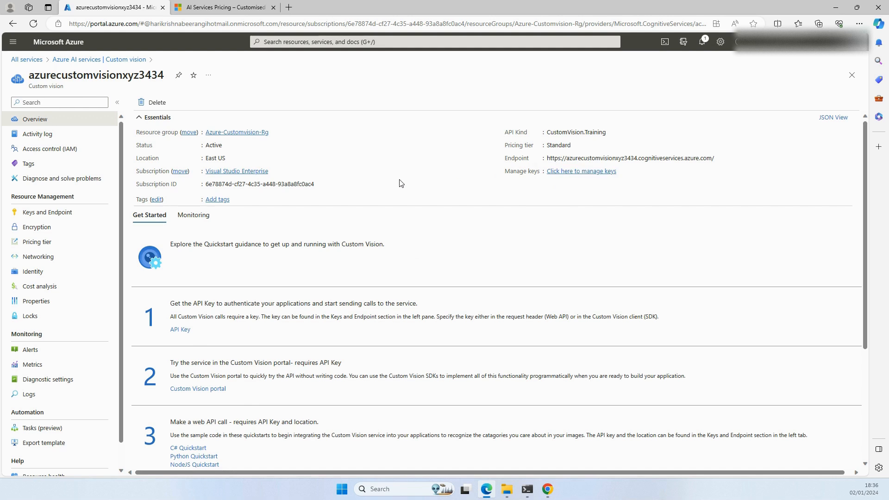
pyautogui.click(48, 216)
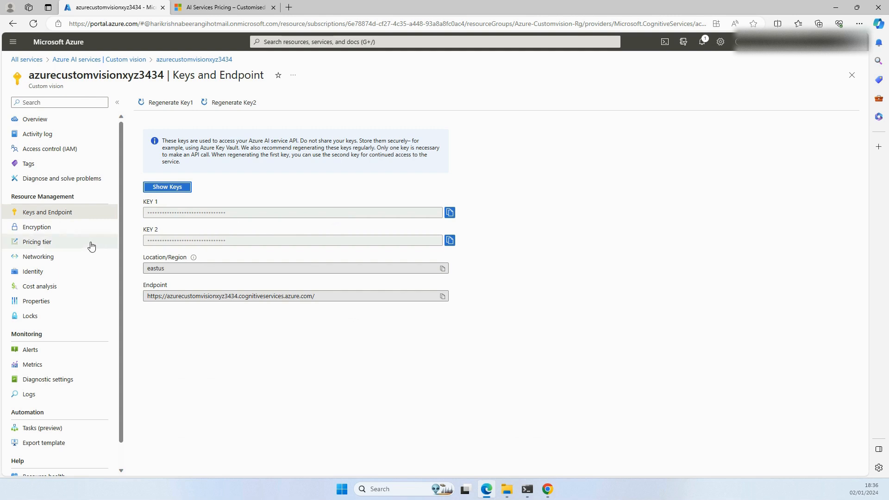
pyautogui.click(39, 120)
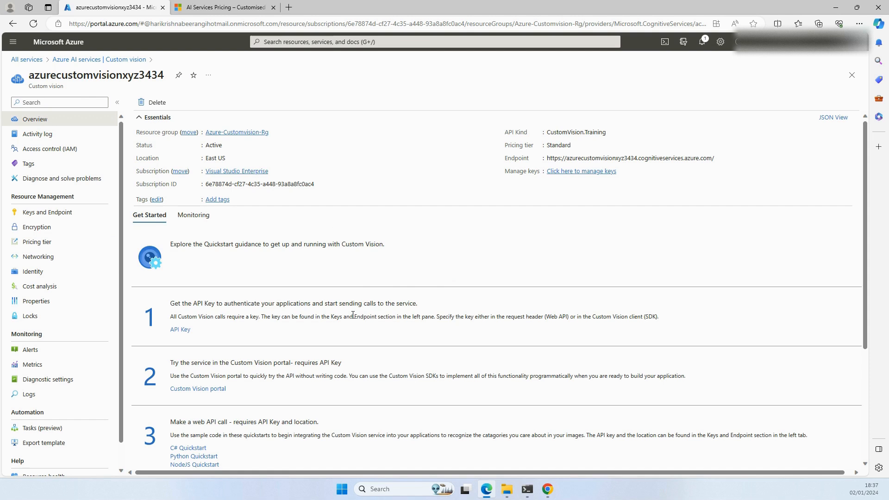
pyautogui.click(215, 393)
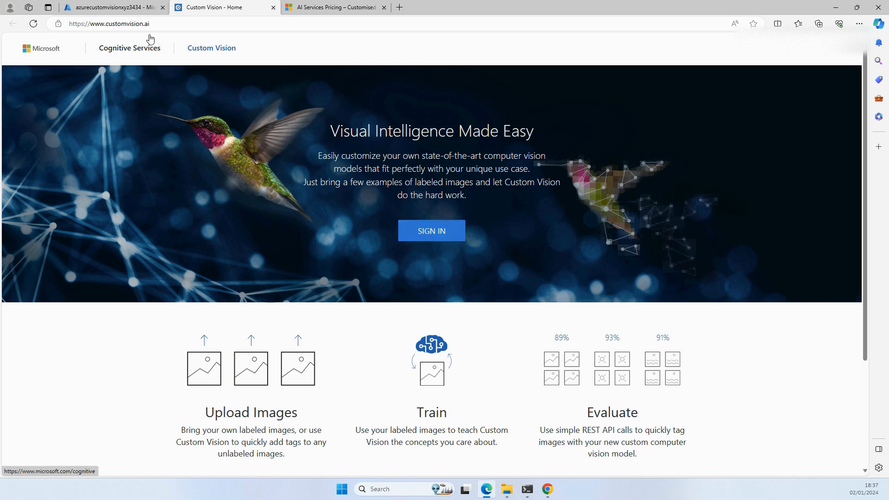
# Step: Sign in to Custom Vision, accept the Terms of Service and choose the personal Hotmail directory that has an Azure subscription
pyautogui.click(426, 237)
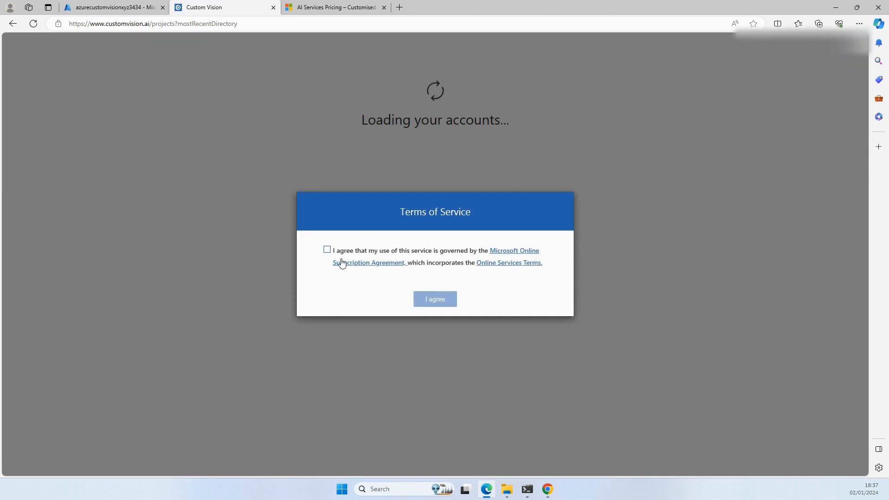
pyautogui.click(326, 249)
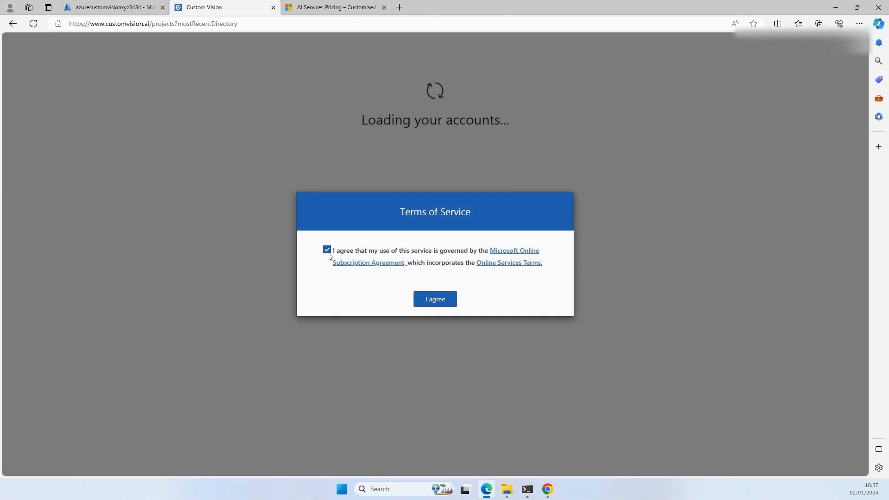
pyautogui.click(439, 302)
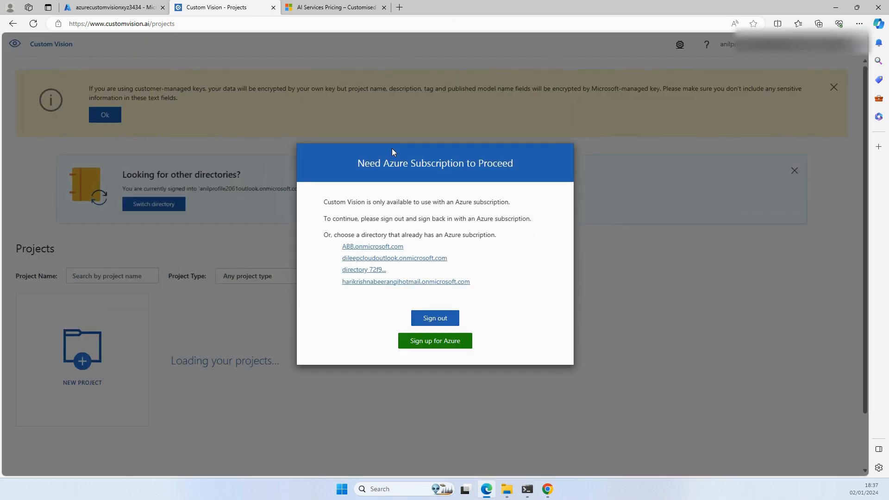
pyautogui.click(398, 284)
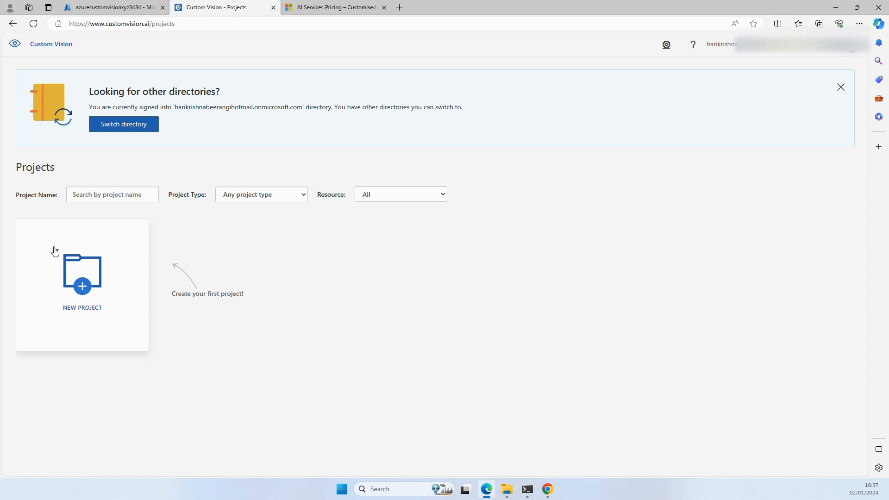
# Step: Start a new Custom Vision project and name it AzureCustomVision-Proj1
pyautogui.click(86, 288)
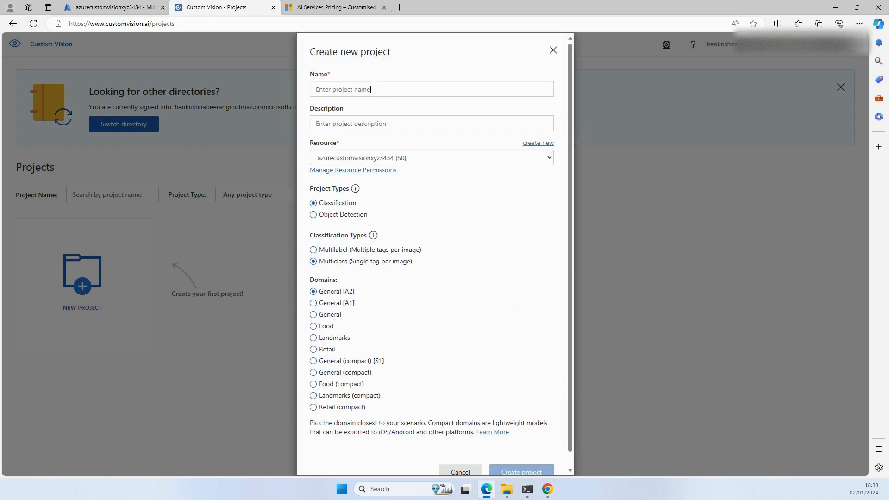
pyautogui.click(371, 89)
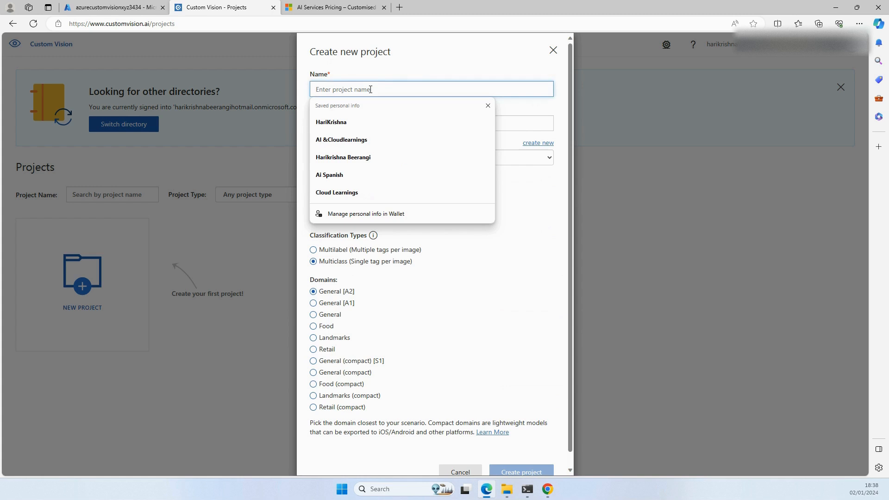
pyautogui.click(370, 89)
pyautogui.click(369, 90)
pyautogui.write('AzureCustomVision-')
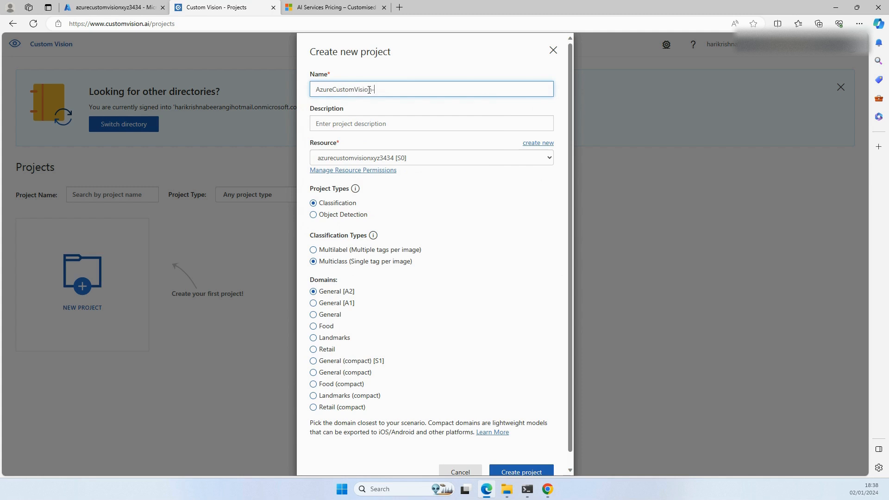
pyautogui.write('Proj1')
pyautogui.press('Tab')
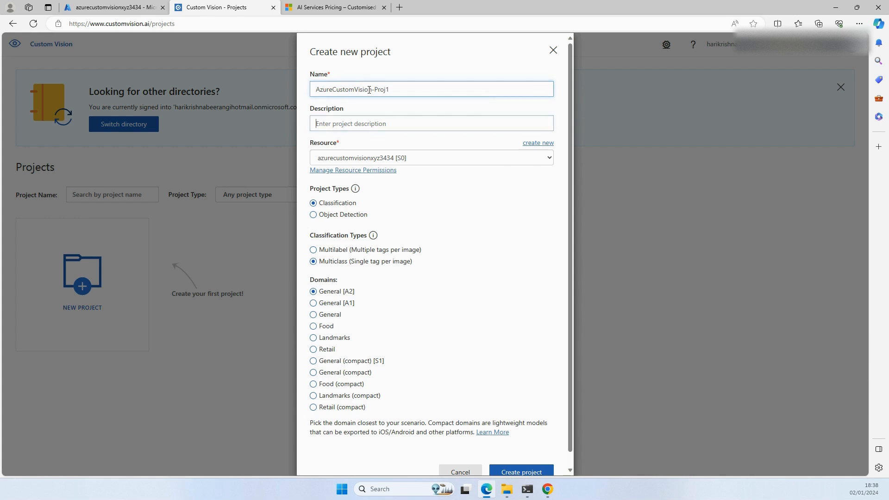
# Step: Describe the project as "This is an image recognition project" and assign the resource azurecustomvisionxyz3434 [S0]
pyautogui.write('this')
pyautogui.press('BackSpace')
pyautogui.press('BackSpace')
pyautogui.write('This s')
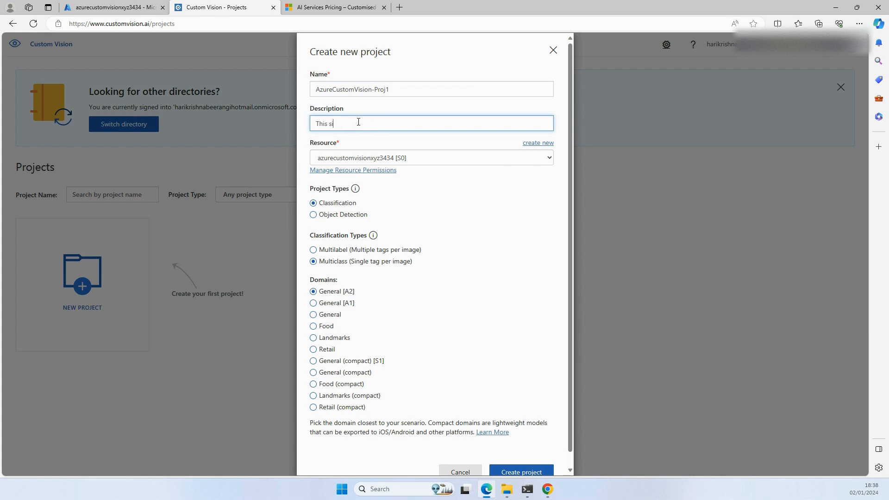
pyautogui.press('BackSpace')
pyautogui.write('is an image ')
pyautogui.write('c')
pyautogui.write('ecognit')
pyautogui.write('ion project')
pyautogui.click(426, 160)
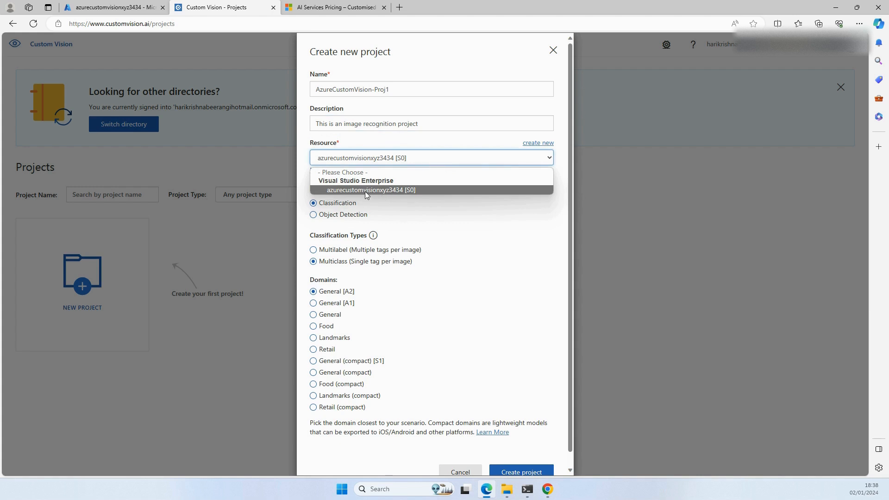
pyautogui.click(376, 191)
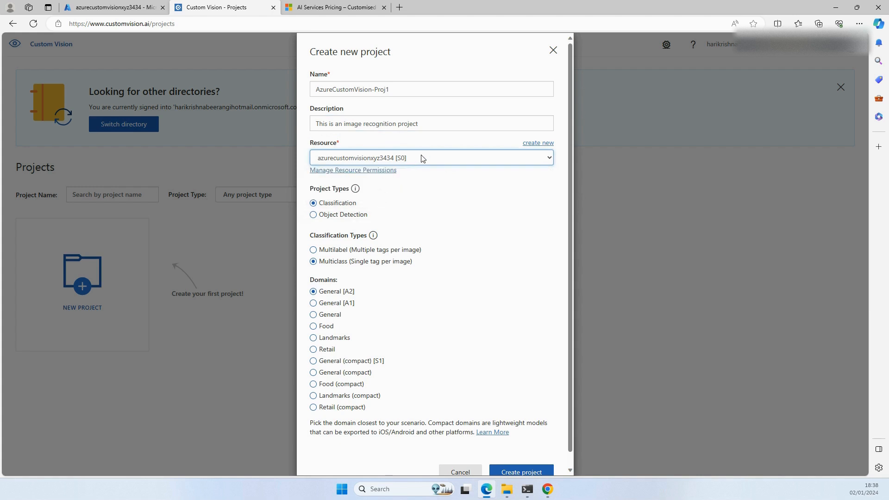
# Step: Compare the project and classification types, keeping Classification with Multiclass (Single tag per image)
pyautogui.moveTo(355, 189)
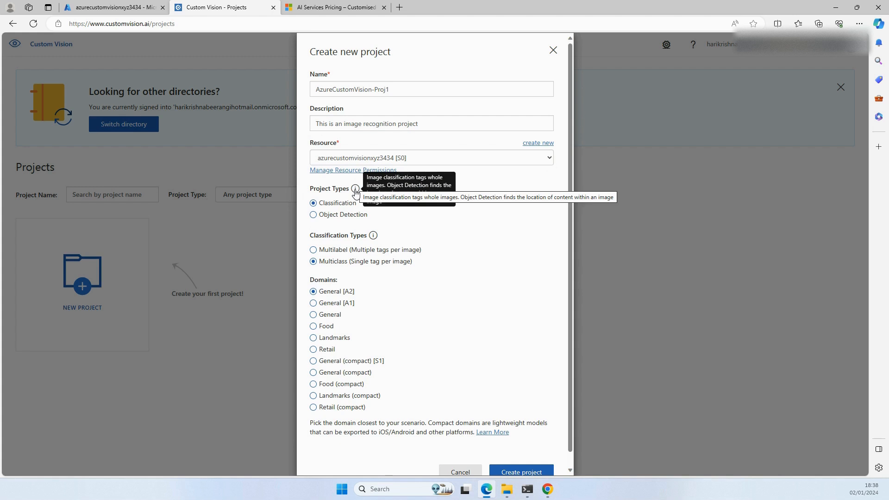
pyautogui.click(336, 215)
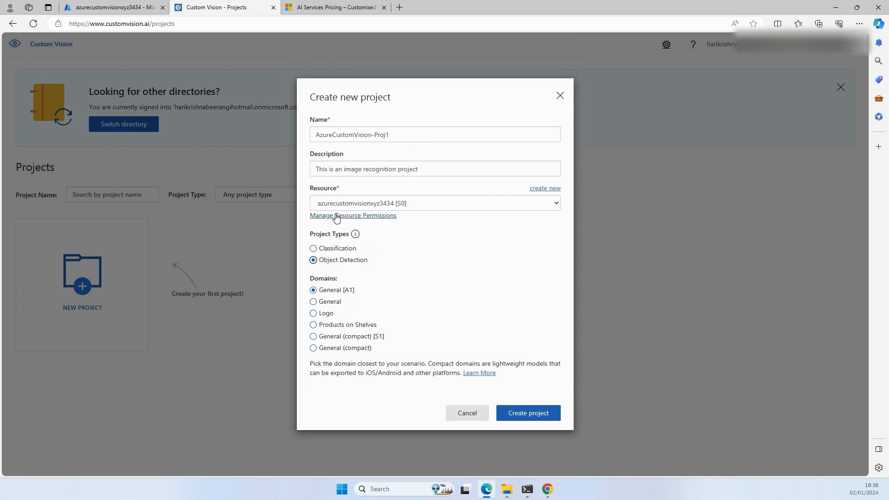
pyautogui.click(314, 249)
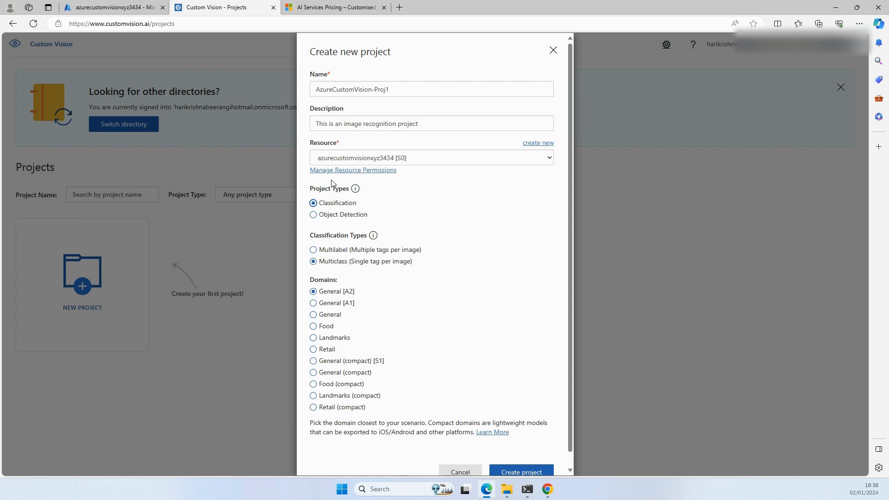
pyautogui.click(313, 261)
pyautogui.click(314, 250)
pyautogui.click(323, 266)
# Step: Choose the Food domain and create the project
pyautogui.scroll(-1, 512, 226)
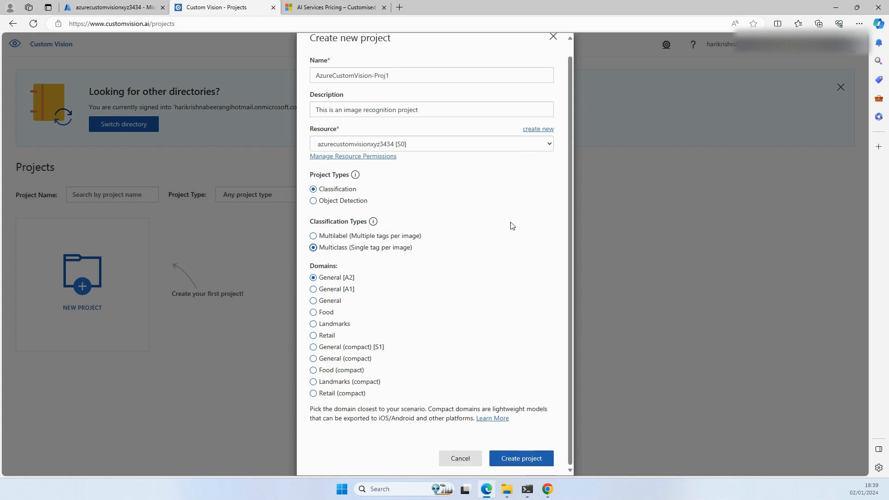
pyautogui.click(313, 301)
pyautogui.click(314, 314)
pyautogui.click(526, 460)
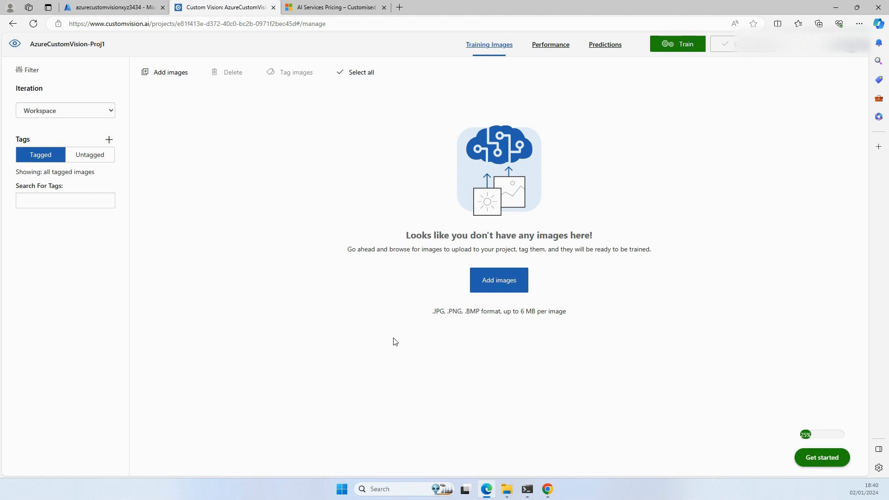
# Step: Try to train the project with Quick Training and dismiss the notification
pyautogui.click(676, 51)
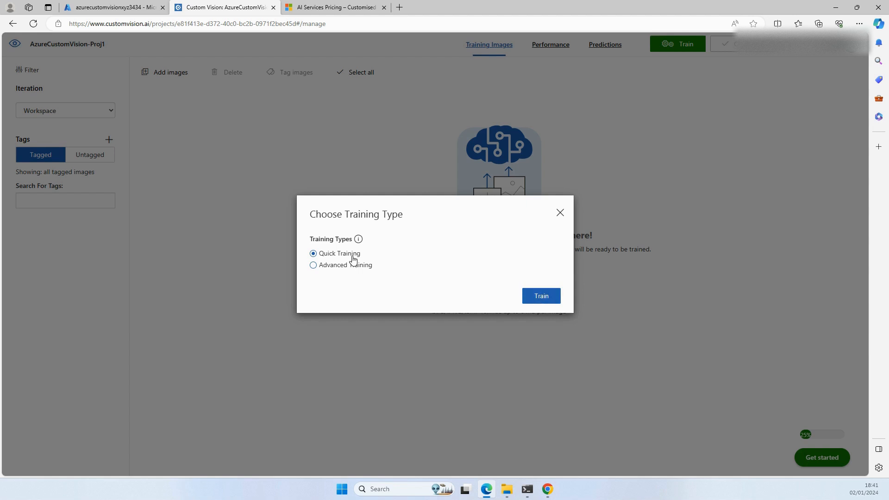
pyautogui.click(536, 301)
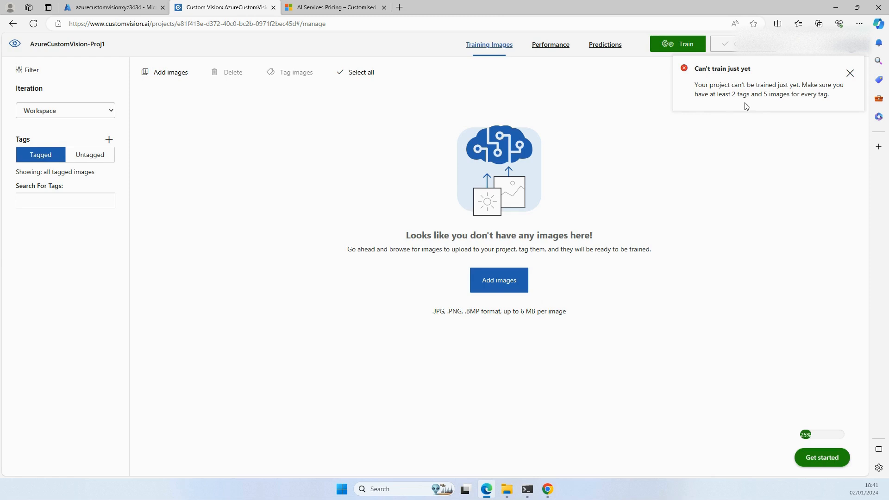
pyautogui.click(850, 75)
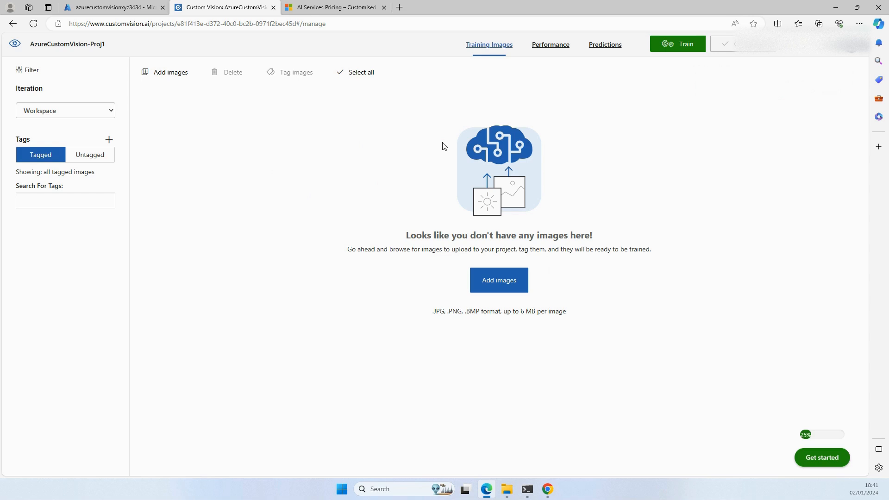
# Step: Add all images from the Downloads folder "Different Types of Apples (with Photos!)" to the training image upload
pyautogui.click(490, 285)
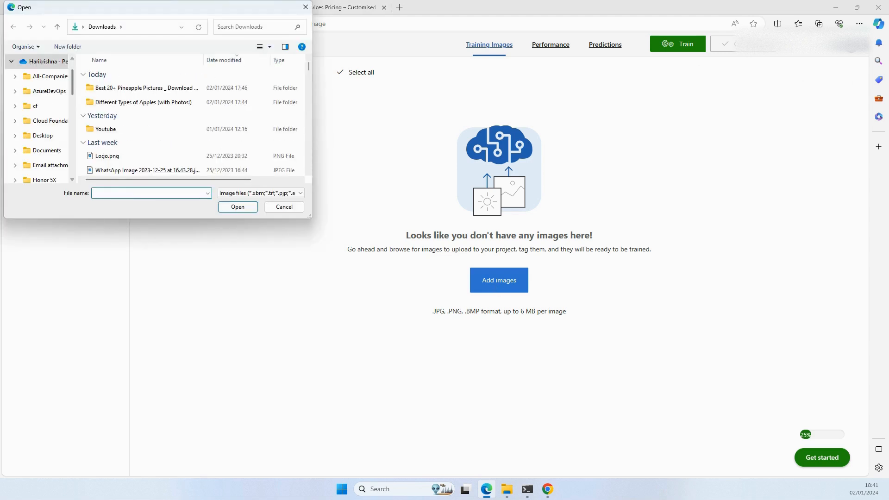
pyautogui.click(127, 103)
pyautogui.doubleClick(129, 105)
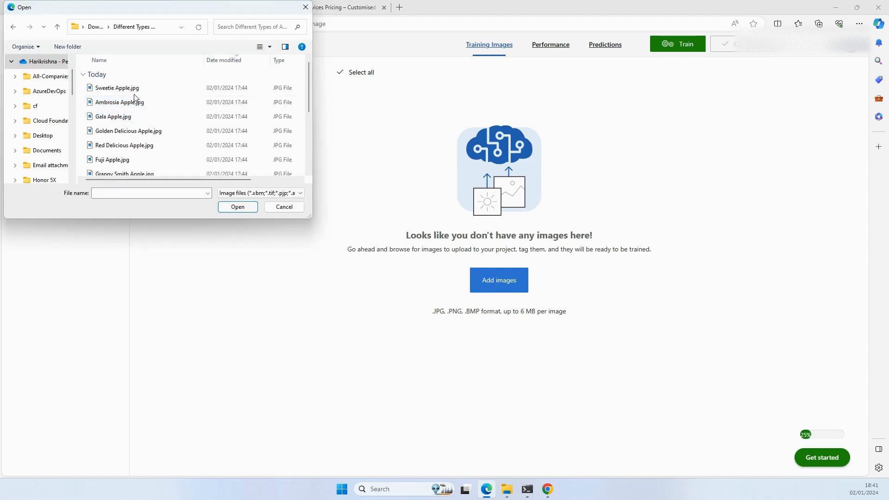
pyautogui.scroll(-2, 133, 123)
pyautogui.scroll(2, 139, 130)
pyautogui.scroll(-2, 120, 118)
pyautogui.scroll(2, 120, 118)
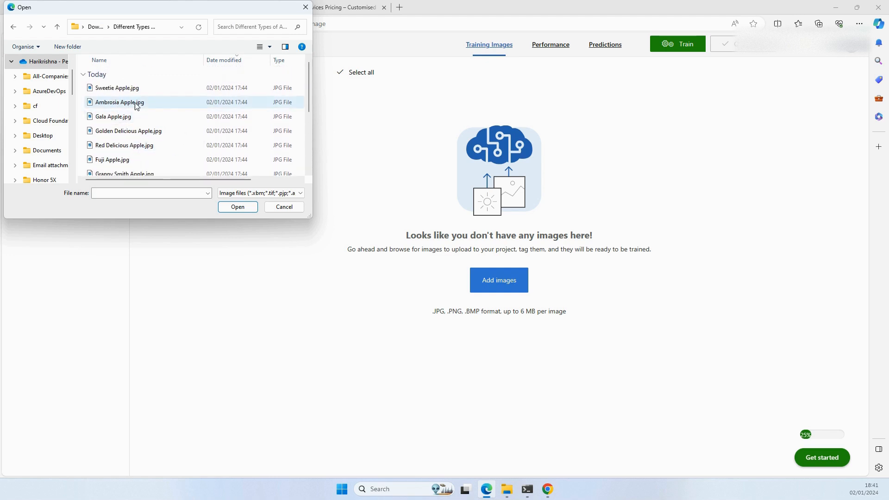
pyautogui.click(11, 61)
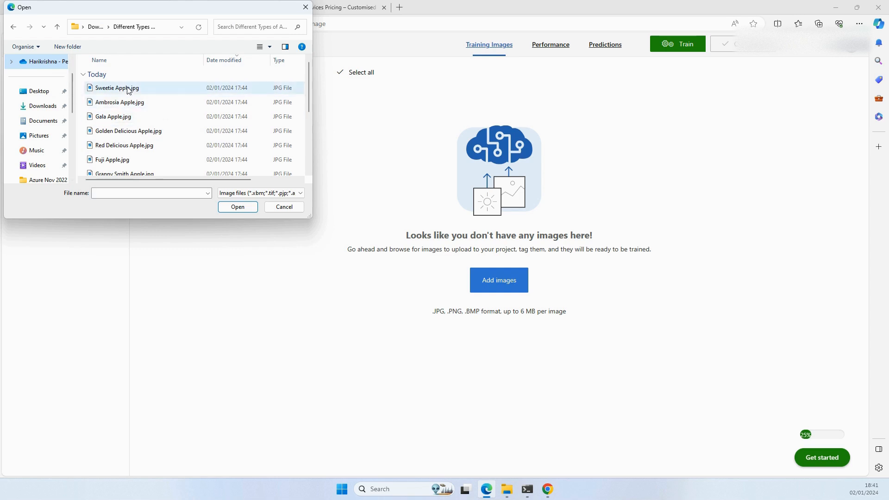
pyautogui.scroll(-2, 129, 92)
pyautogui.scroll(2, 131, 118)
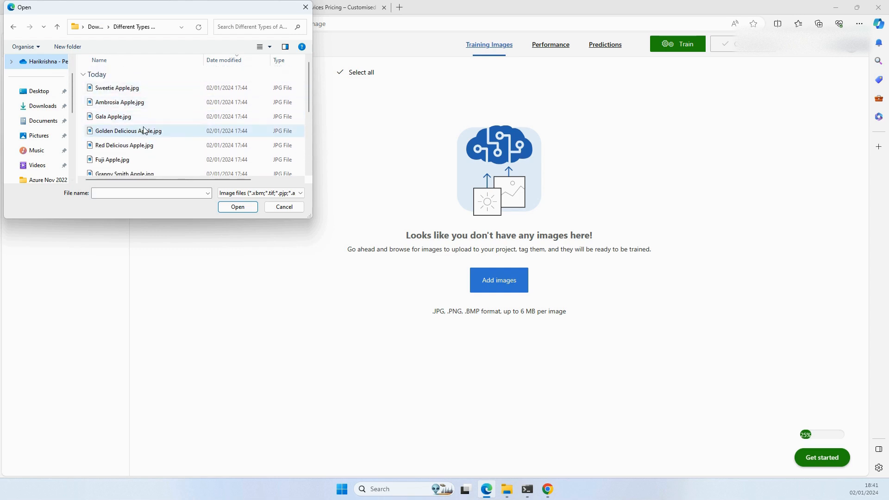
pyautogui.click(144, 130)
pyautogui.hotkey('ctrl', 'a')
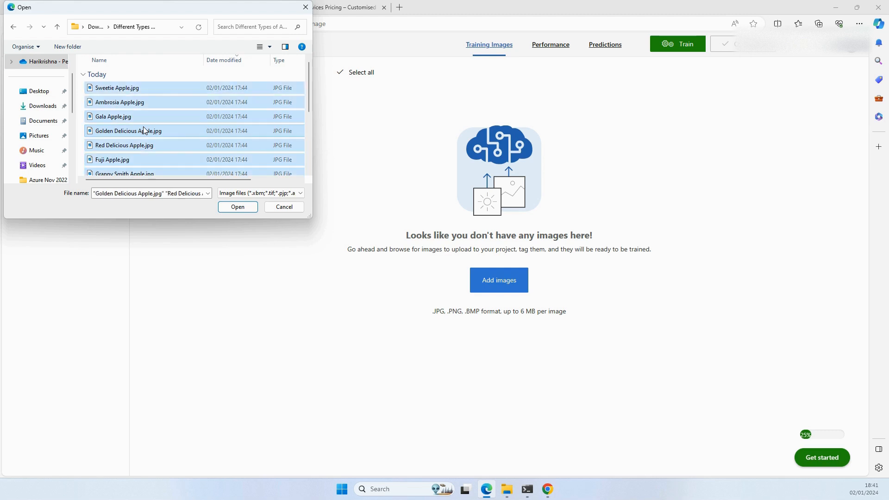
pyautogui.click(236, 207)
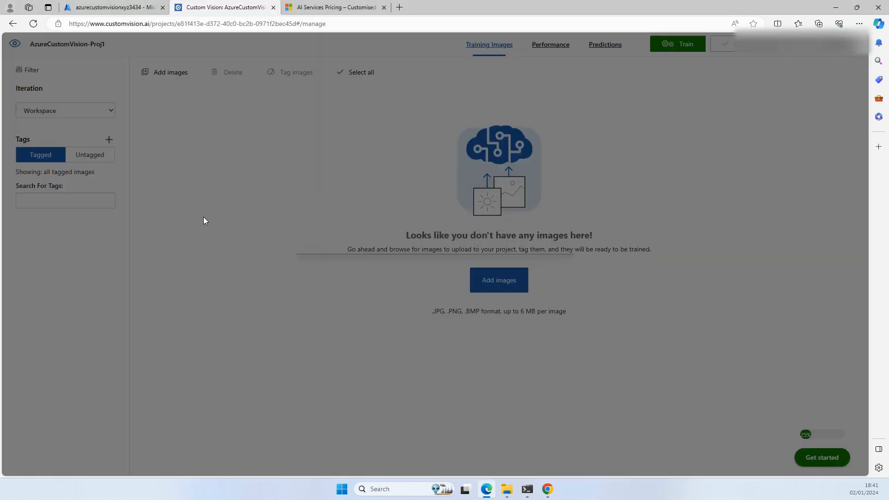
# Step: Tag the batch of apple images as Apple, upload the 15 files and close the upload summary
pyautogui.click(359, 355)
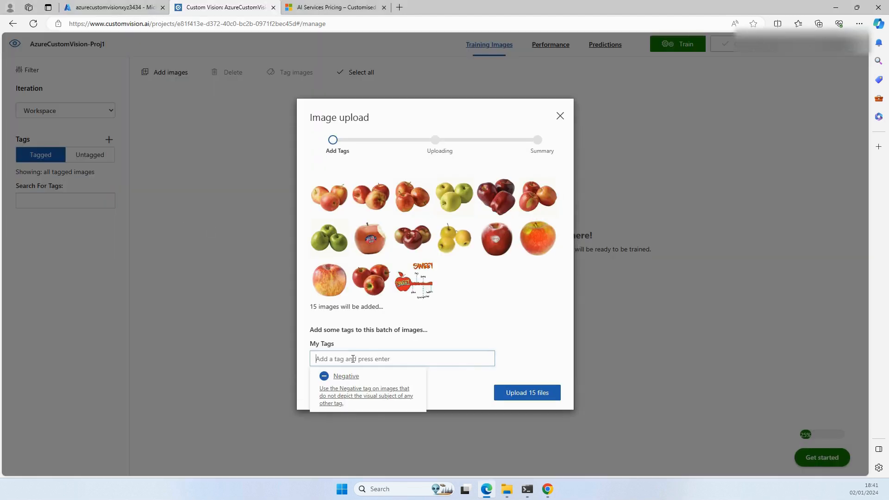
pyautogui.write('Apple')
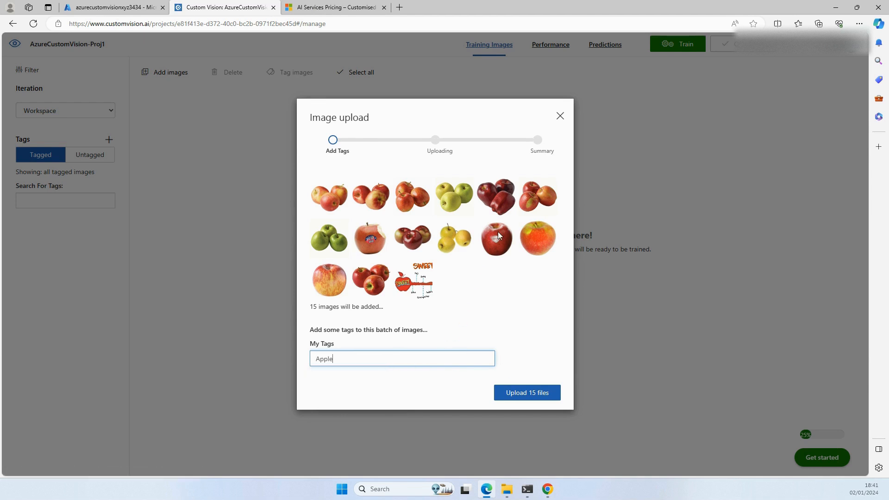
pyautogui.click(528, 394)
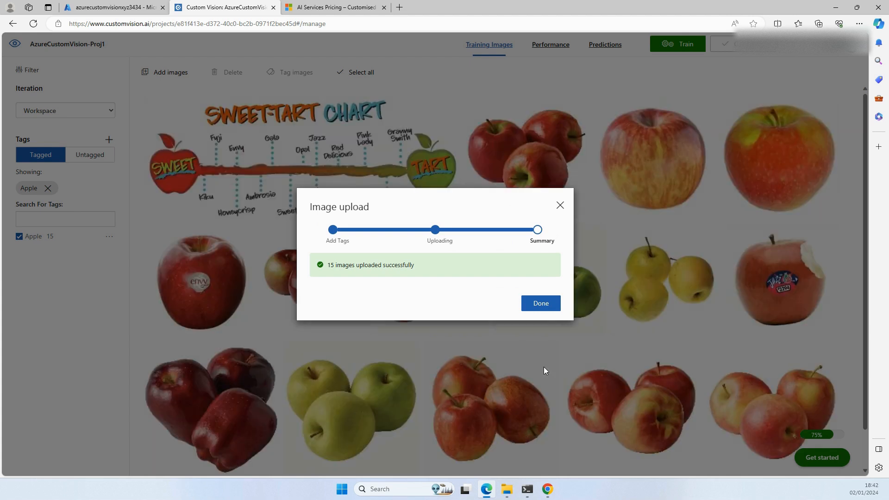
pyautogui.click(541, 304)
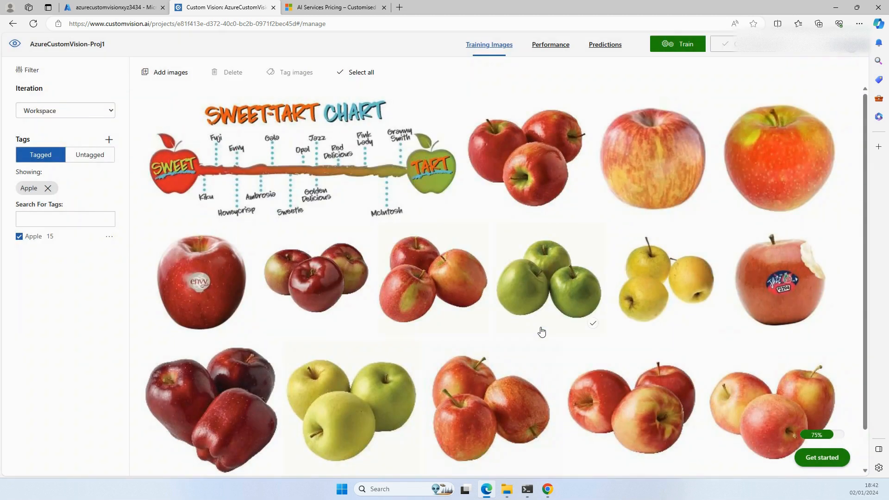
# Step: Add all images from the "Best 20+ Pineapple Pictures" folder in Downloads to a new training image upload
pyautogui.click(55, 219)
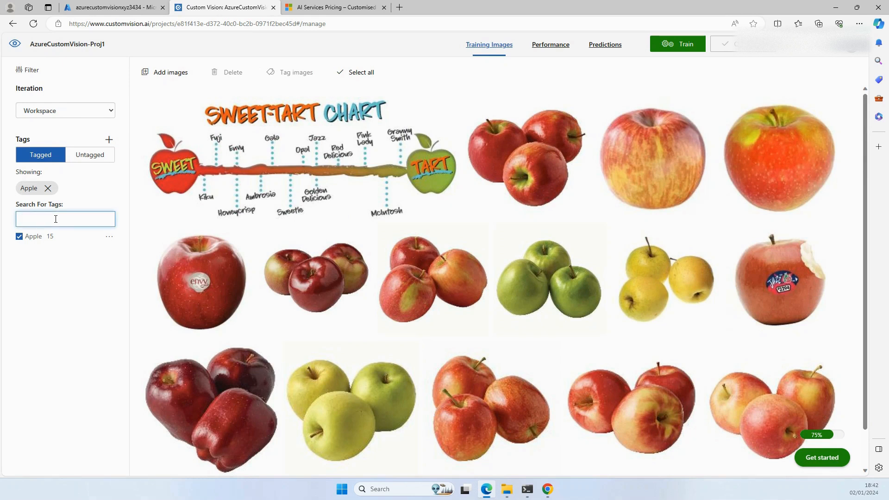
pyautogui.click(175, 80)
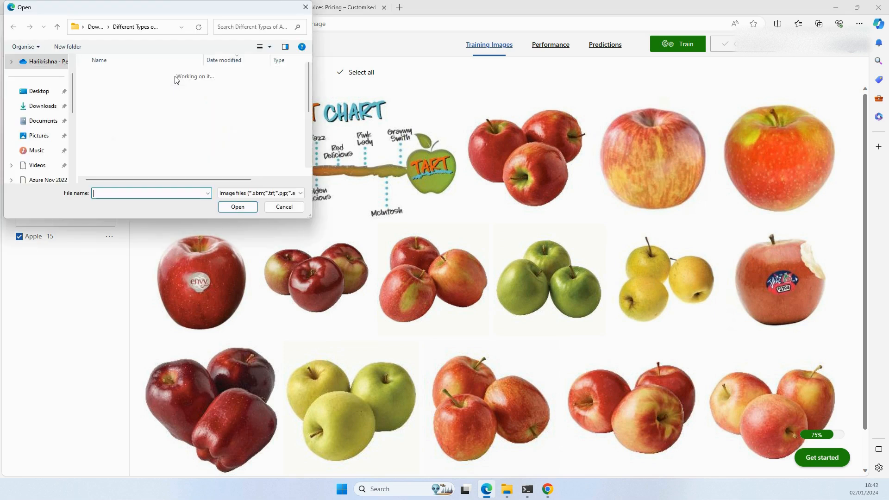
pyautogui.click(98, 27)
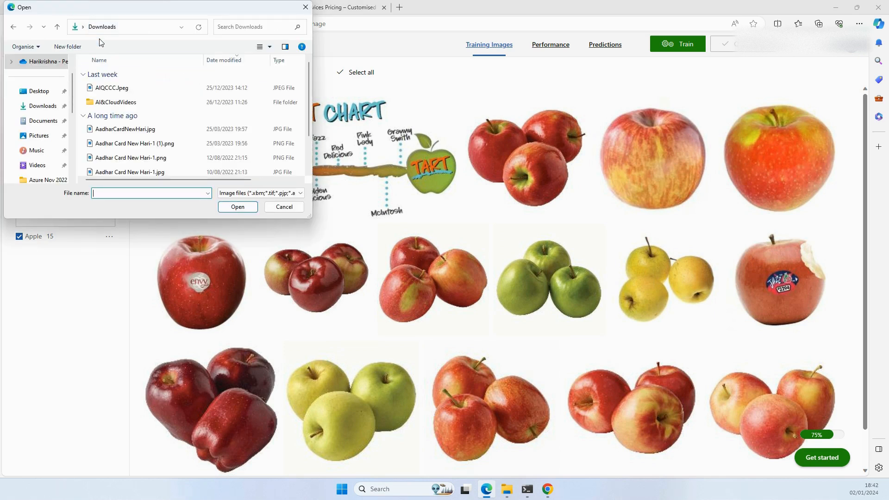
pyautogui.doubleClick(124, 88)
pyautogui.click(151, 136)
pyautogui.hotkey('ctrl', 'a')
pyautogui.scroll(-2, 152, 139)
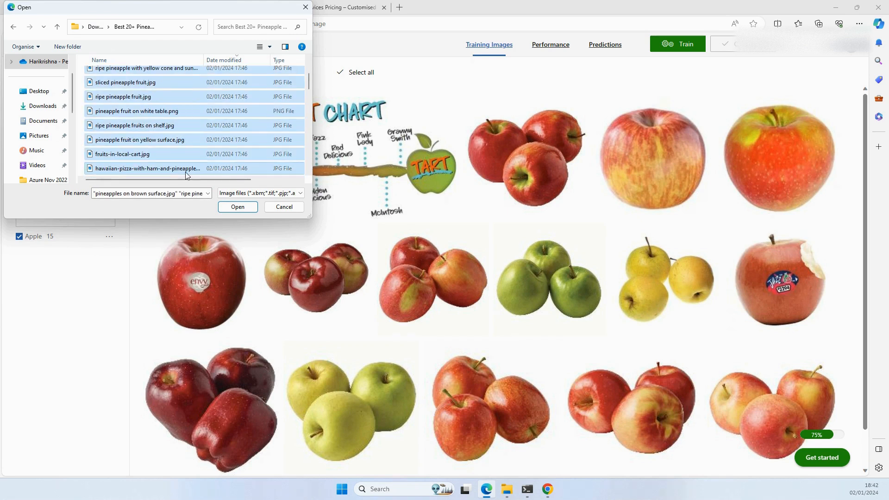
pyautogui.click(243, 209)
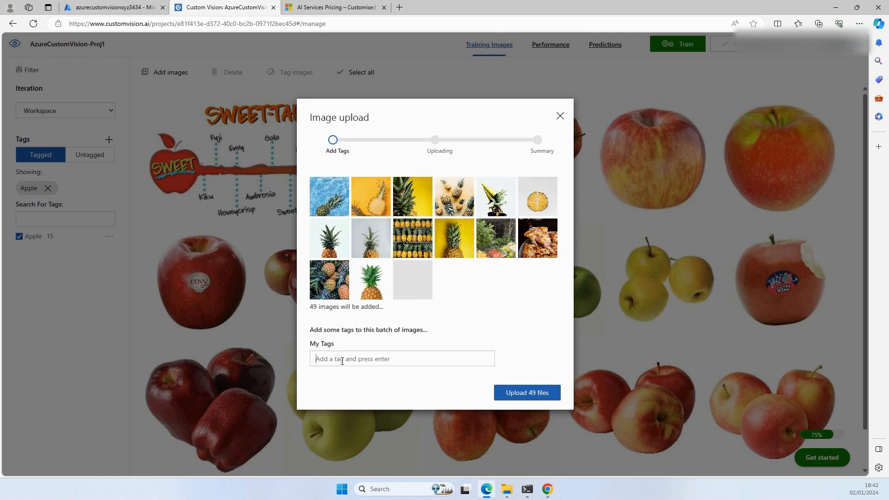
# Step: Tag the batch of pineapple images as PineApple, upload the 49 files and close the upload summary
pyautogui.click(342, 360)
pyautogui.write('P')
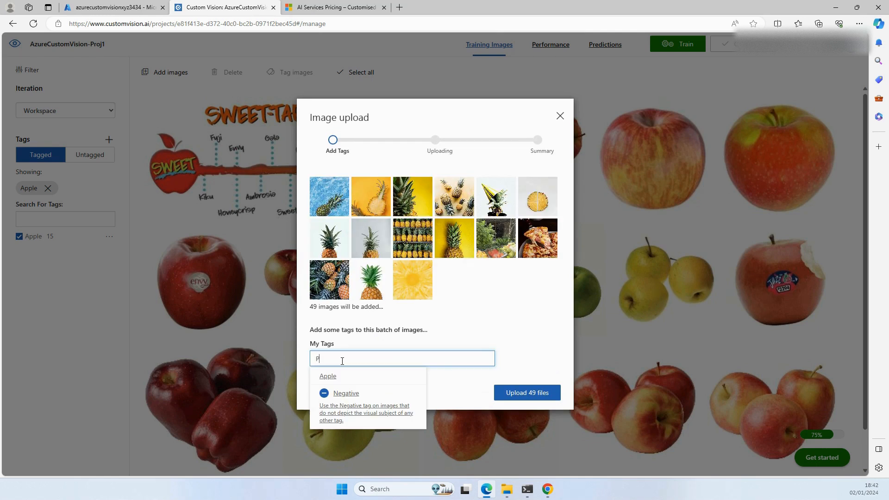
pyautogui.write('ineApple')
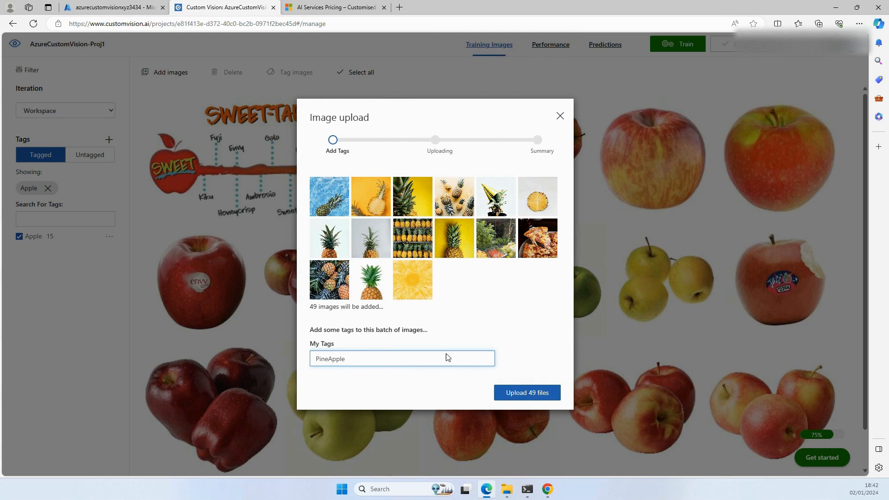
pyautogui.click(519, 394)
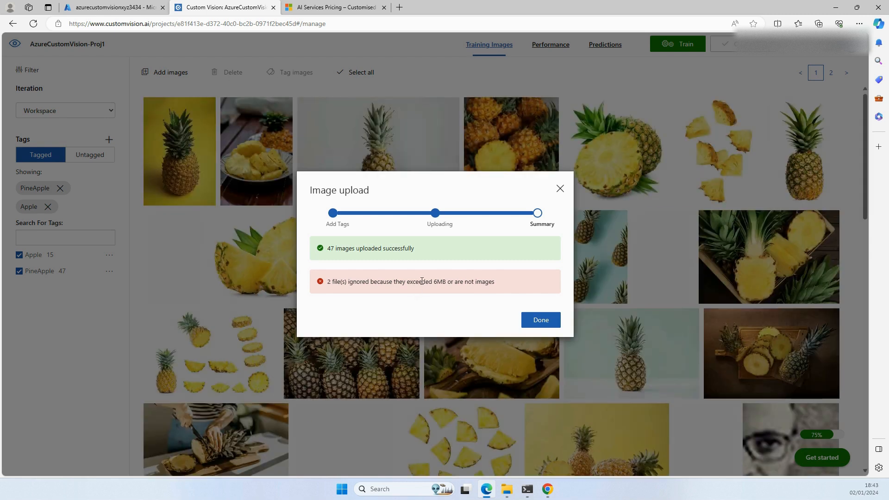
pyautogui.click(548, 323)
# Step: Delete the blurry portrait of the man with glasses and the pizza photo from the tagged training images
pyautogui.scroll(-10, 549, 327)
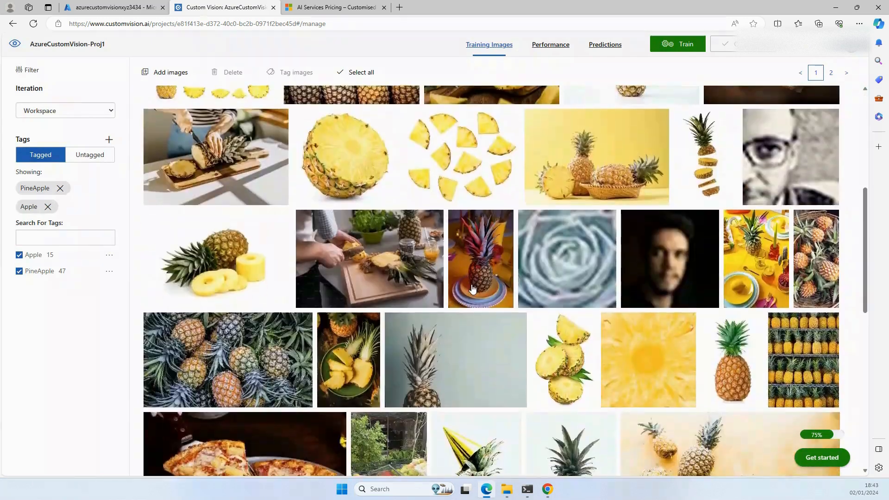
pyautogui.scroll(-5, 472, 289)
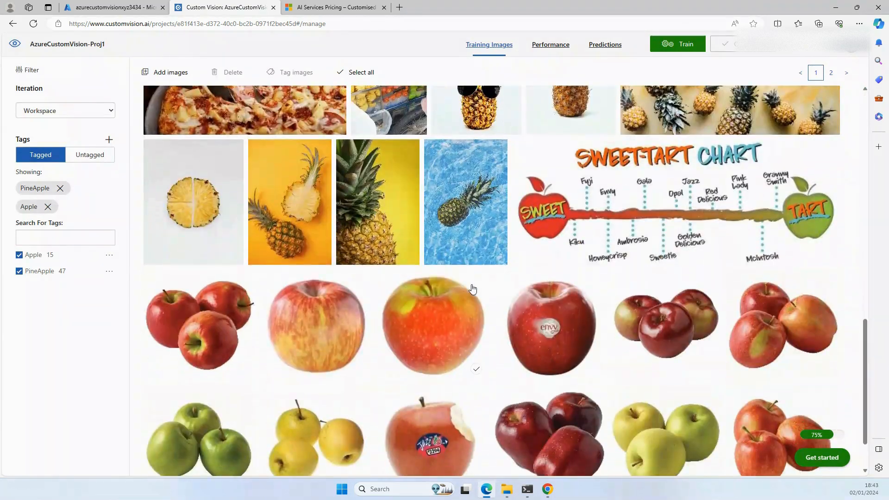
pyautogui.scroll(10, 472, 289)
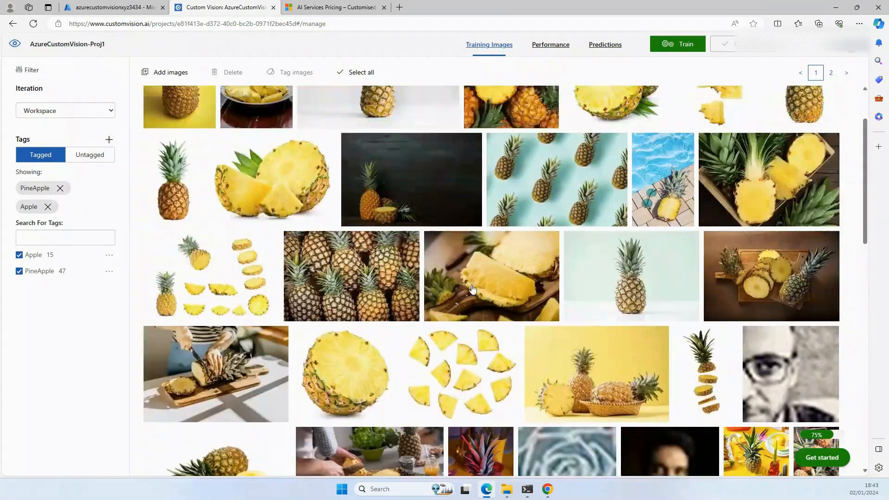
pyautogui.scroll(4, 472, 288)
pyautogui.scroll(-5, 472, 288)
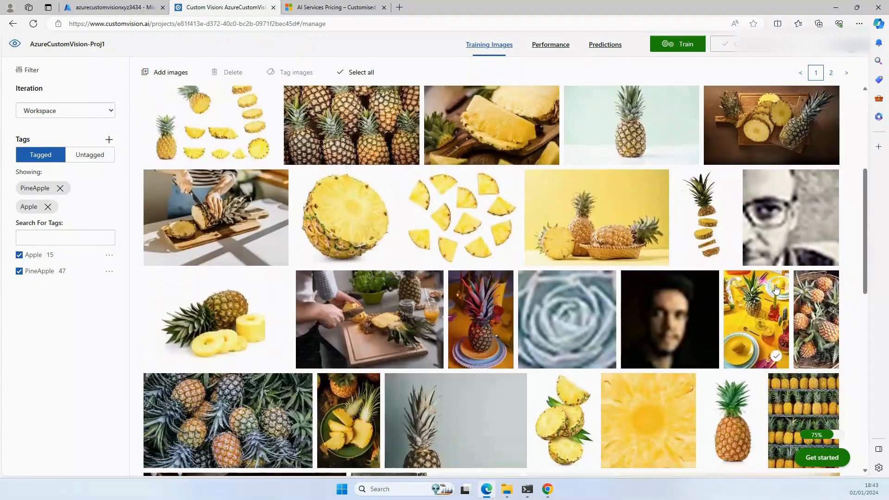
pyautogui.click(824, 253)
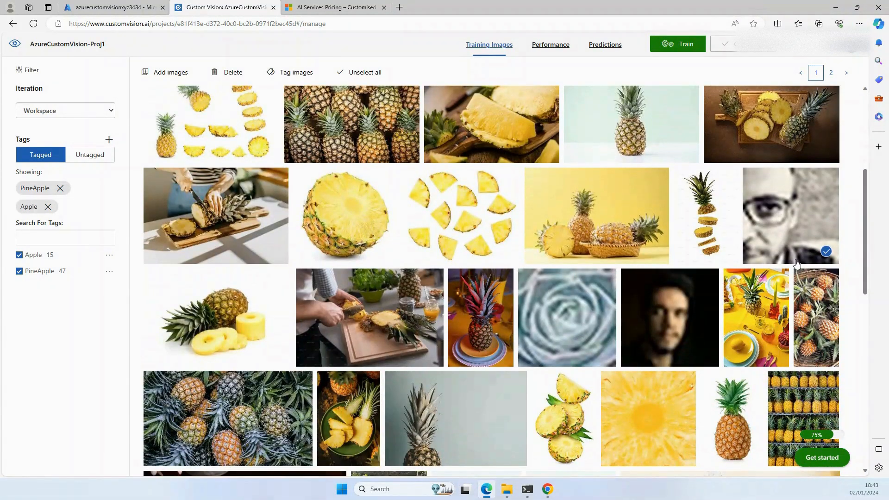
pyautogui.scroll(-5, 240, 268)
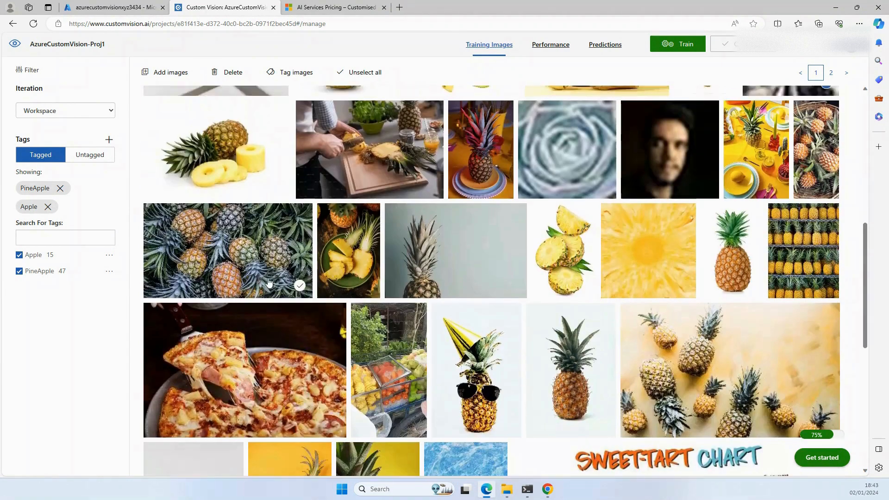
pyautogui.scroll(4, 777, 250)
pyautogui.scroll(7, 776, 250)
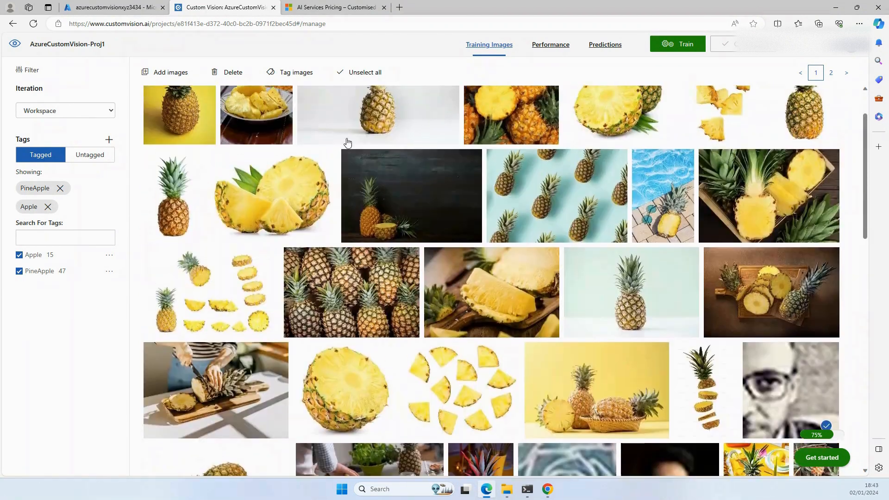
pyautogui.click(232, 73)
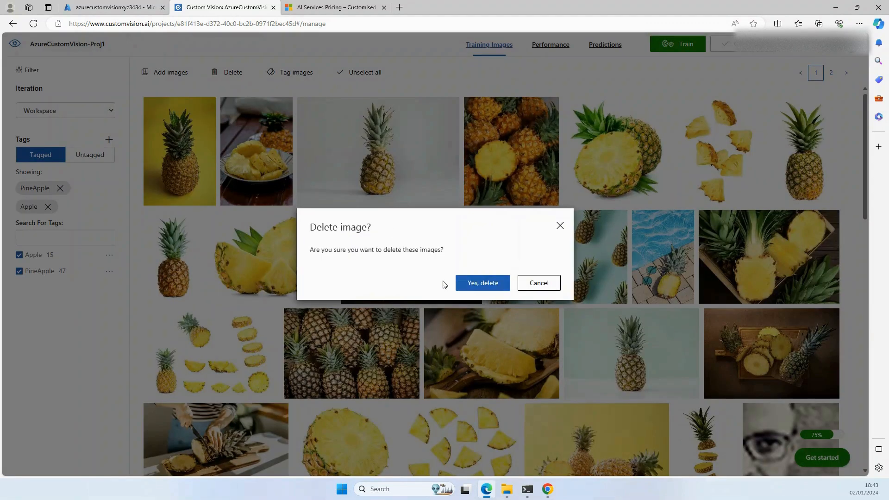
pyautogui.click(481, 287)
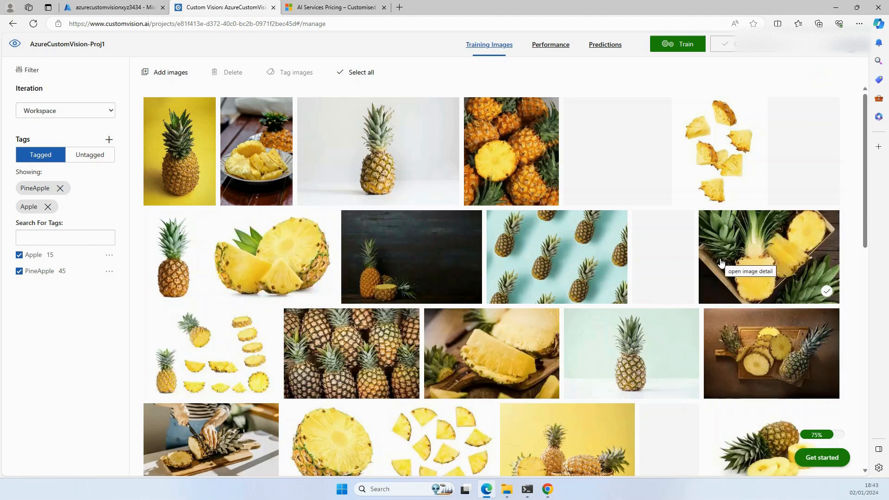
# Step: Delete the dark portrait of a man from the PineApple training images
pyautogui.scroll(-5, 732, 266)
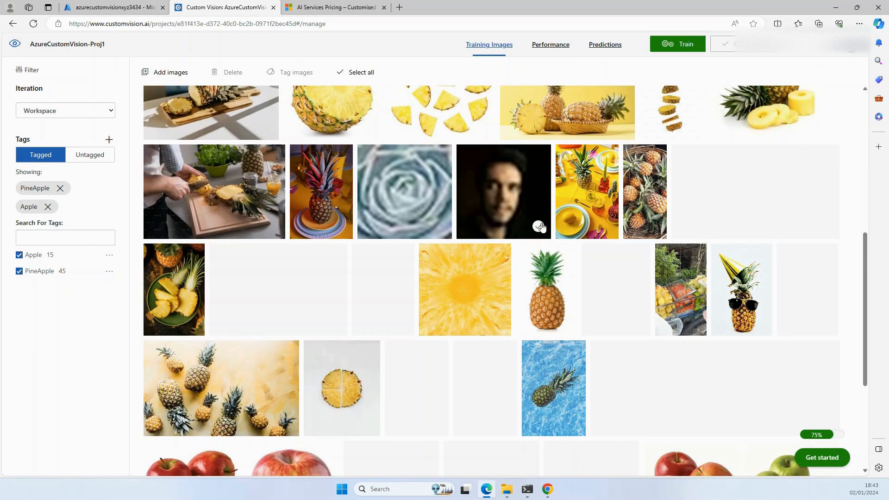
pyautogui.click(538, 227)
pyautogui.scroll(-4, 493, 272)
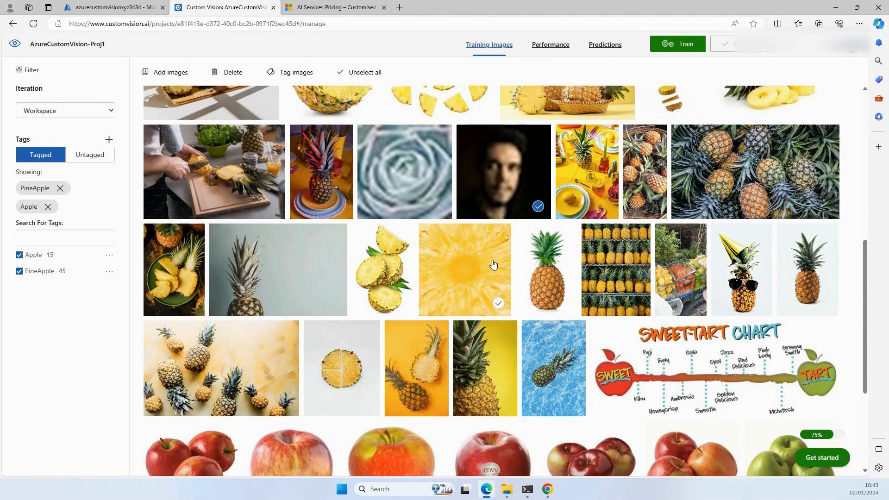
pyautogui.scroll(6, 447, 252)
pyautogui.scroll(5, 500, 273)
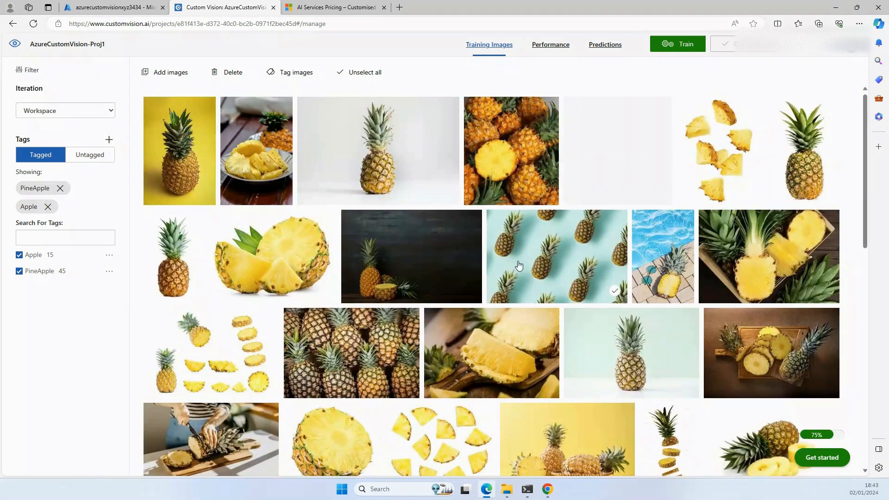
pyautogui.click(233, 72)
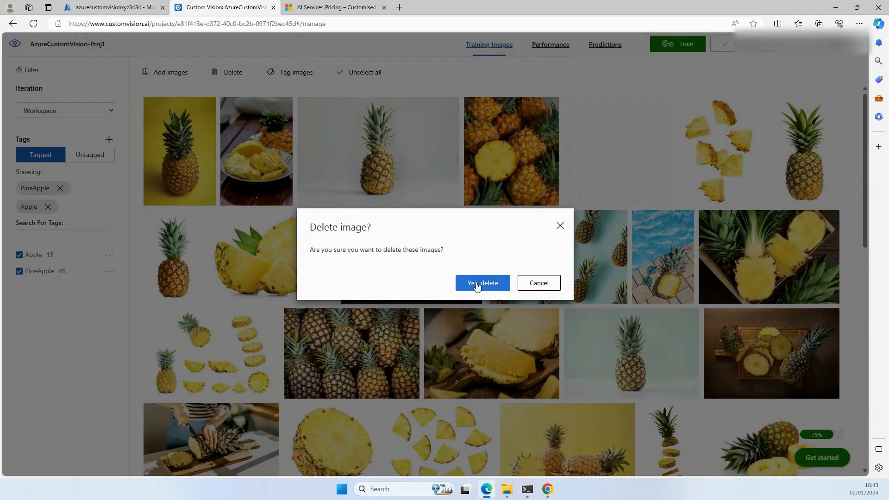
pyautogui.click(474, 283)
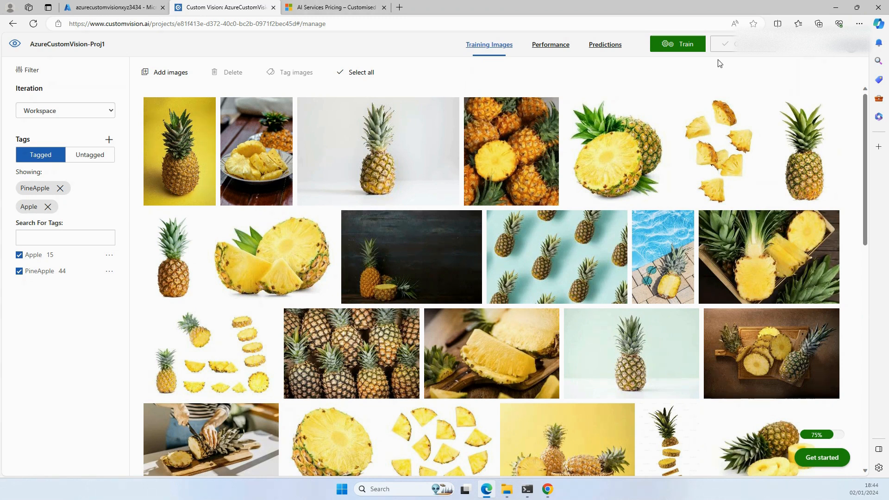
# Step: Look at the Advanced Training options, switch back to Quick Training and start training the project
pyautogui.click(685, 47)
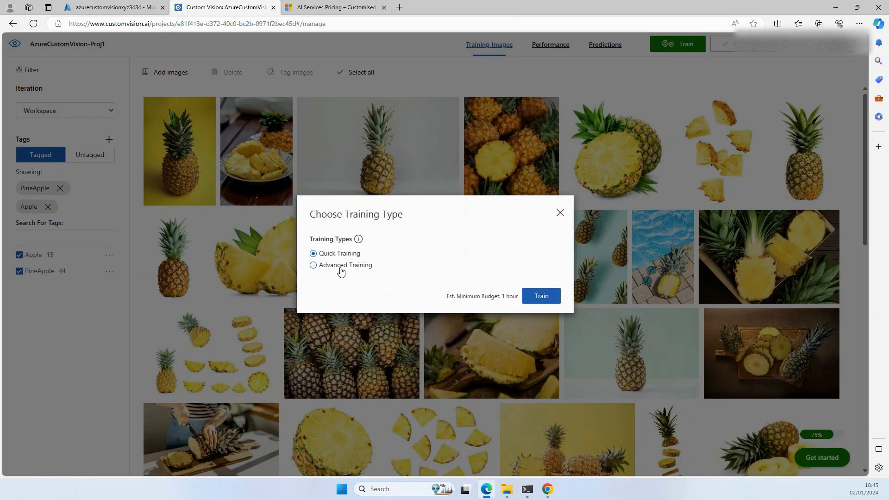
pyautogui.click(343, 267)
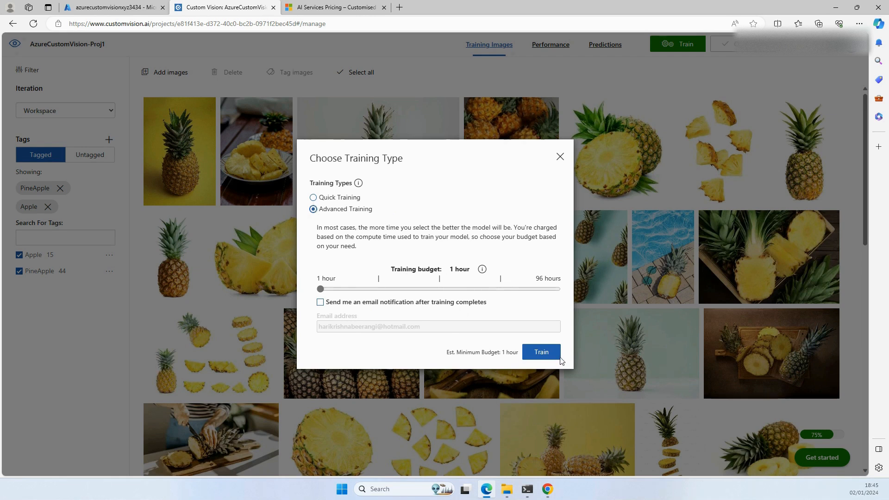
pyautogui.click(312, 198)
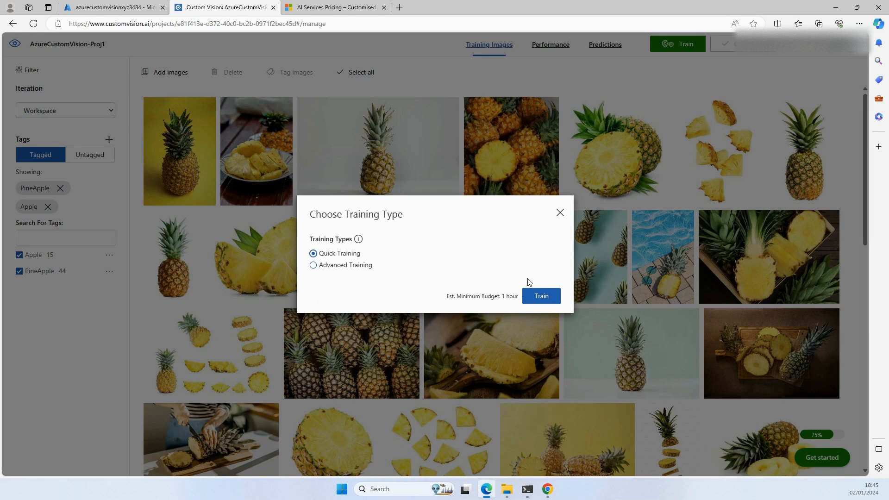
pyautogui.click(540, 299)
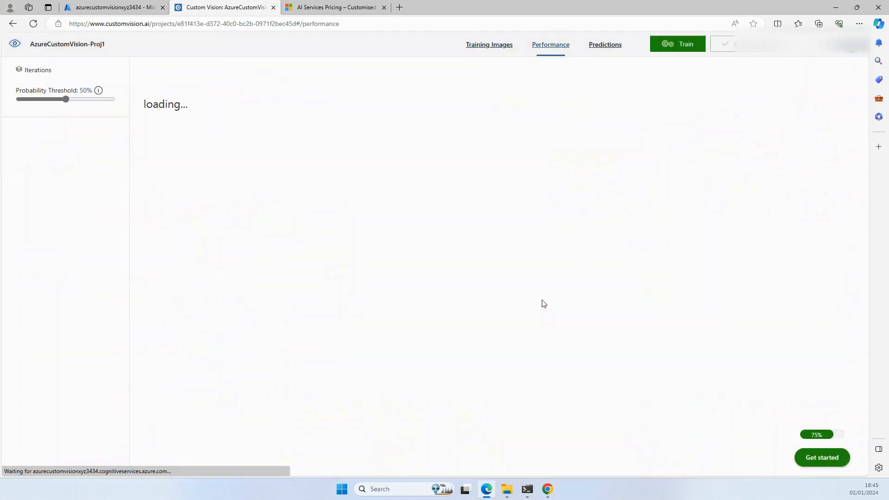
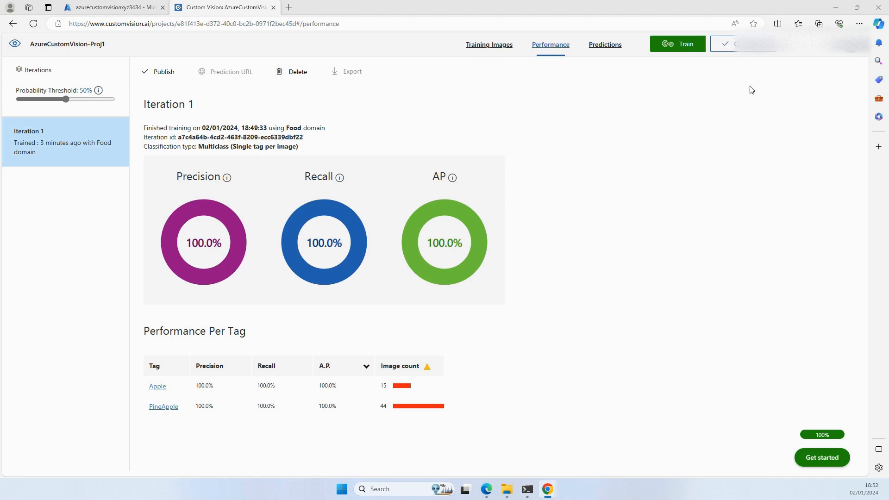
# Step: Open Quick Test for Iteration 1, and search the web for "Apple Image" in a new browser tab
pyautogui.click(747, 52)
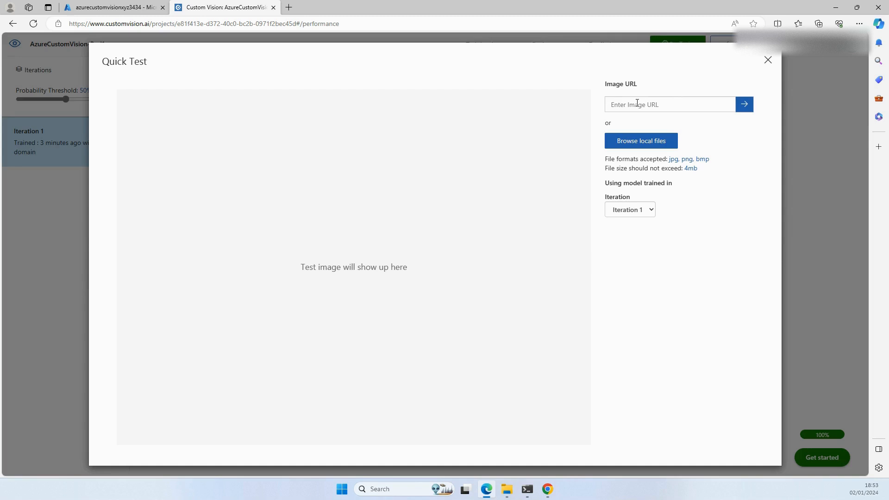
pyautogui.click(635, 138)
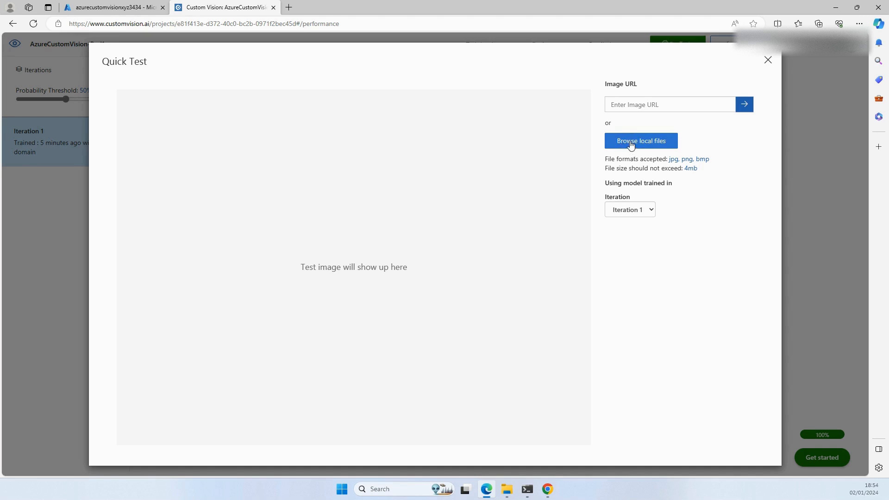
pyautogui.click(288, 7)
pyautogui.write('Apple Image')
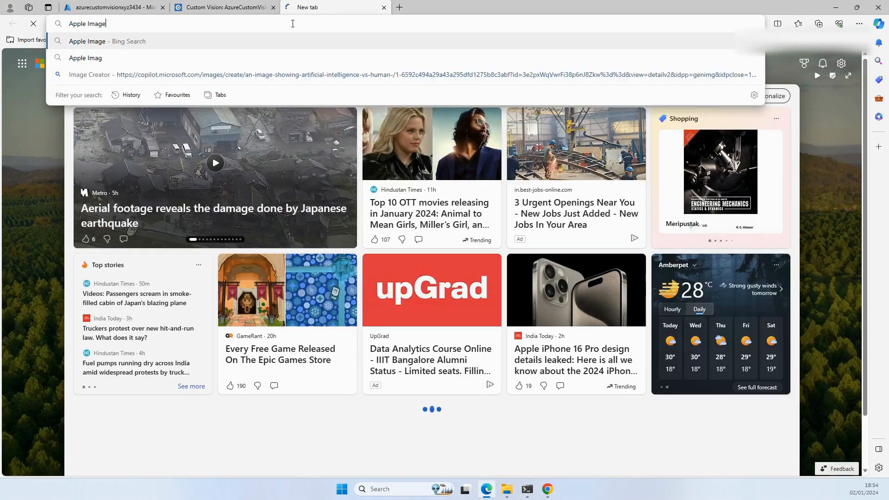
pyautogui.press('Return')
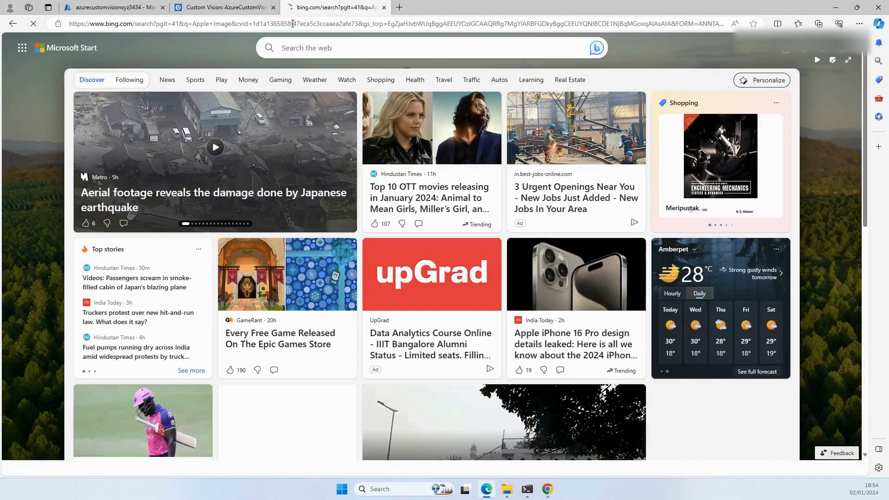
# Step: Open the healthjade.net red apple picture from the image search results
pyautogui.scroll(-5, 319, 202)
pyautogui.scroll(5, 262, 263)
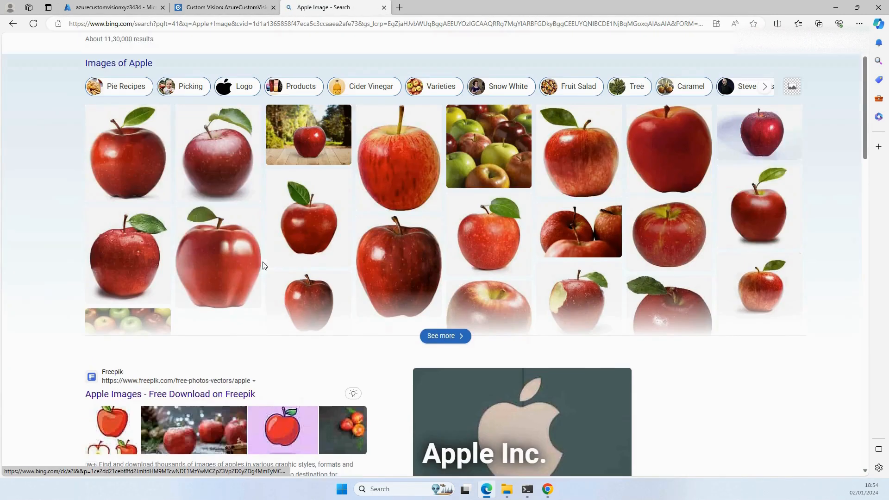
pyautogui.moveTo(127, 222)
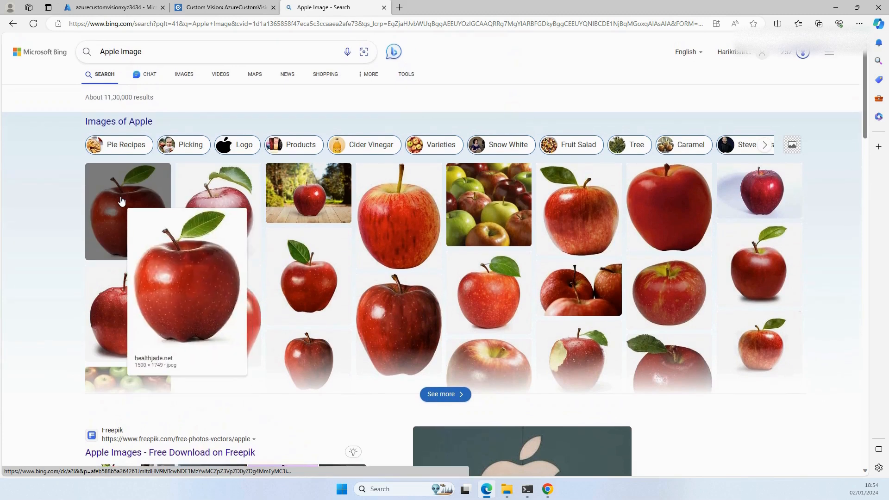
pyautogui.click(122, 200)
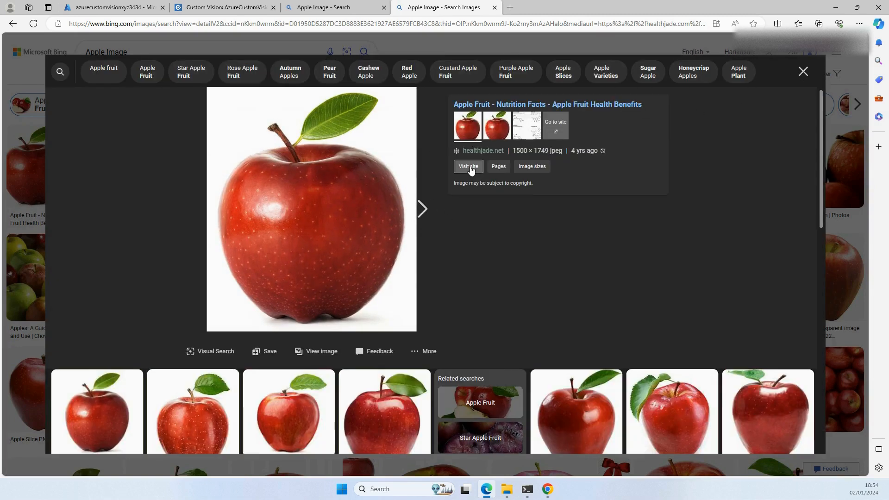
# Step: Visit the apple picture's source page on healthjade.net and copy the page address
pyautogui.click(468, 167)
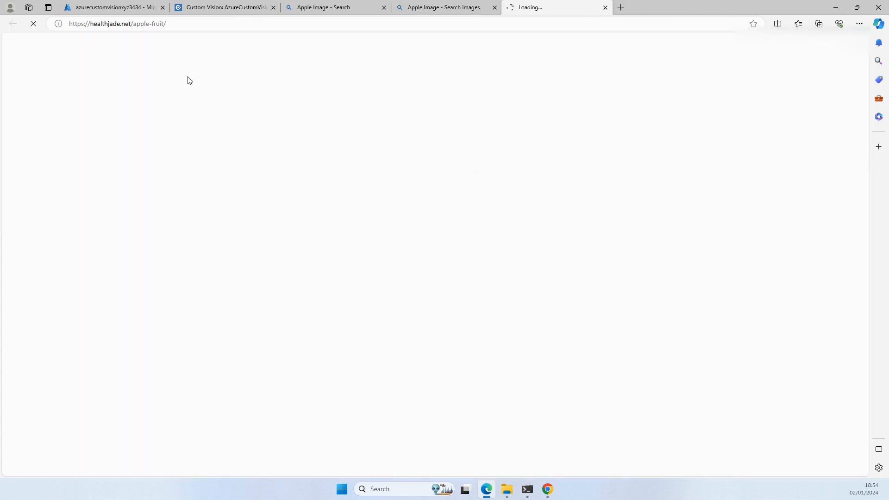
pyautogui.scroll(-15, 317, 222)
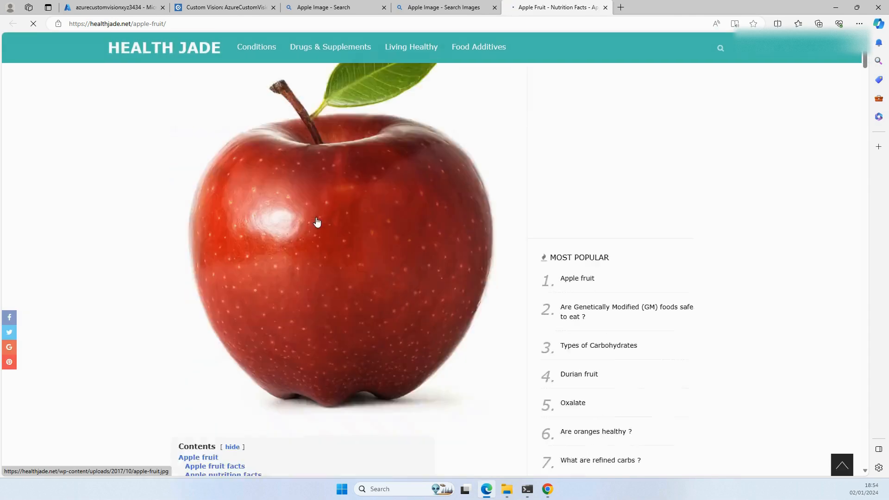
pyautogui.scroll(8, 318, 220)
pyautogui.scroll(4, 199, 64)
pyautogui.click(182, 24)
pyautogui.hotkey('ctrl', 'c')
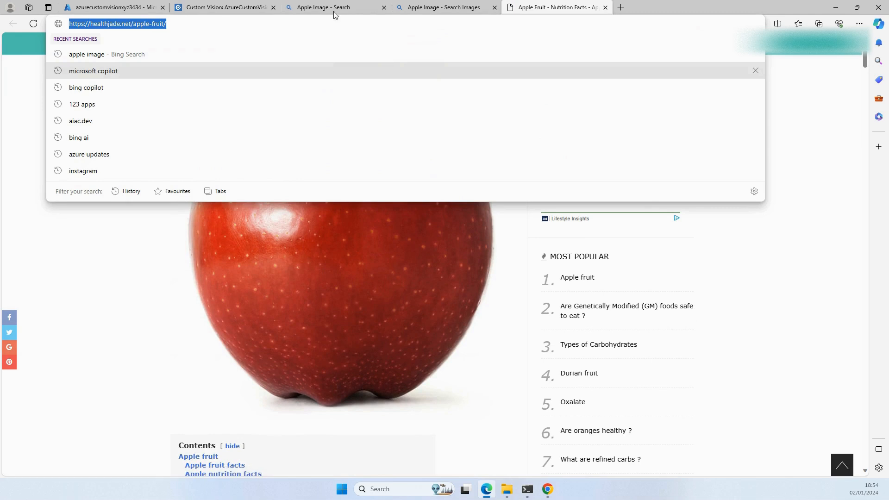
pyautogui.click(239, 8)
pyautogui.click(629, 106)
pyautogui.hotkey('ctrl', 'v')
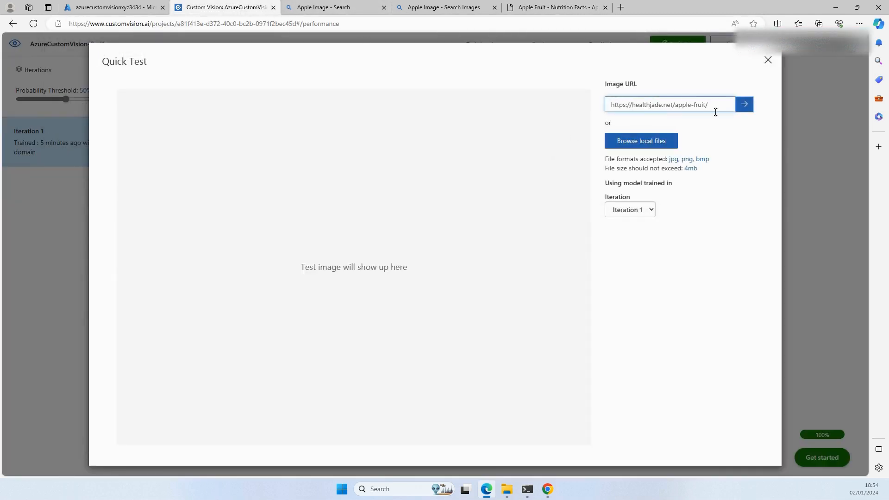
pyautogui.click(744, 107)
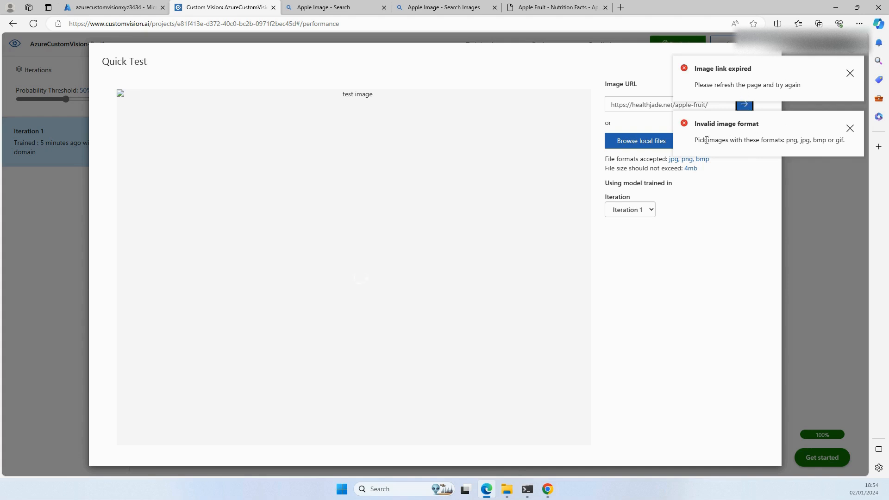
pyautogui.click(849, 129)
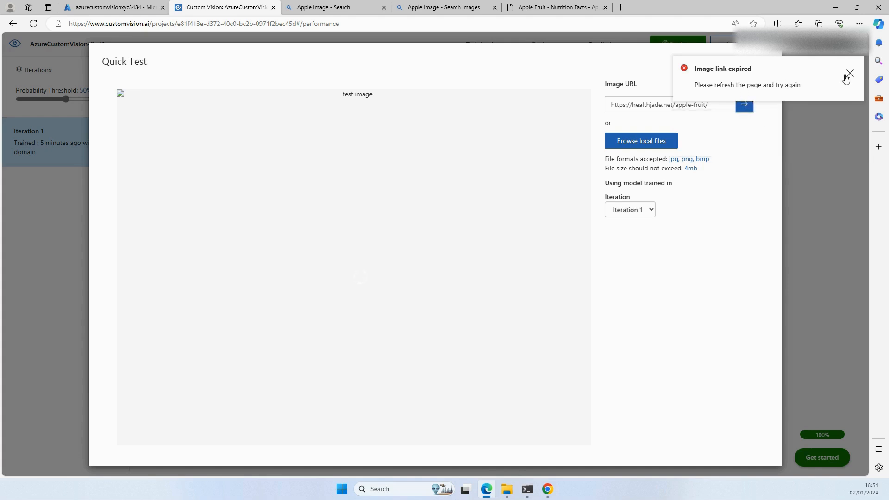
pyautogui.click(849, 74)
# Step: Clear the image URL in Quick Test and close the healthjade.net page
pyautogui.moveTo(715, 104); pyautogui.dragTo(594, 106)
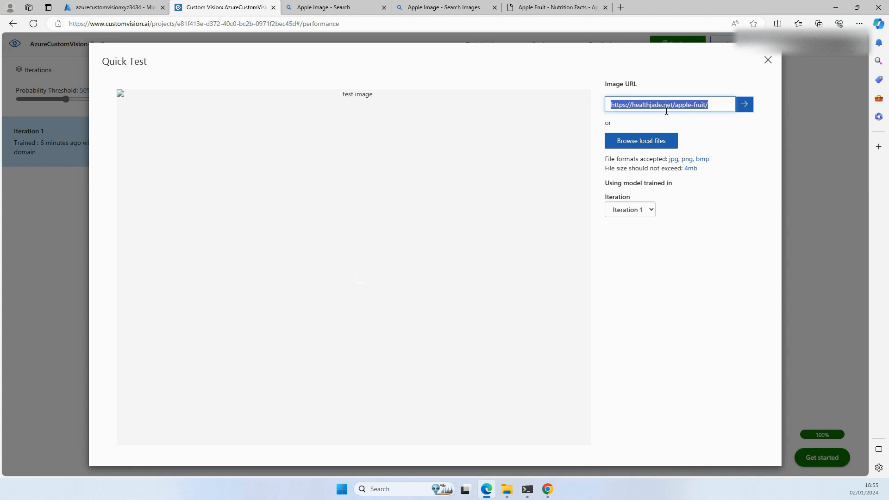
pyautogui.moveTo(715, 105); pyautogui.dragTo(489, 116)
pyautogui.press('BackSpace')
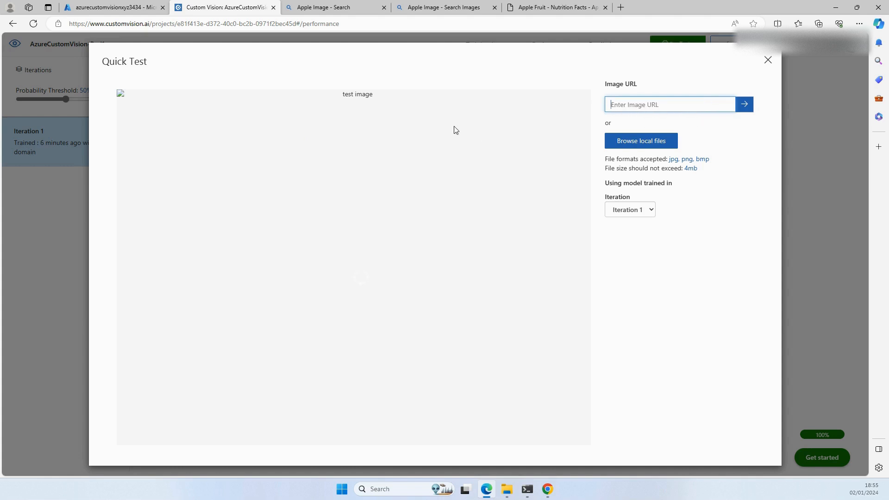
pyautogui.click(445, 8)
pyautogui.click(585, 13)
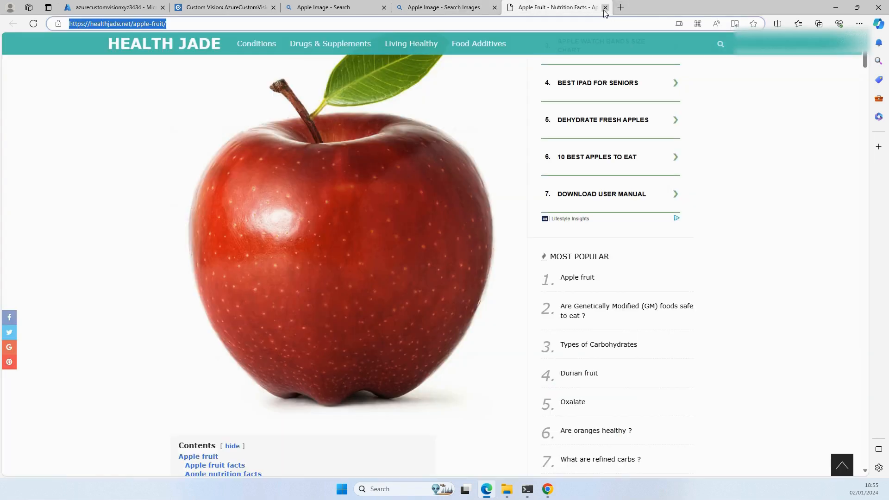
pyautogui.click(605, 8)
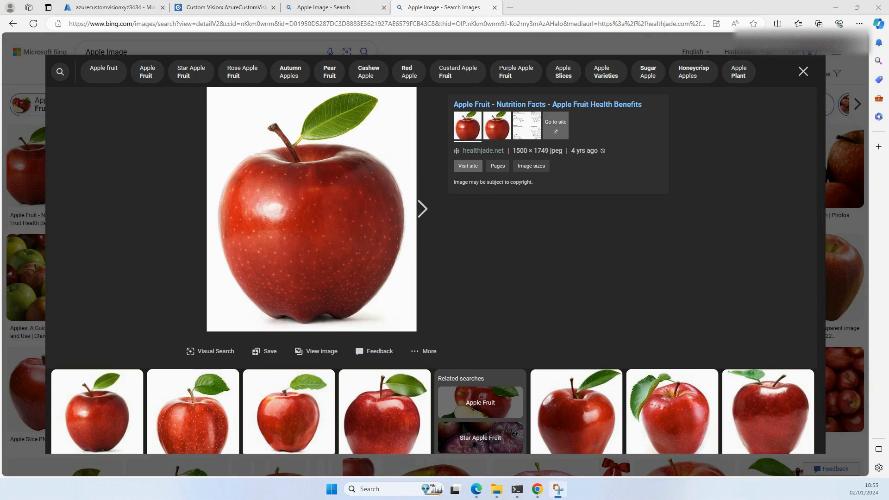
# Step: Capture a screenshot of the enlarged red apple picture and close the image viewer
pyautogui.press('super+shift+s')
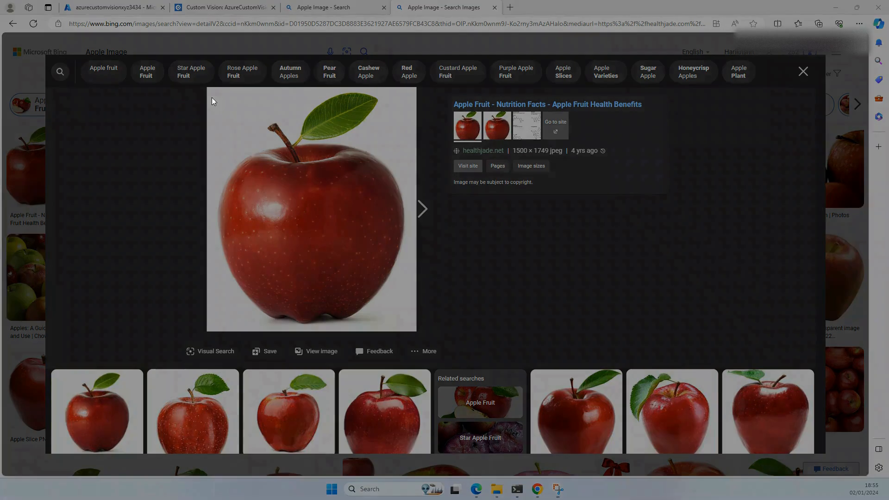
pyautogui.moveTo(204, 88); pyautogui.dragTo(415, 330)
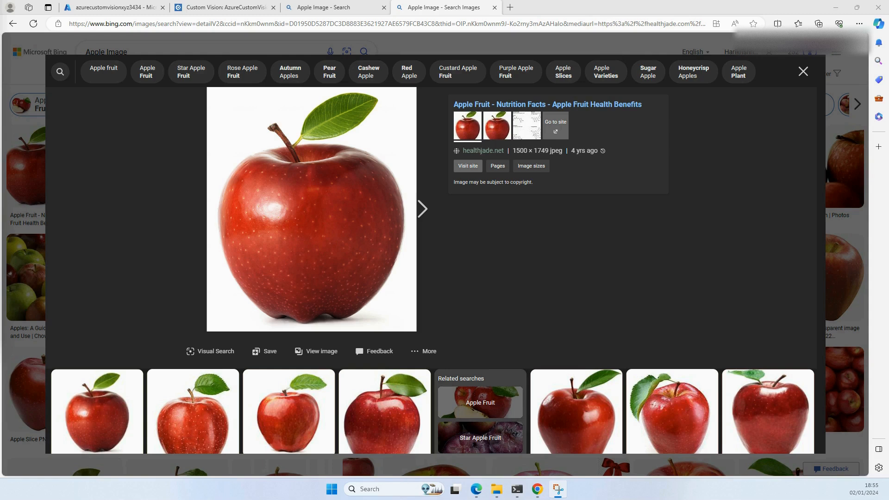
pyautogui.click(802, 74)
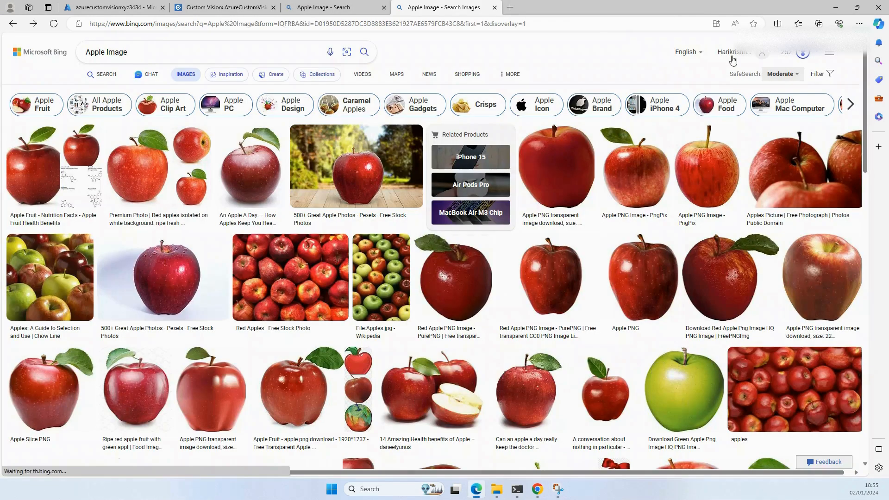
# Step: Test Iteration 1 in Quick Test with the captured apple image from the Downloads folder, and close Quick Test
pyautogui.click(226, 8)
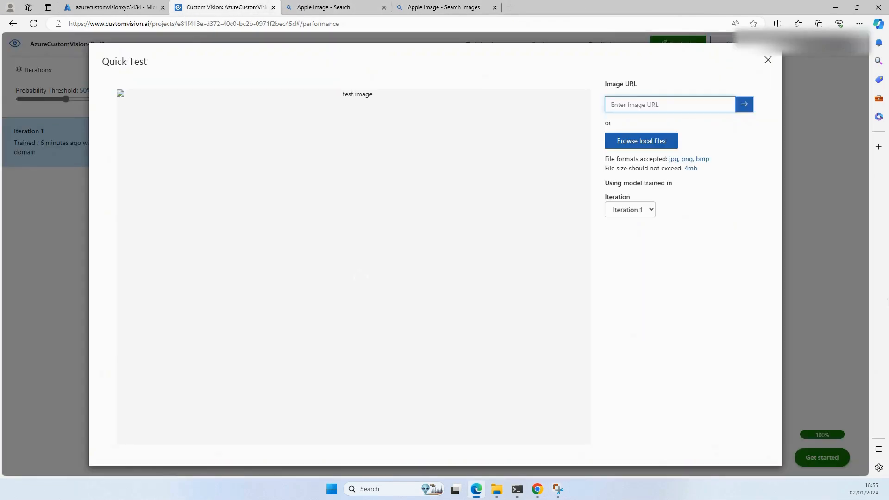
pyautogui.click(644, 140)
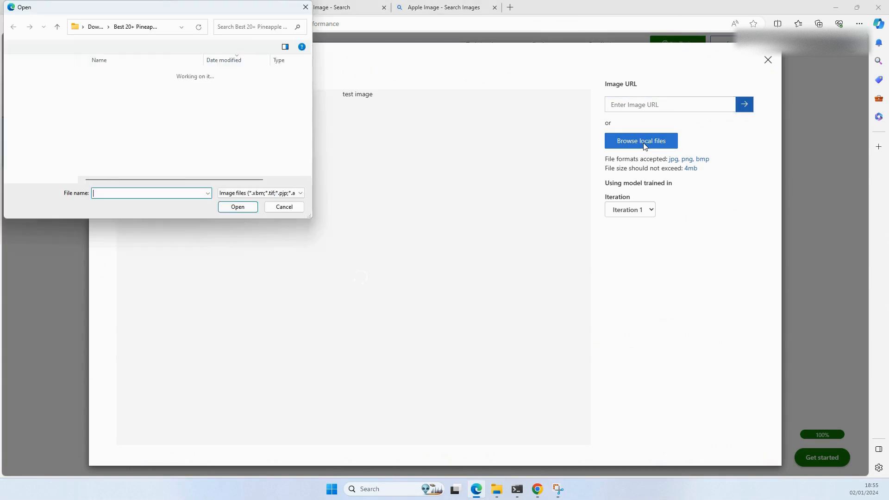
pyautogui.click(96, 27)
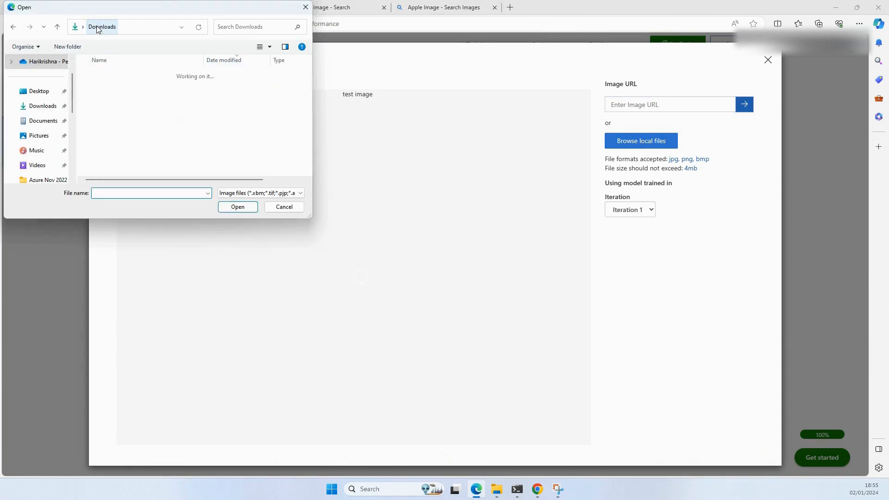
pyautogui.click(113, 88)
pyautogui.click(236, 206)
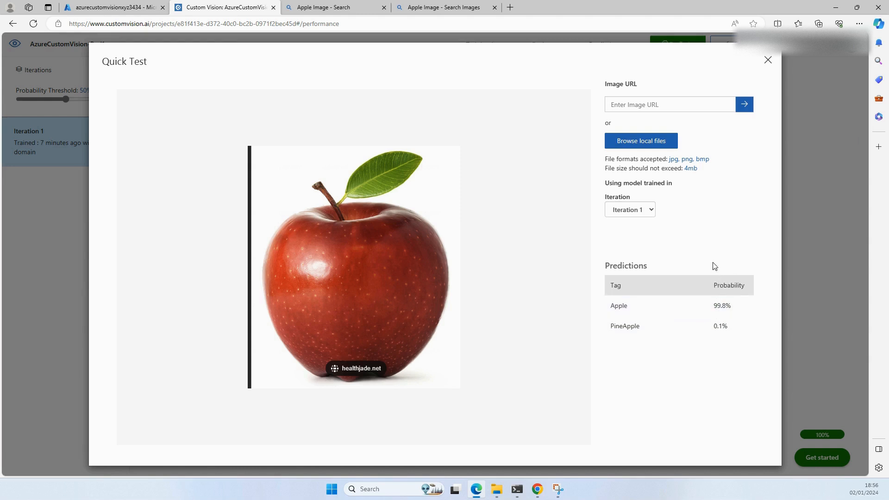
pyautogui.click(768, 59)
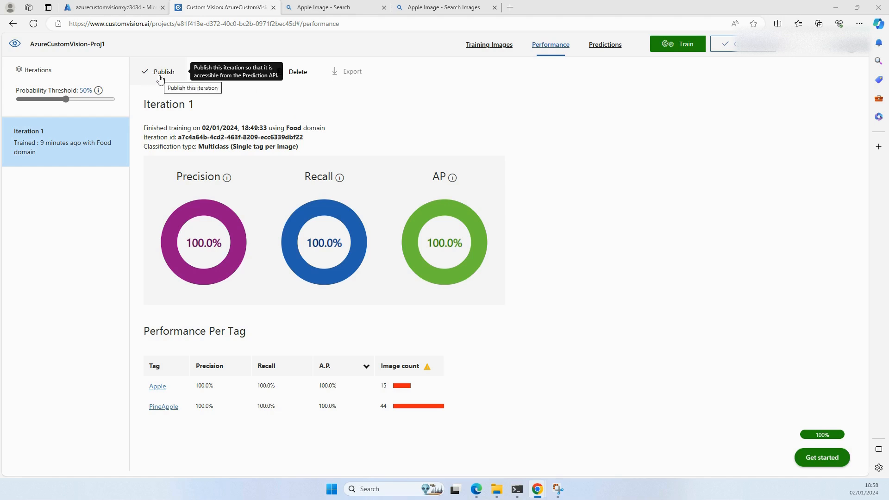
# Step: Look through the project's Predictions, Training Images and Performance pages, ending on the tested apple image in Predictions
pyautogui.click(608, 49)
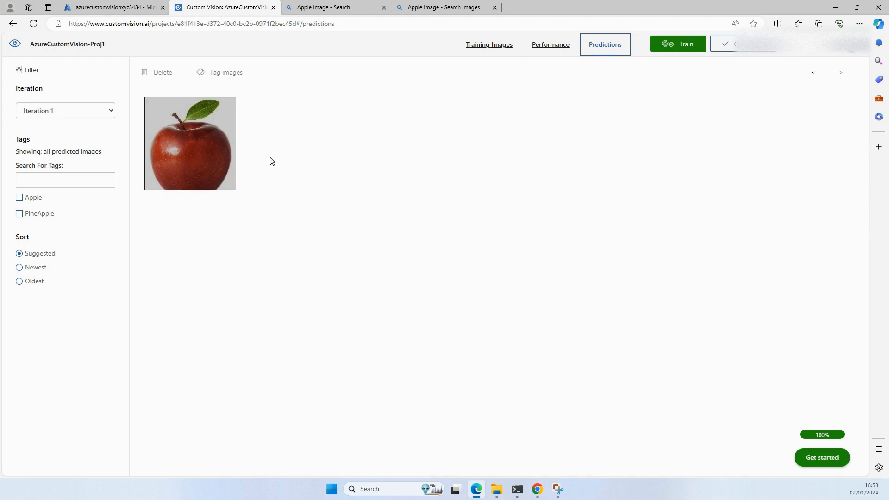
pyautogui.moveTo(211, 148)
pyautogui.click(503, 51)
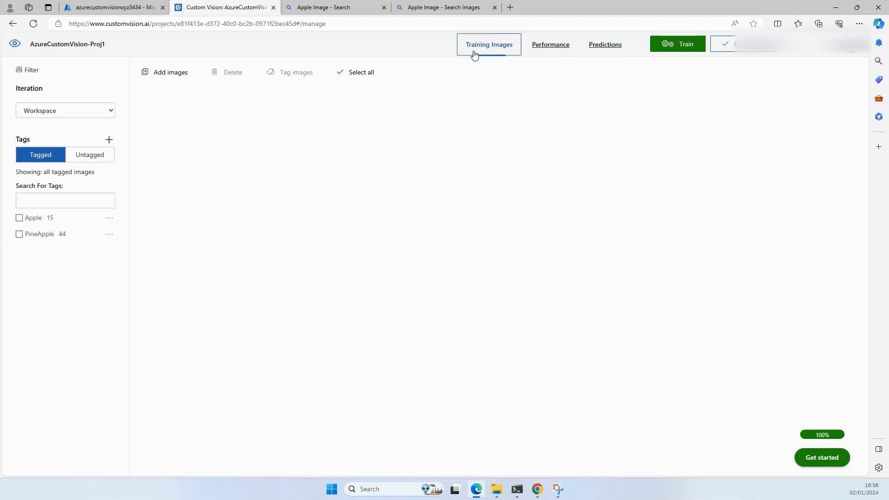
pyautogui.click(552, 51)
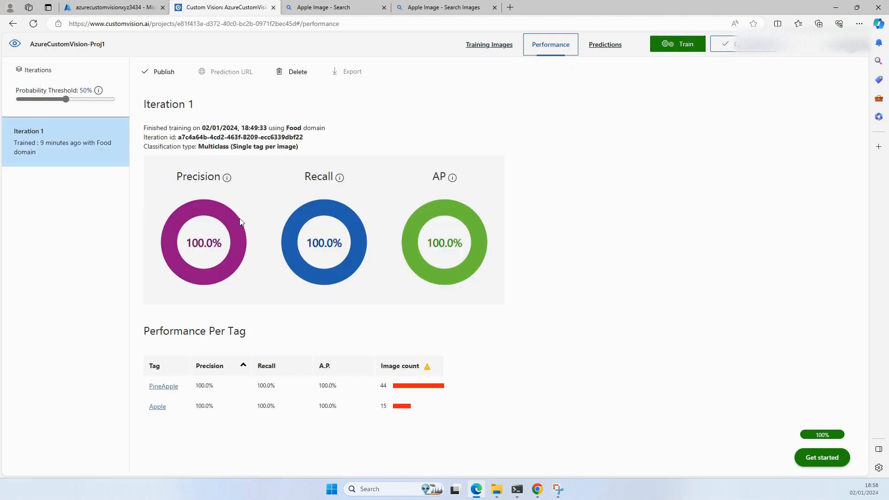
pyautogui.click(611, 51)
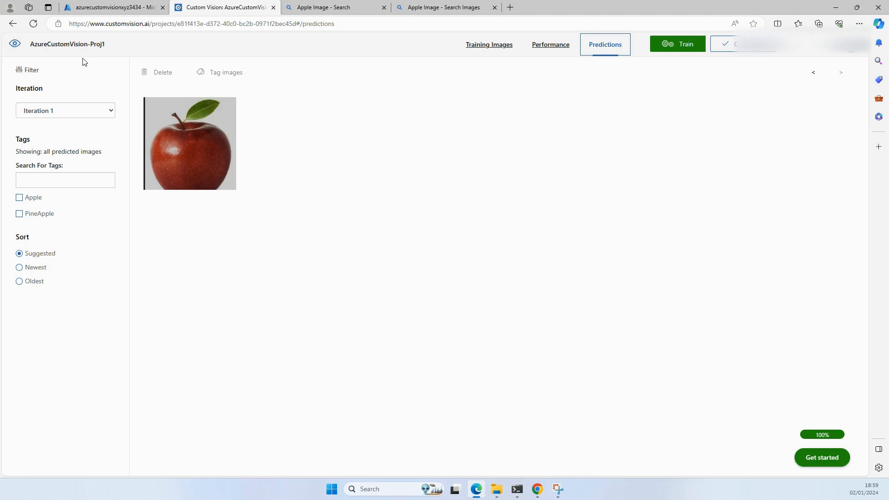
# Step: Return to the azurecustomvisionxyz3434 resource in the Azure portal and close both Apple Image search pages
pyautogui.click(105, 8)
pyautogui.click(384, 7)
pyautogui.click(383, 8)
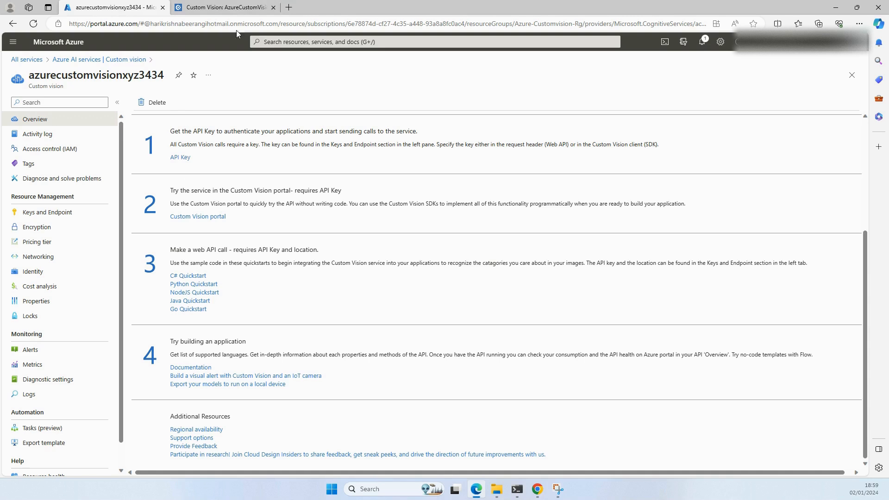
# Step: Revisit the Training Images and Performance pages of AzureCustomVision-Proj1
pyautogui.click(206, 7)
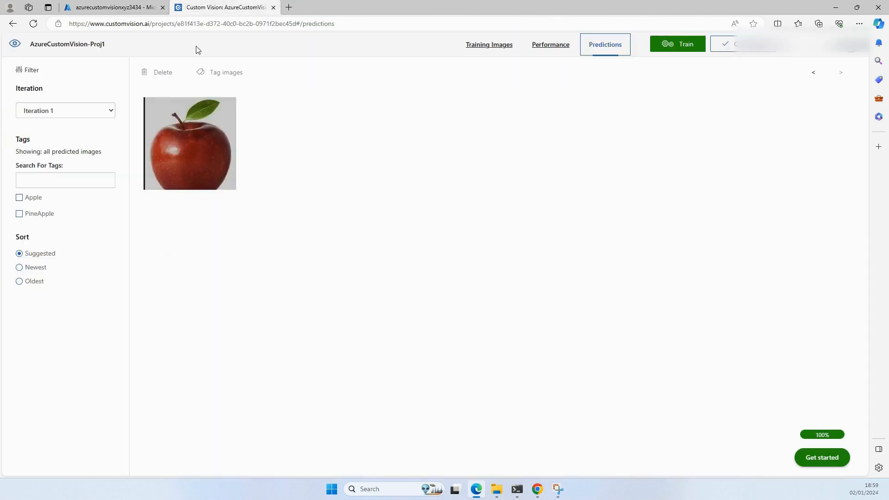
pyautogui.click(483, 47)
pyautogui.click(555, 49)
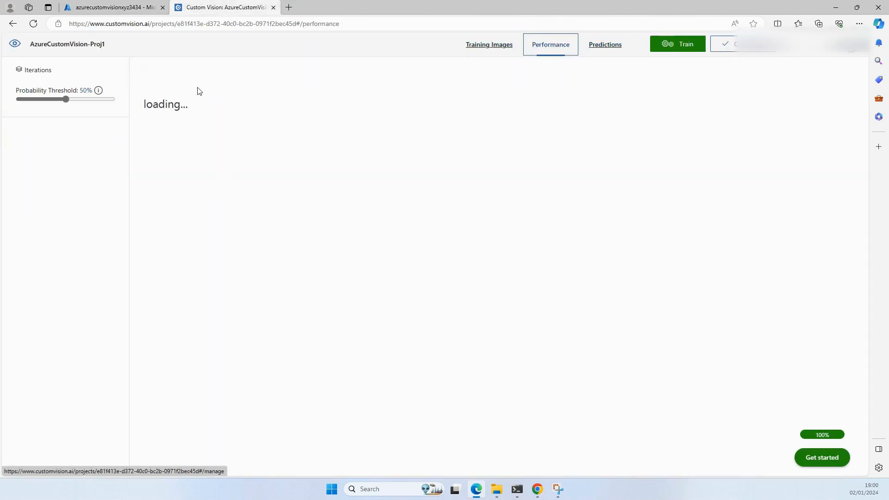
# Step: Open the Custom Vision documentation from the Azure resource overview and look through the "What is Custom Vision?" article
pyautogui.click(111, 7)
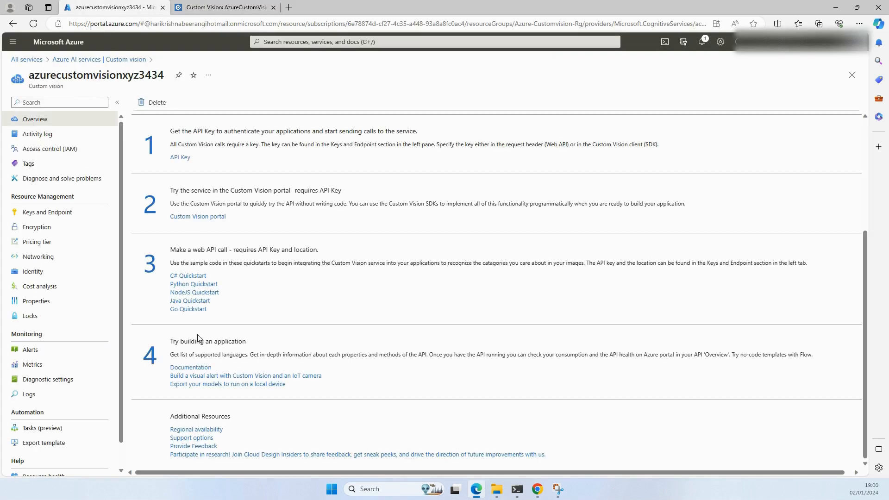
pyautogui.click(193, 372)
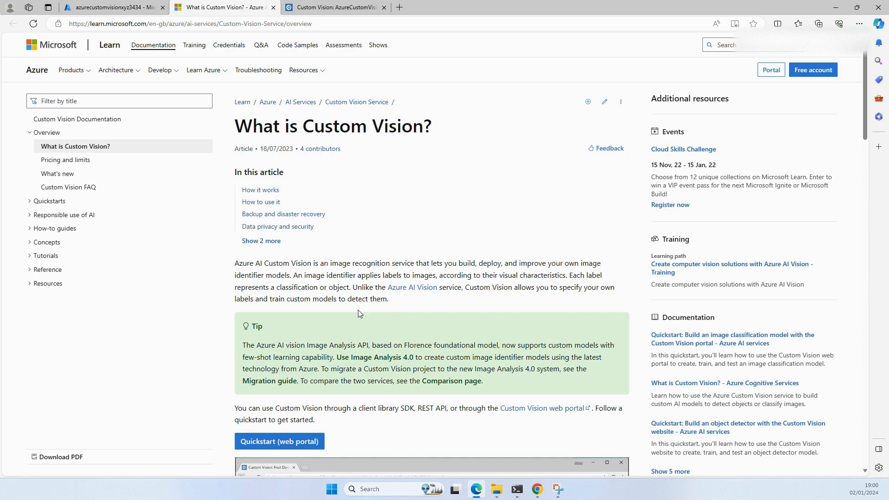
pyautogui.scroll(-5, 360, 314)
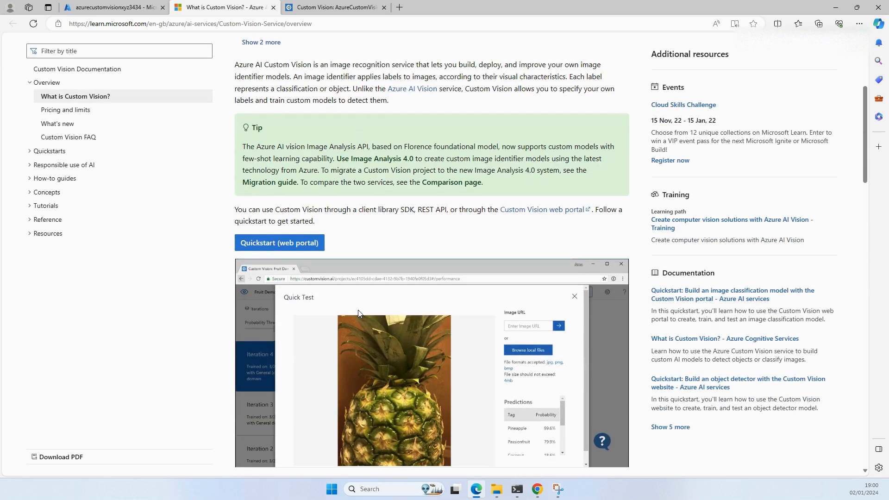
# Step: Read the rest of the "What is Custom Vision?" article, from the Quick Test illustration to Data residency and Next steps
pyautogui.scroll(-3, 362, 274)
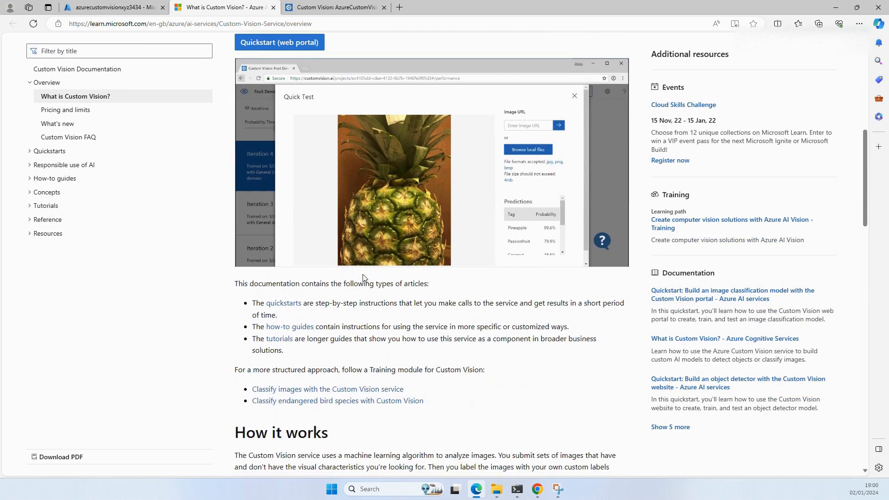
pyautogui.scroll(3, 363, 275)
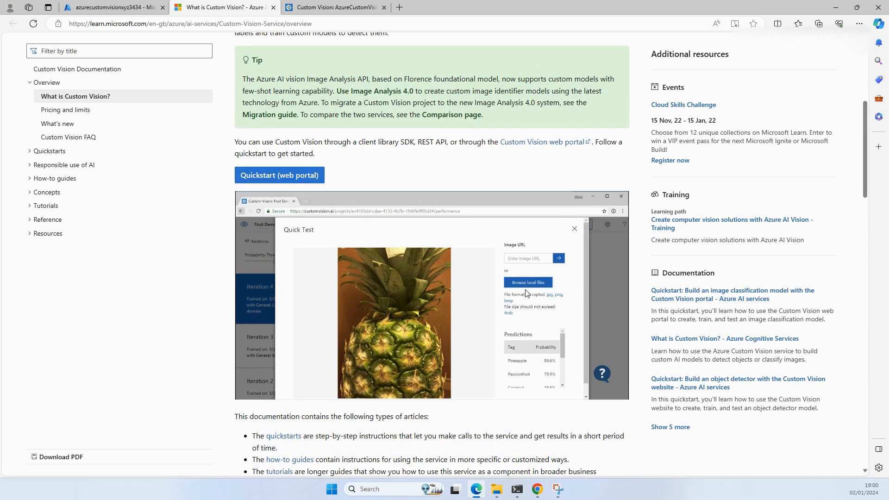
pyautogui.scroll(-7, 526, 289)
pyautogui.scroll(-13, 526, 289)
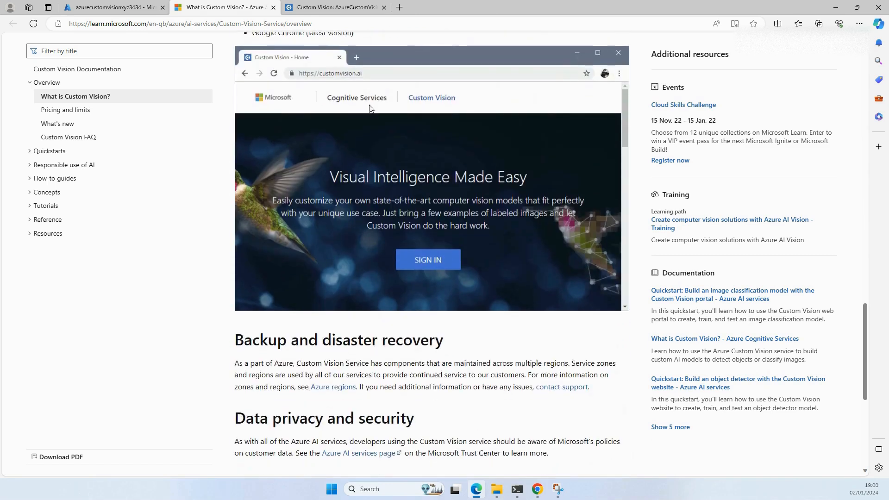
pyautogui.scroll(-5, 448, 319)
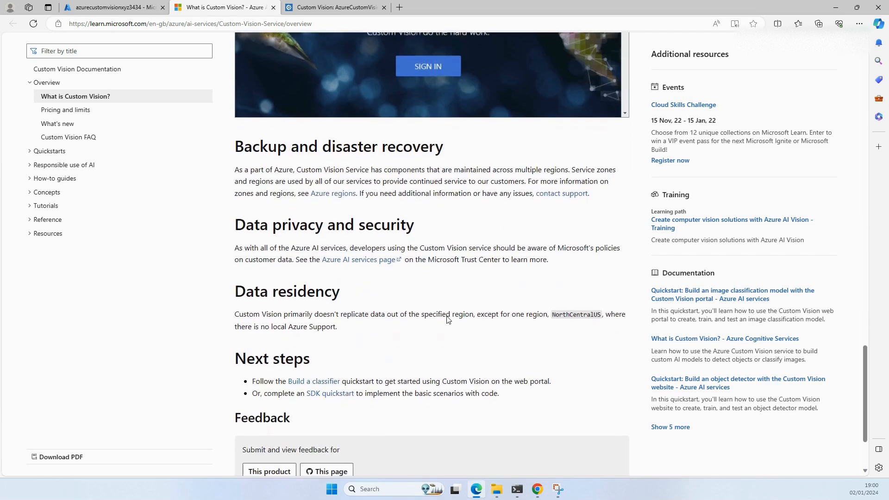
pyautogui.scroll(11, 448, 319)
pyautogui.scroll(15, 448, 320)
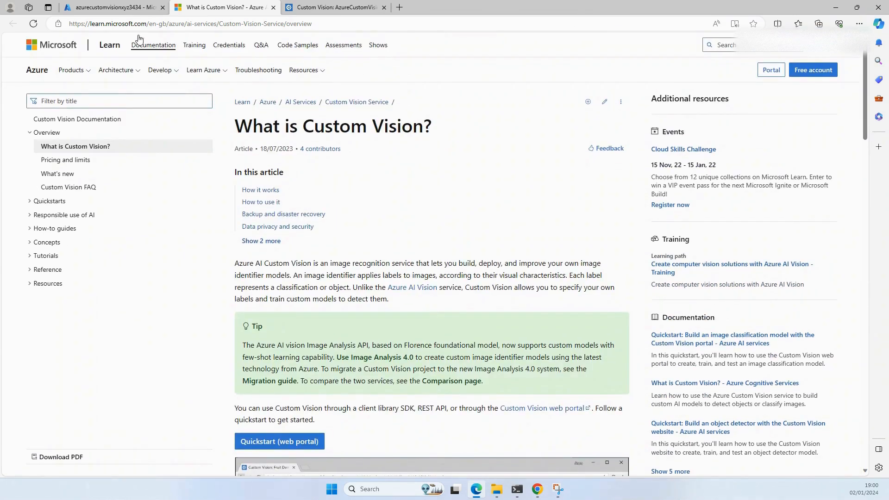
# Step: Open the image classification quickstart from the Azure resource's web API call section, review its environment variables and C# setup, and return to the resource
pyautogui.click(114, 8)
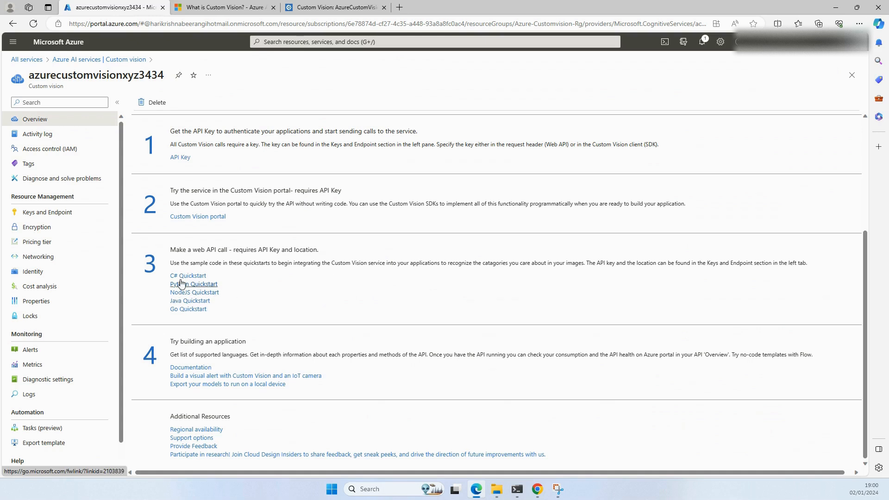
pyautogui.click(197, 291)
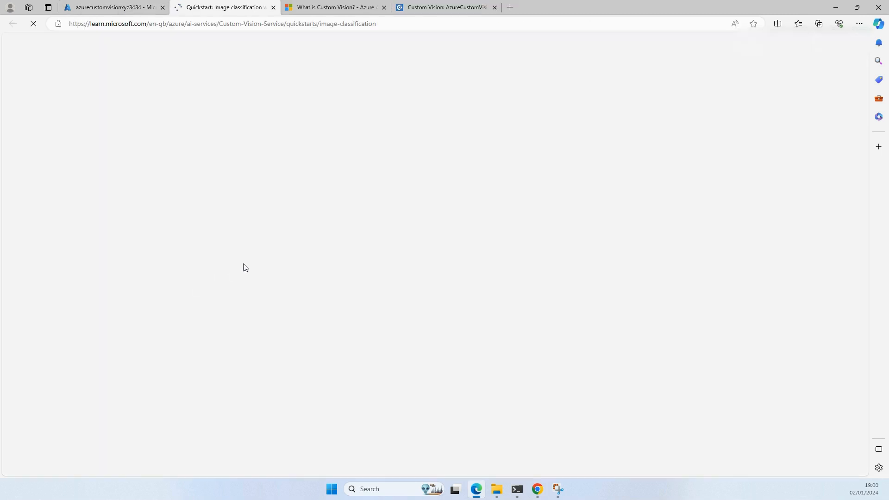
pyautogui.scroll(-15, 350, 278)
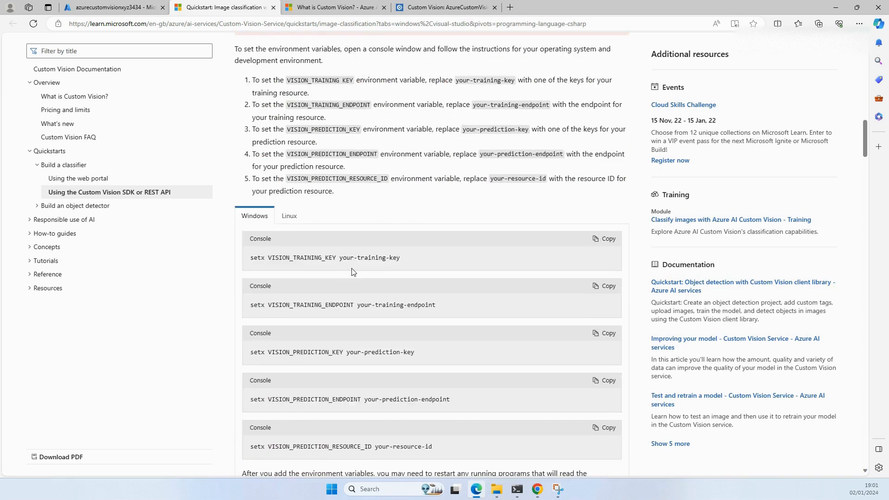
pyautogui.scroll(-20, 352, 269)
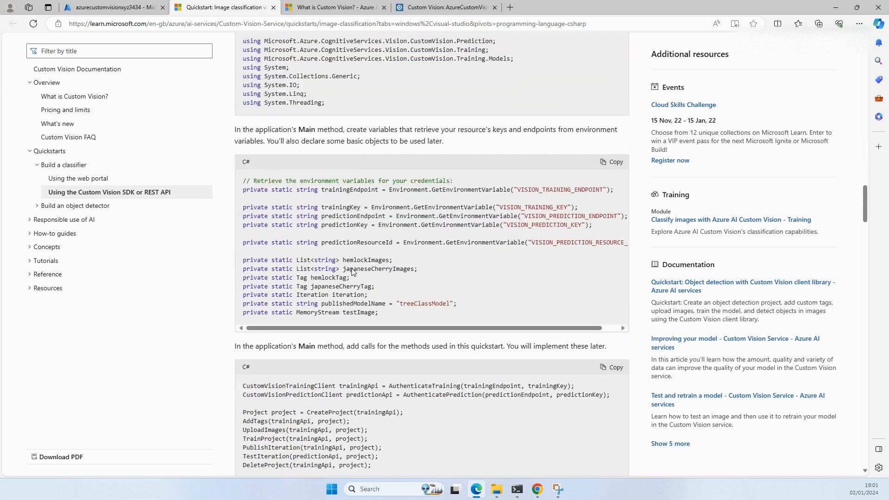
pyautogui.scroll(18, 353, 270)
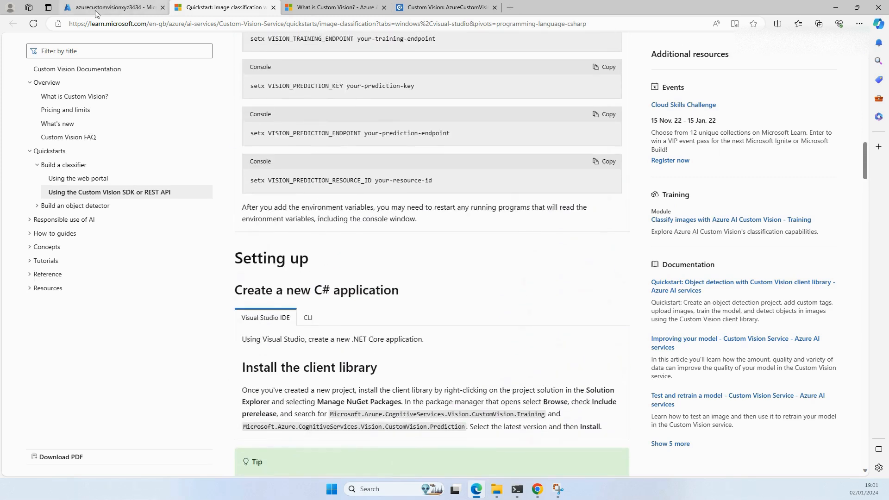
pyautogui.click(95, 11)
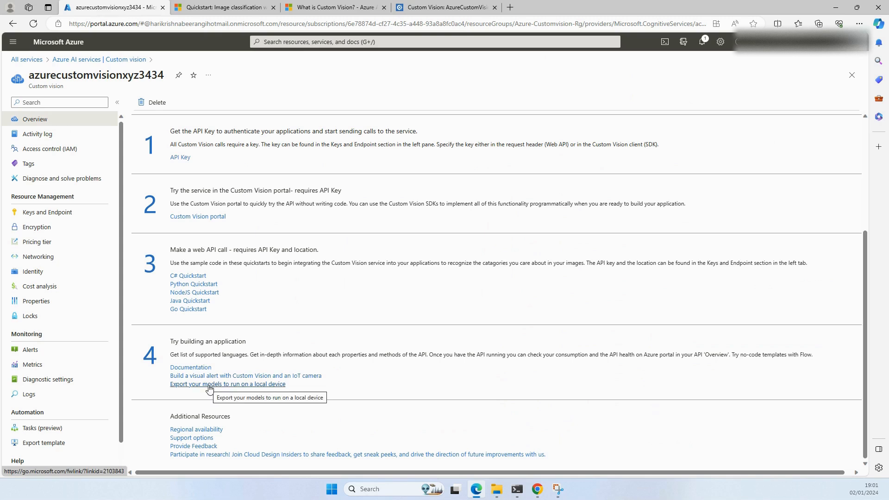
# Step: Look through the quickstart's C# code samples up to "Train the project" and return to the azurecustomvisionxyz3434 resource's management options
pyautogui.click(223, 8)
pyautogui.scroll(-7, 416, 291)
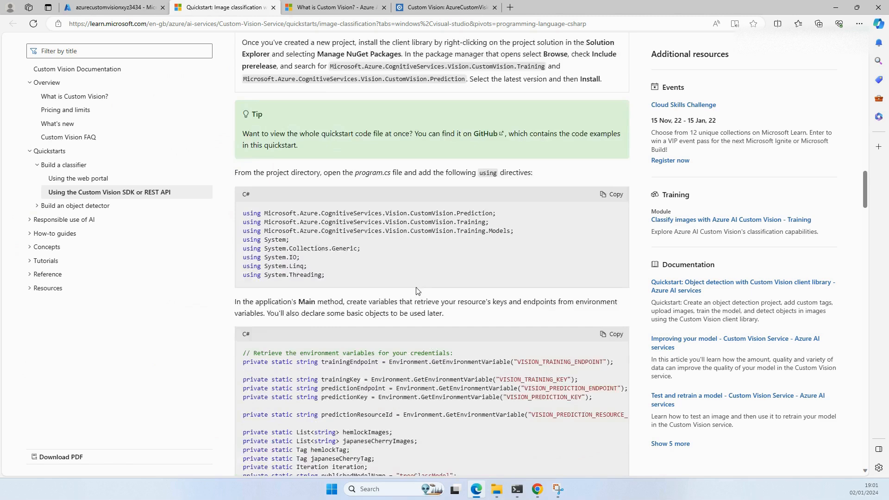
pyautogui.scroll(-7, 416, 291)
pyautogui.scroll(-6, 416, 290)
pyautogui.scroll(9, 416, 291)
pyautogui.scroll(-10, 416, 291)
pyautogui.scroll(-20, 416, 291)
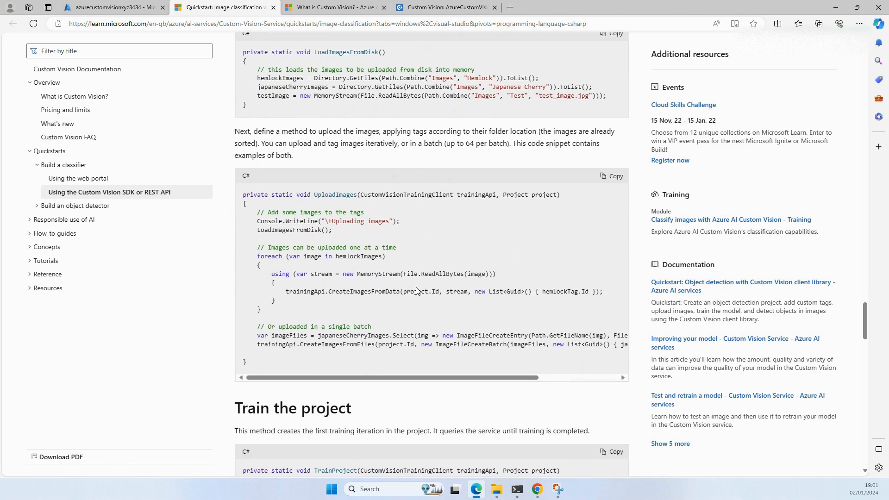
pyautogui.click(121, 8)
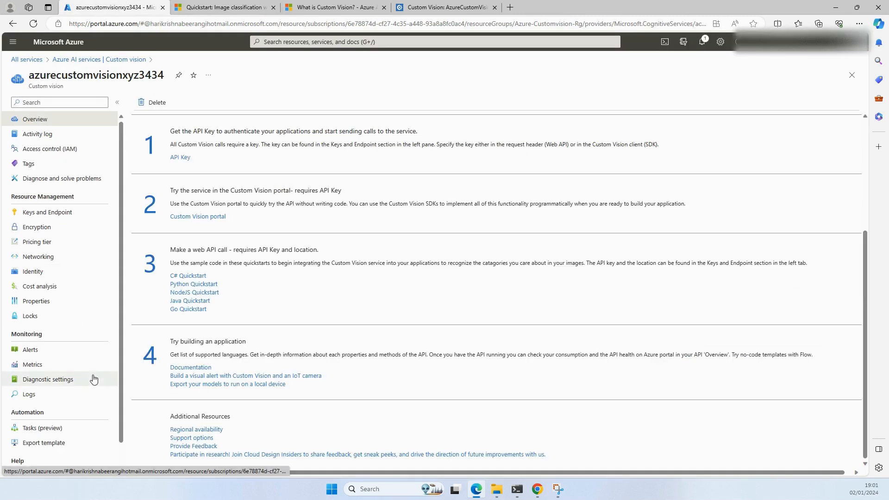
pyautogui.scroll(-1, 93, 380)
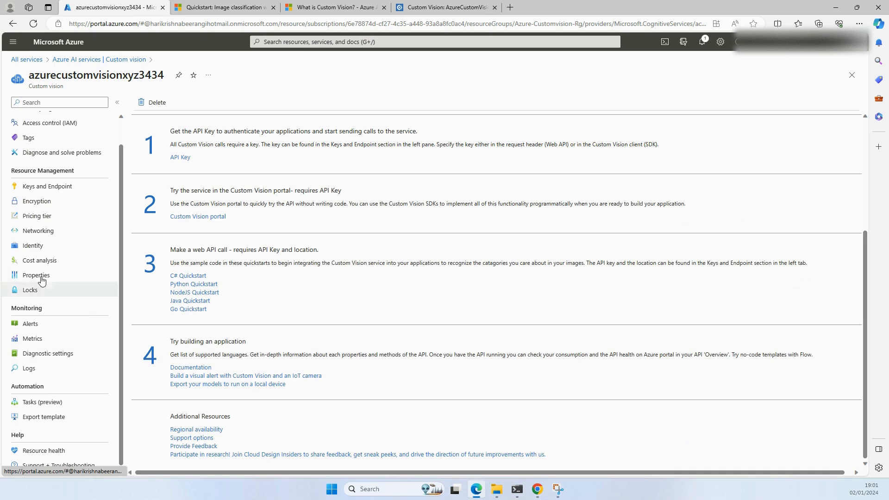